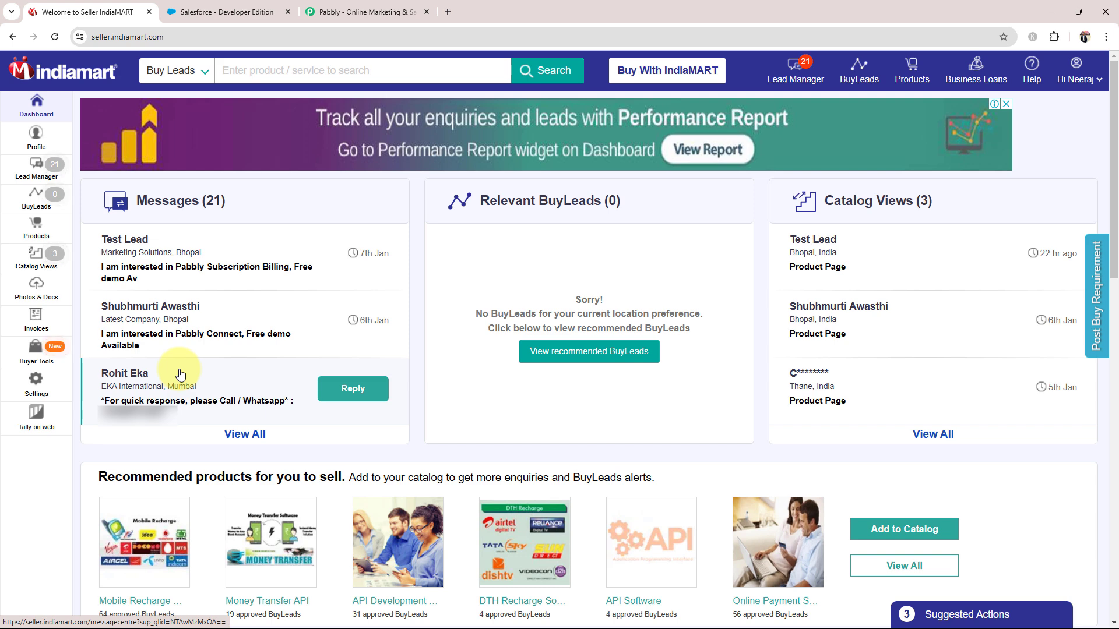
Step: Look over the open IndiaMART seller dashboard and Salesforce home tabs before returning to Pabbly
{"action": "left_click", "coordinate": [224, 8]}
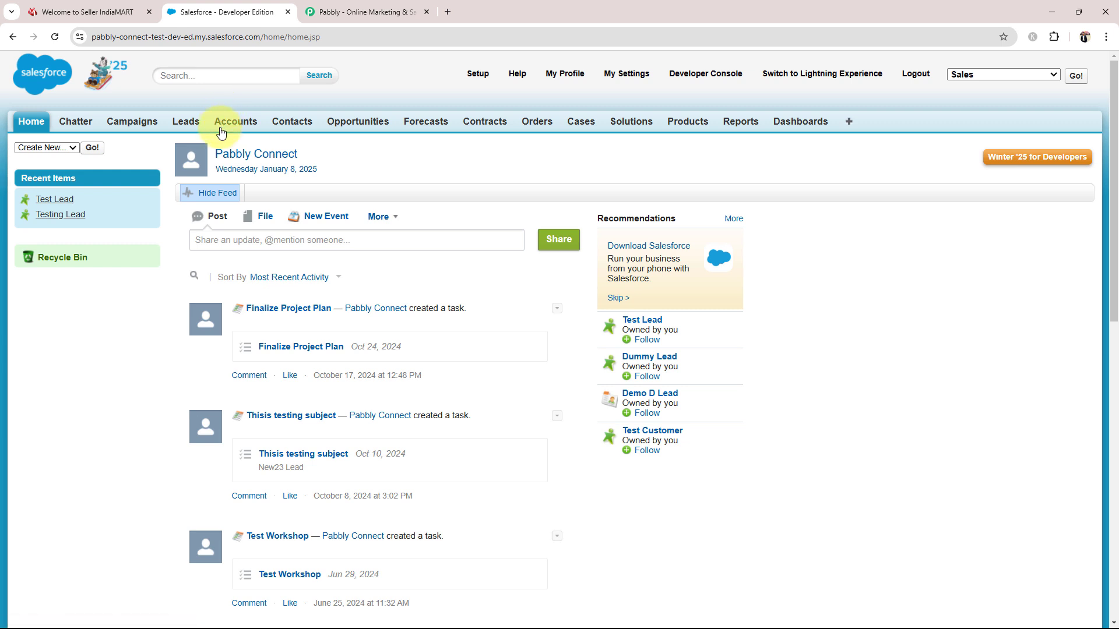
{"action": "left_click", "coordinate": [87, 12]}
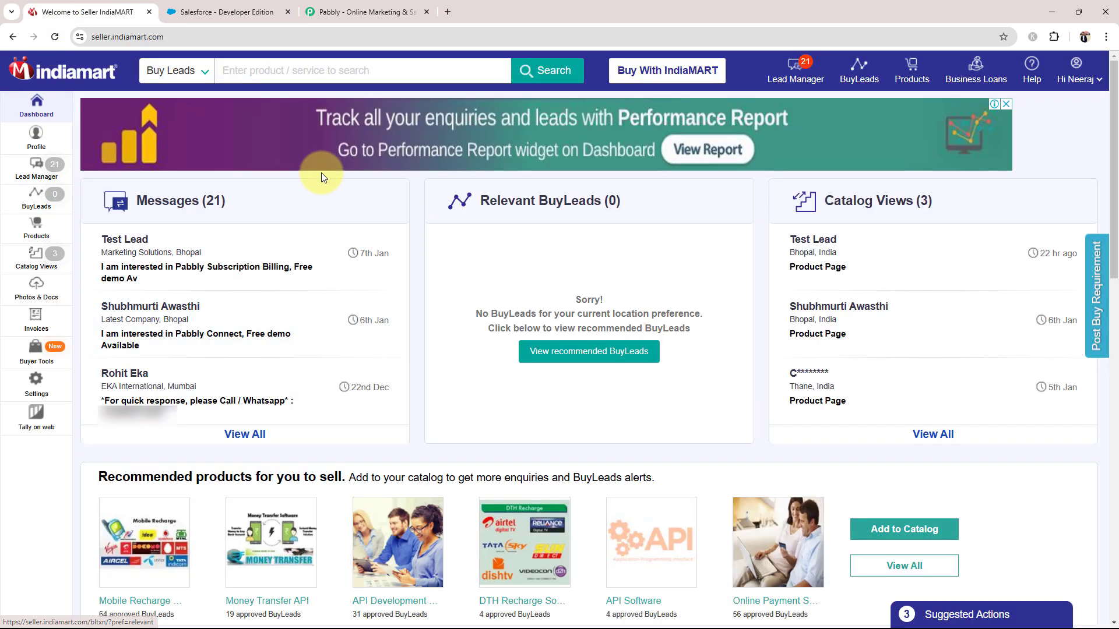
{"action": "left_click", "coordinate": [336, 9]}
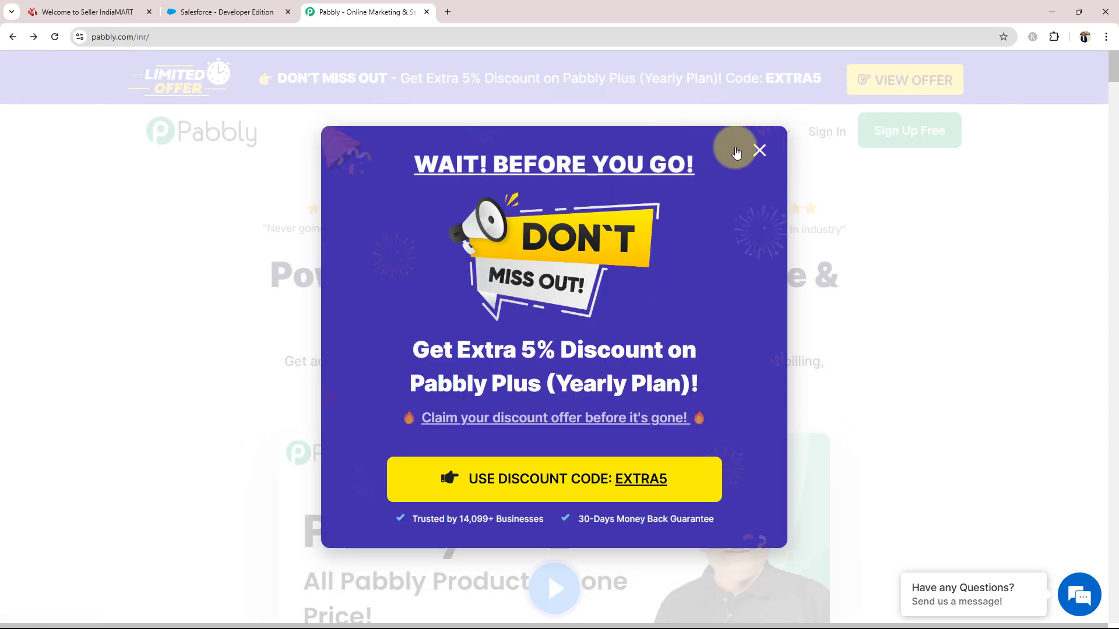
Step: Dismiss the offer popup, sign in to Pabbly, and open Pabbly Connect from the apps list
{"action": "left_click", "coordinate": [756, 137]}
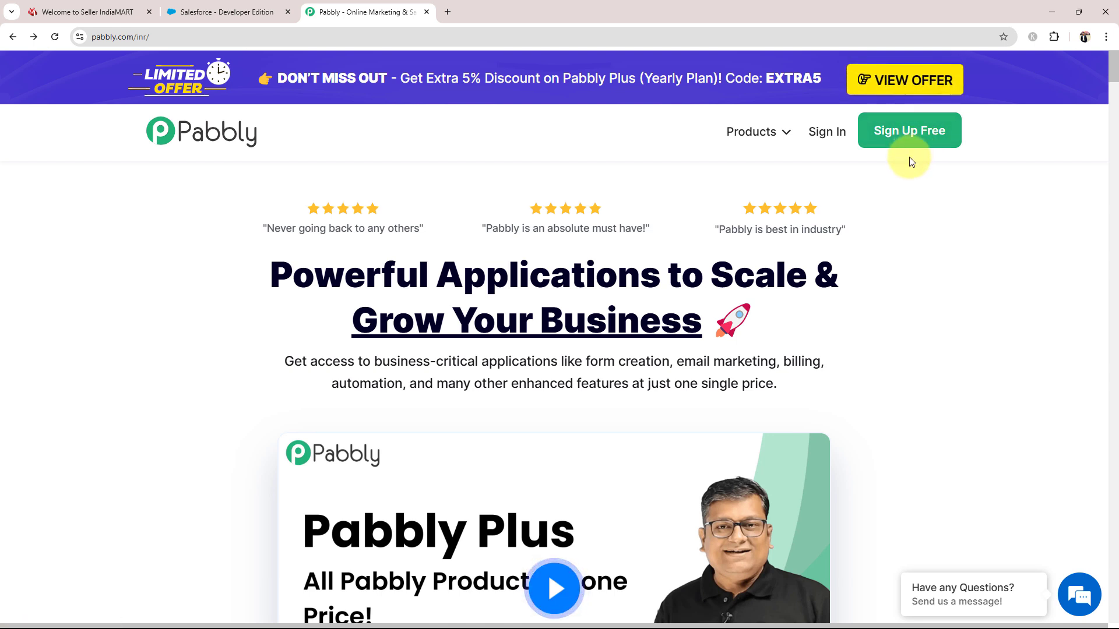
{"action": "left_click", "coordinate": [816, 131]}
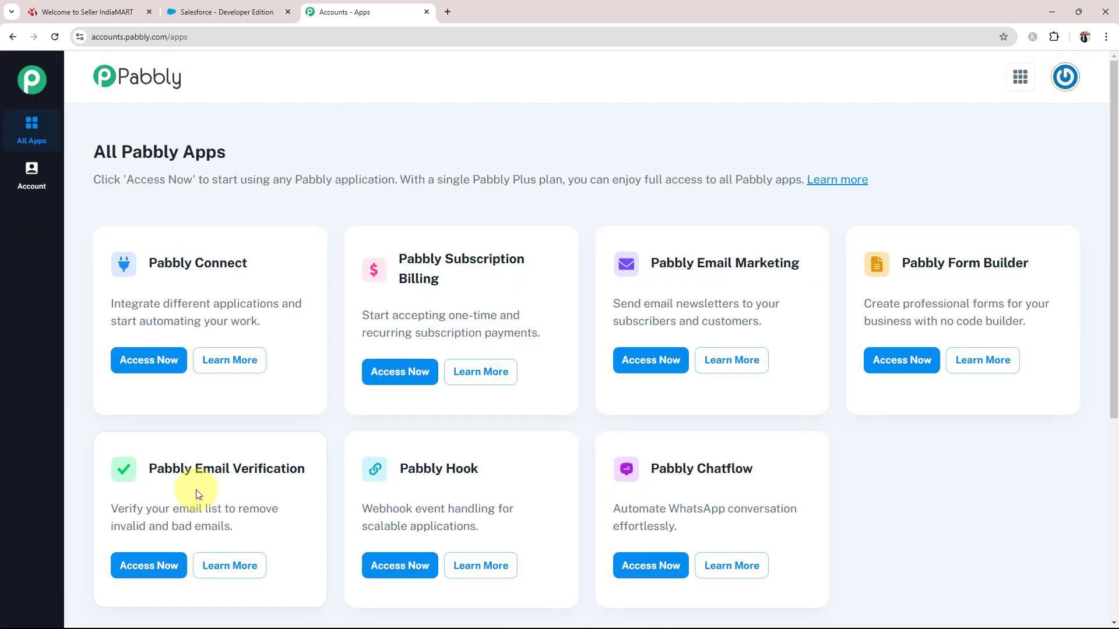
{"action": "left_click_drag", "start_coordinate": [196, 493], "coordinate": [276, 481]}
{"action": "left_click", "coordinate": [1016, 447]}
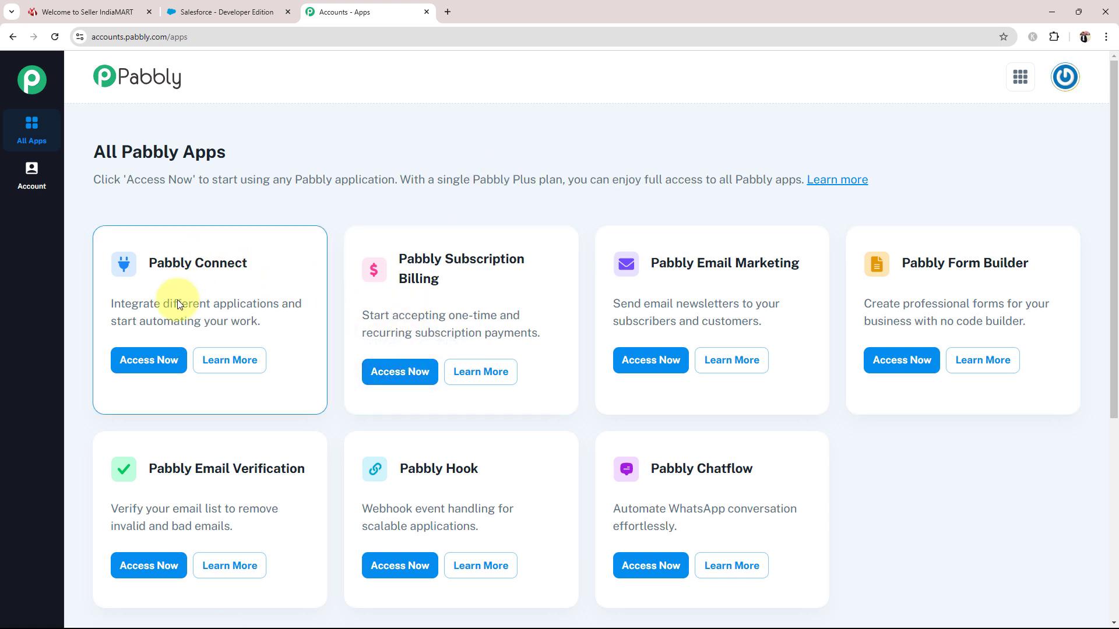
{"action": "left_click", "coordinate": [156, 369]}
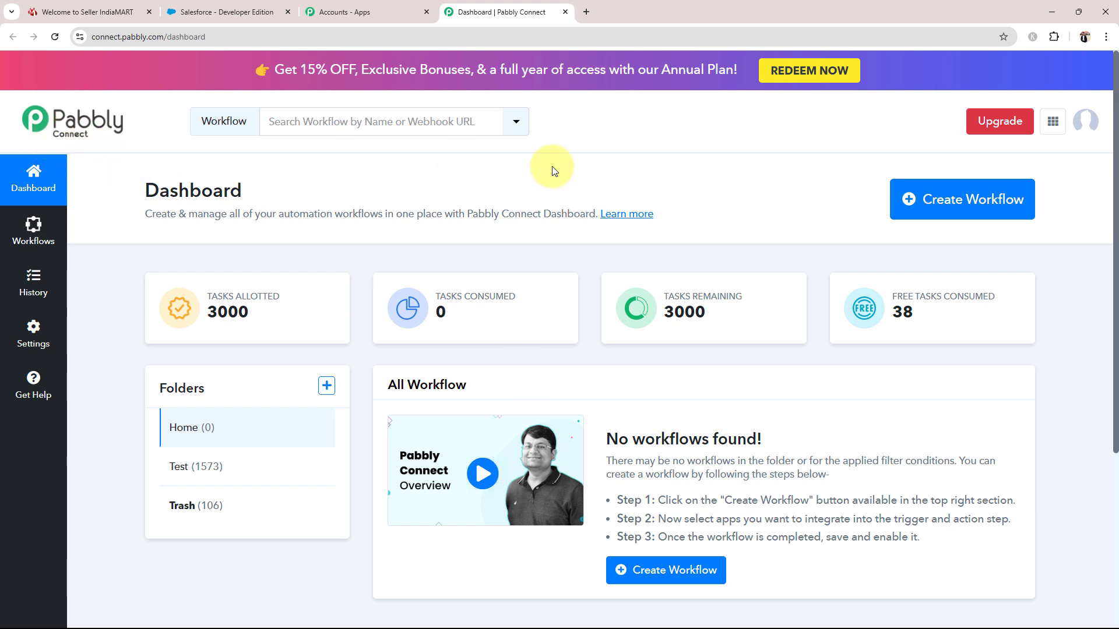
Step: Create a workflow named "Add IndiaMART Leads to Salesforce for Cement Industry" in the Home folder
{"action": "left_click", "coordinate": [917, 200]}
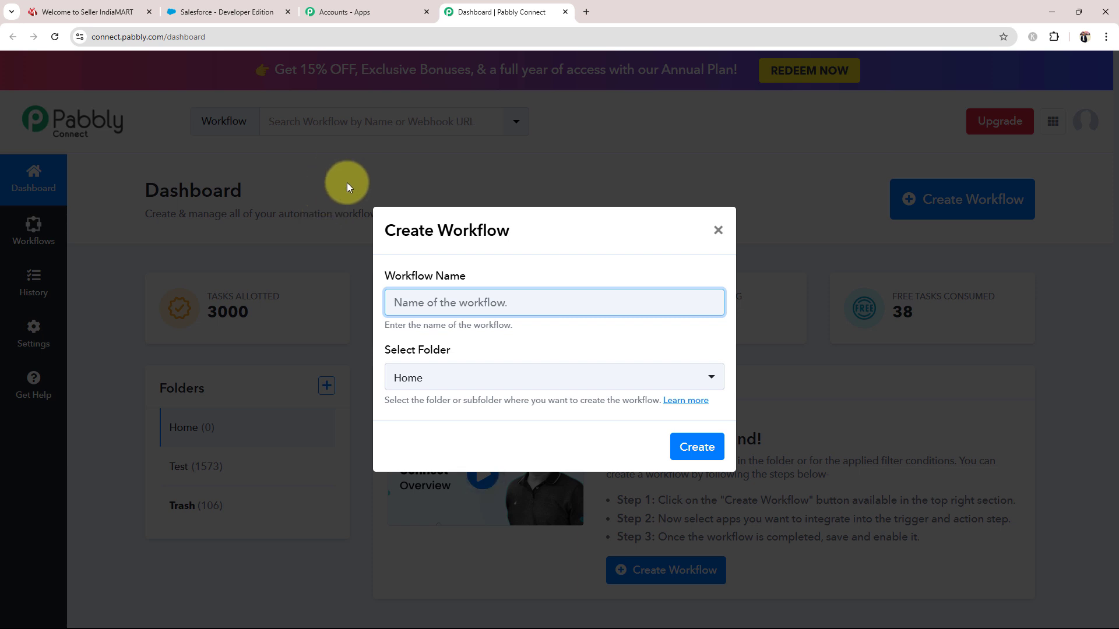
{"action": "type", "text": "Add IndiaMART Leads to Salesforce for Cement Industry"}
{"action": "left_click", "coordinate": [470, 342]}
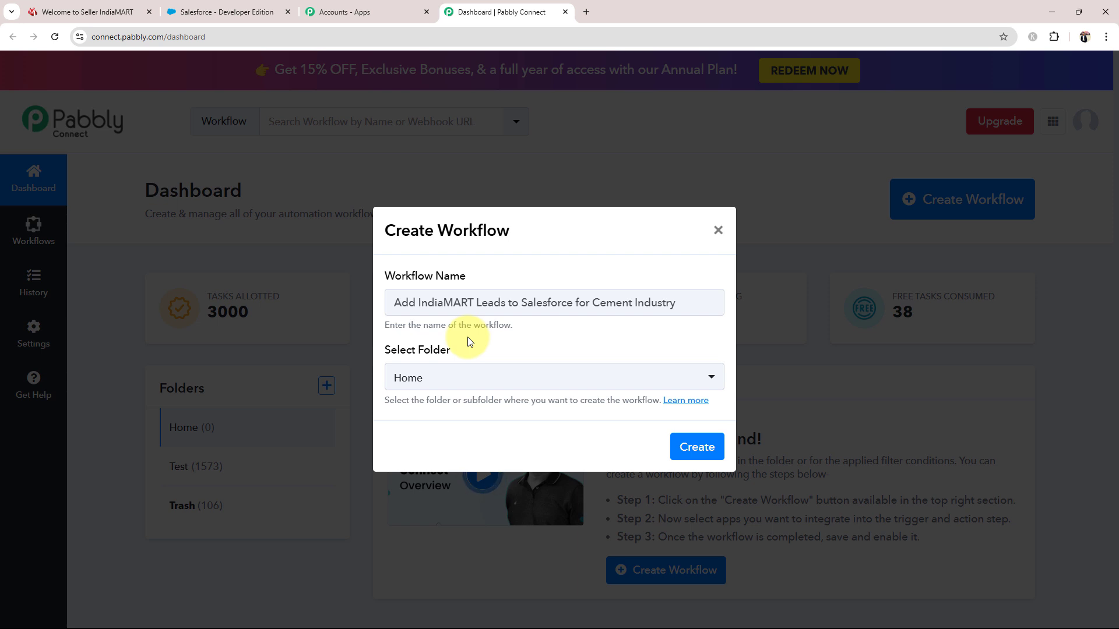
{"action": "left_click", "coordinate": [414, 377]}
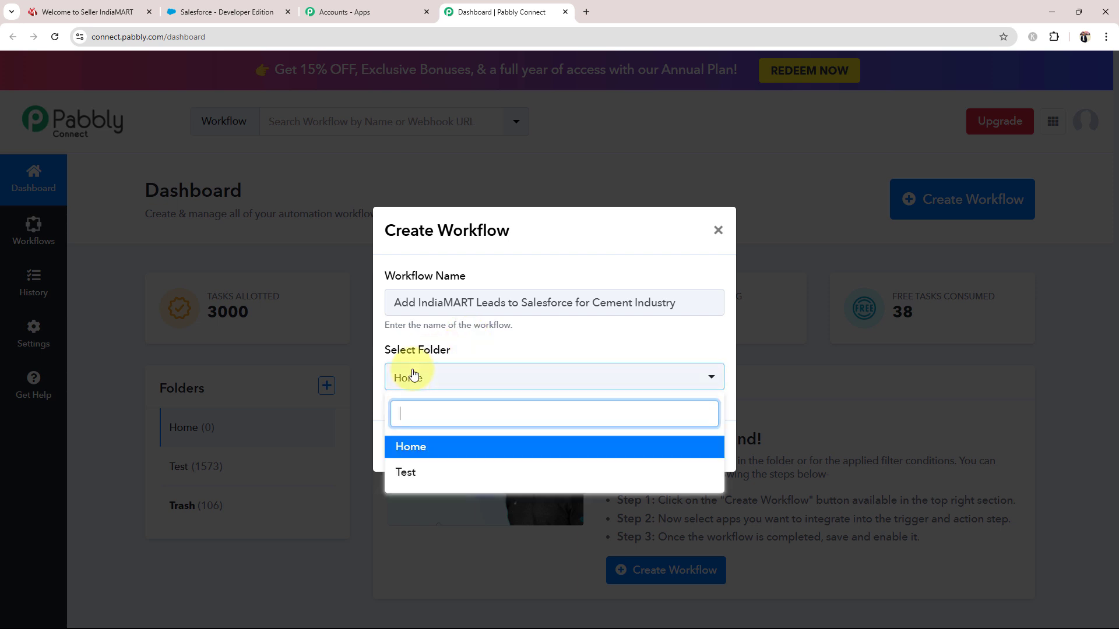
{"action": "left_click", "coordinate": [395, 445]}
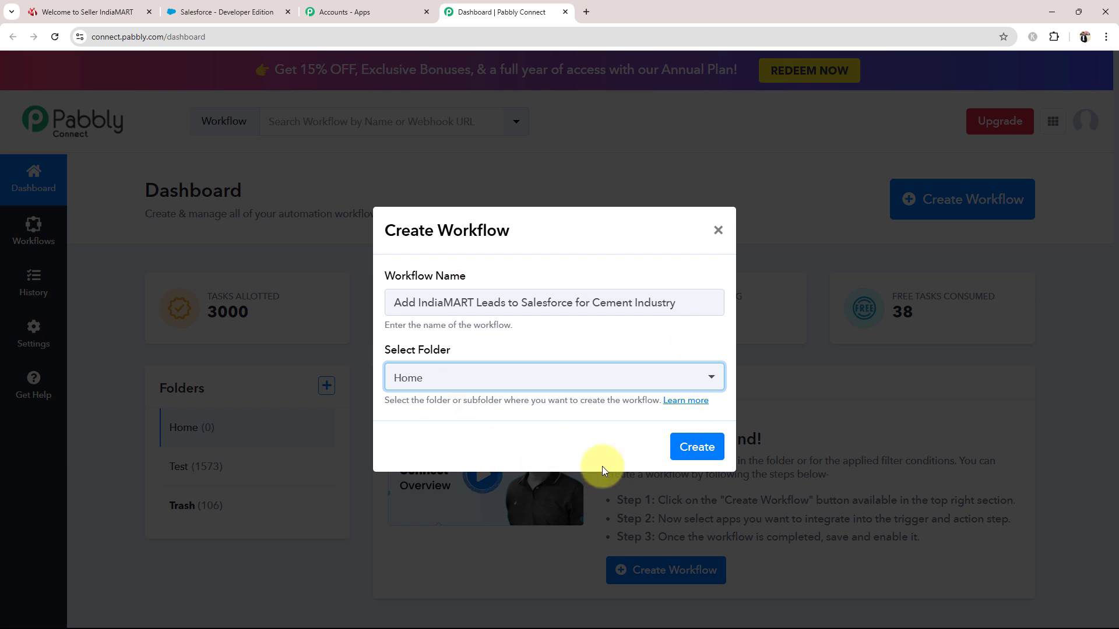
{"action": "left_click", "coordinate": [696, 446]}
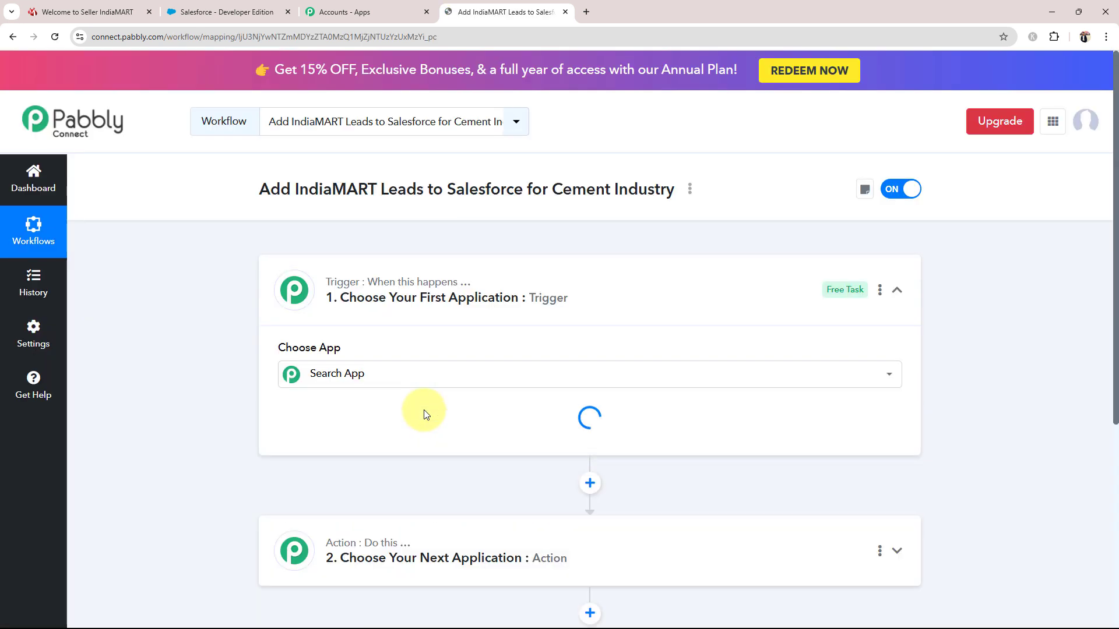
Step: Glance at the IndiaMART and Salesforce tabs and return to the new workflow
{"action": "left_click", "coordinate": [500, 287]}
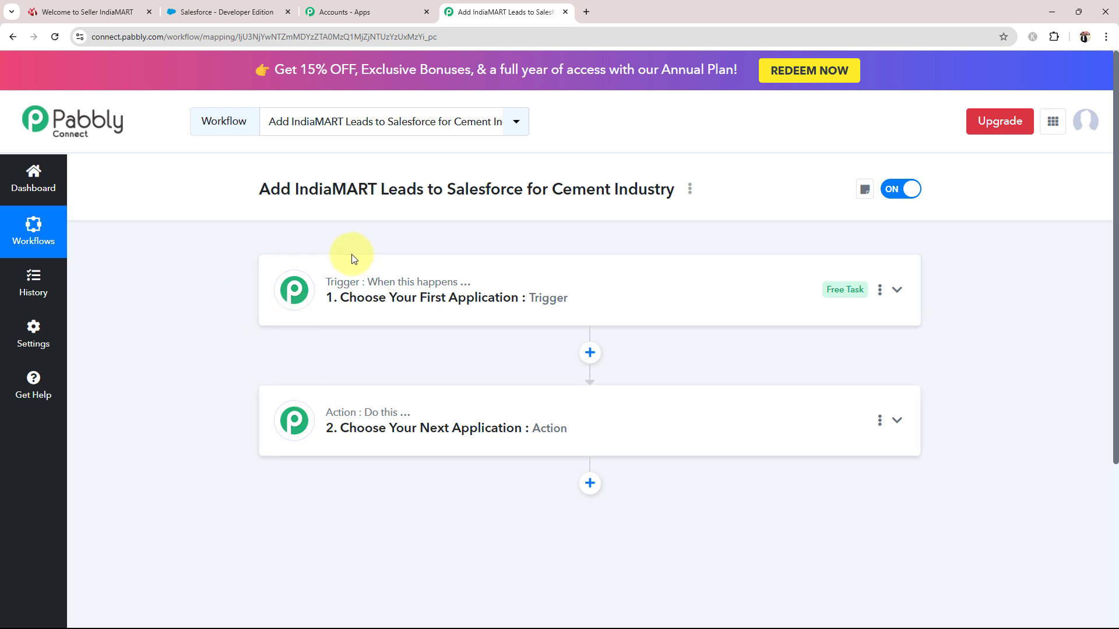
{"action": "mouse_move", "coordinate": [342, 287]}
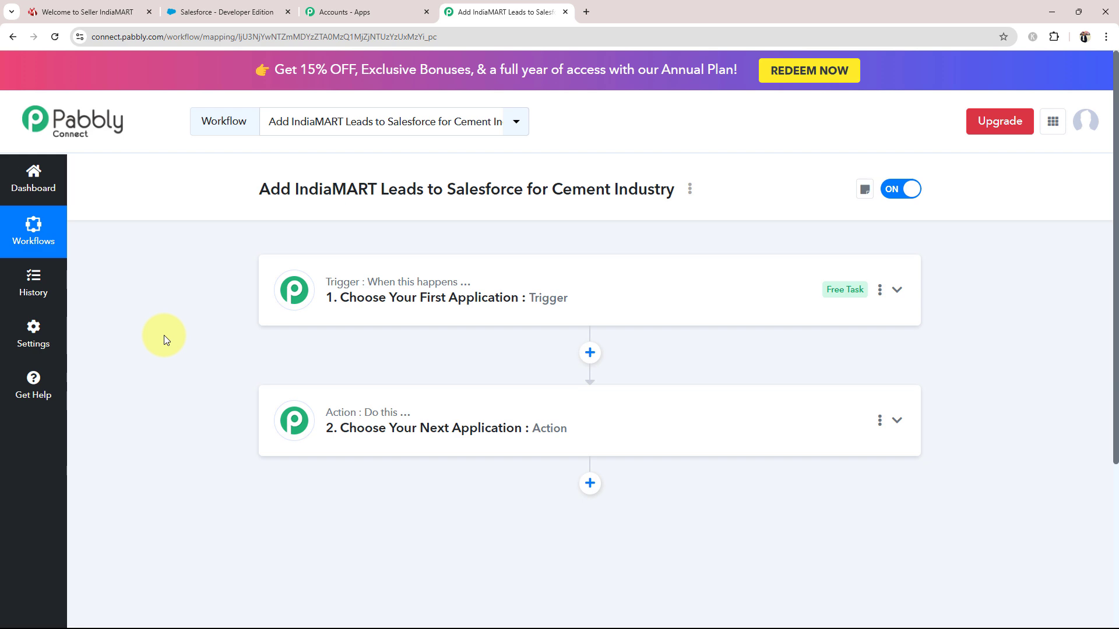
{"action": "left_click", "coordinate": [100, 8]}
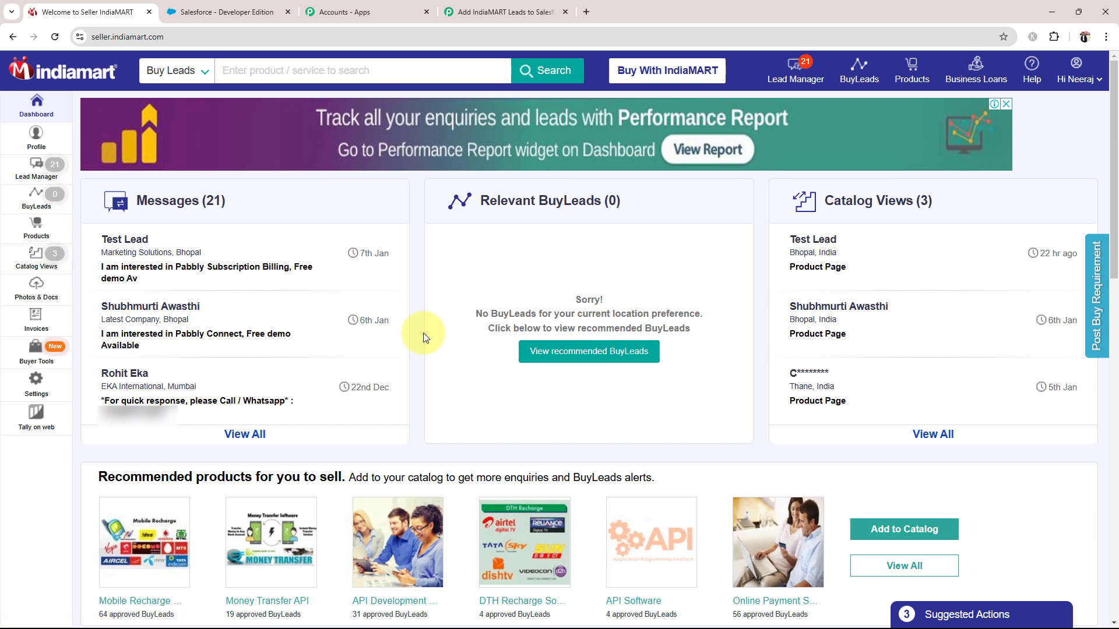
{"action": "left_click", "coordinate": [182, 6]}
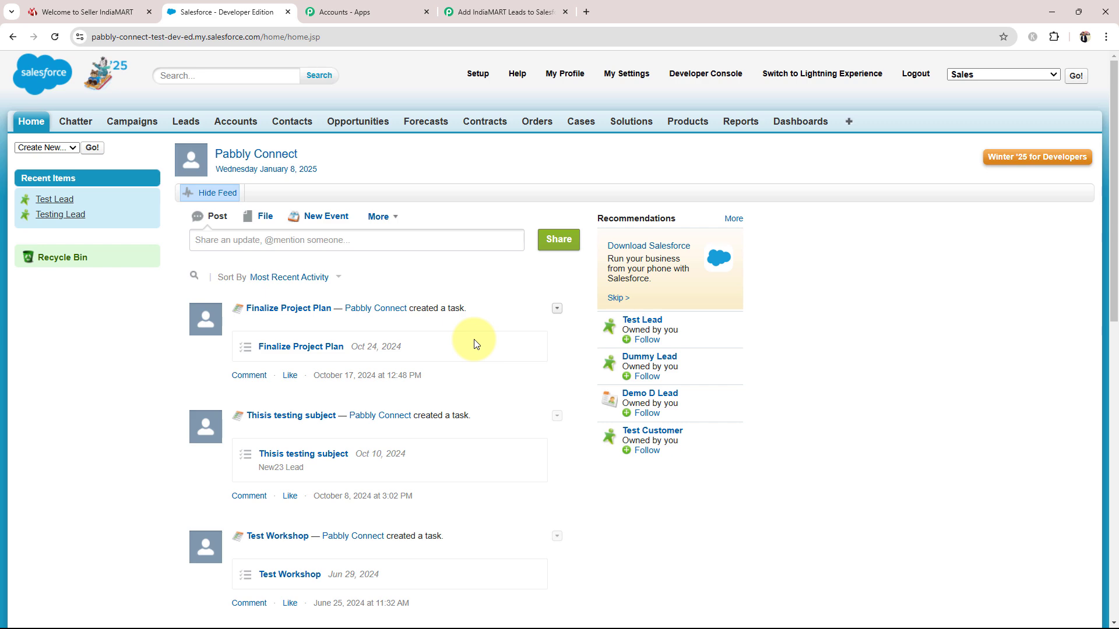
{"action": "left_click", "coordinate": [506, 12]}
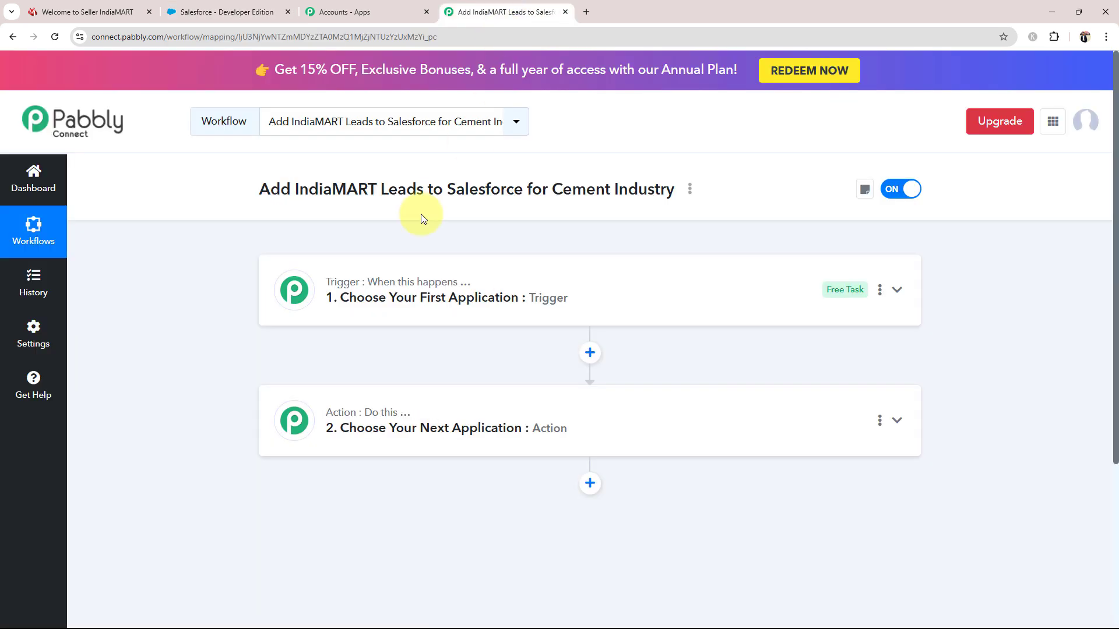
Step: Set the trigger app to IndiaMART with the New Leads trigger event
{"action": "left_click", "coordinate": [362, 308]}
{"action": "left_click", "coordinate": [327, 375]}
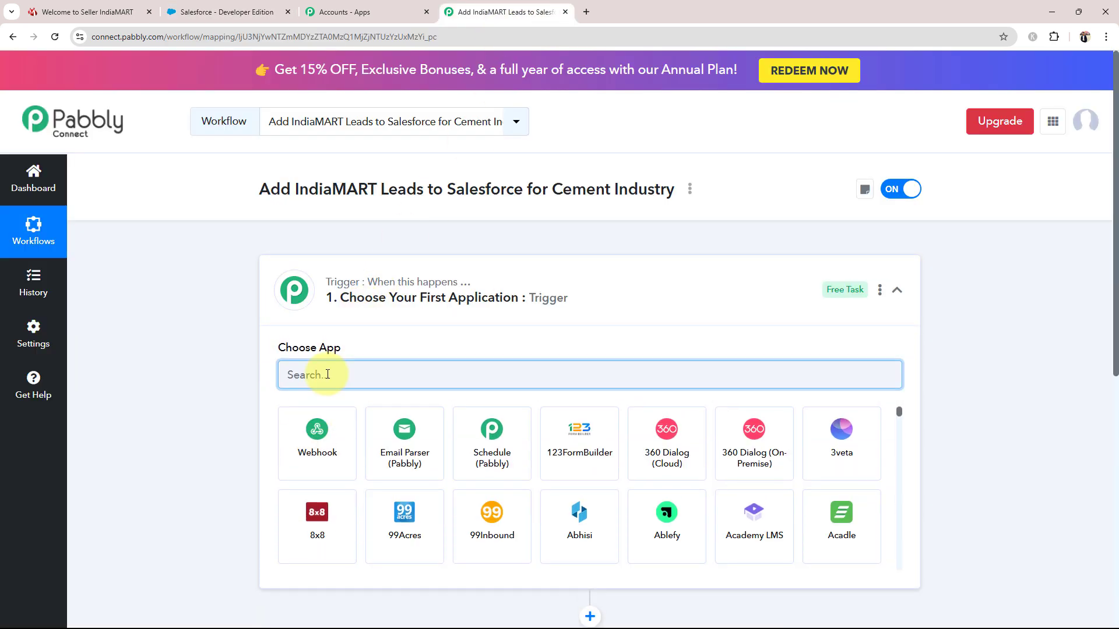
{"action": "type", "text": "India"}
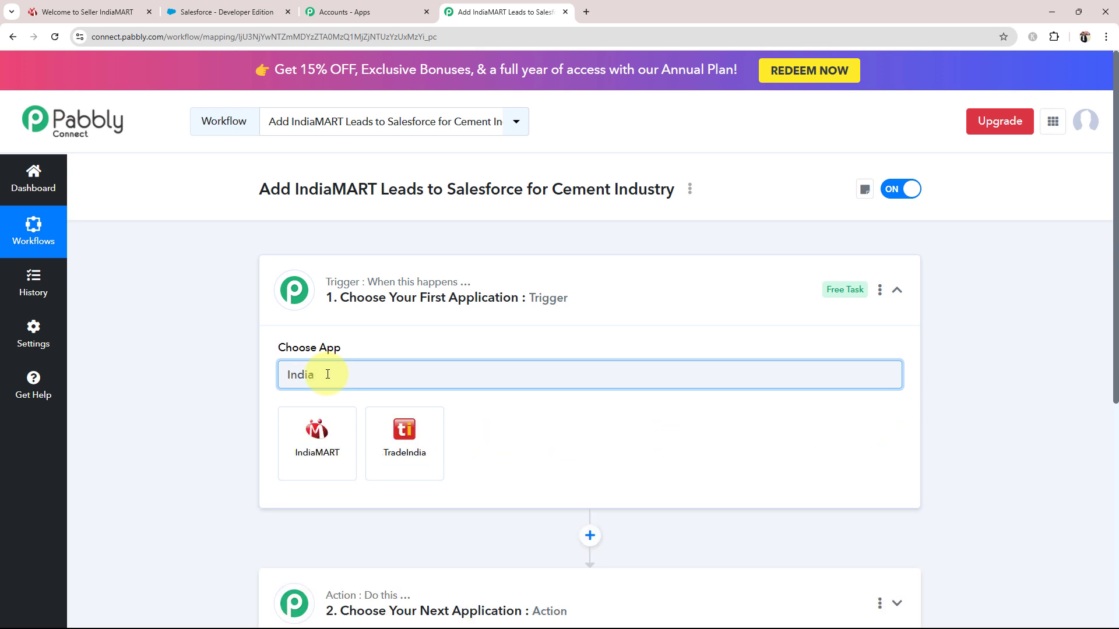
{"action": "left_click", "coordinate": [312, 465]}
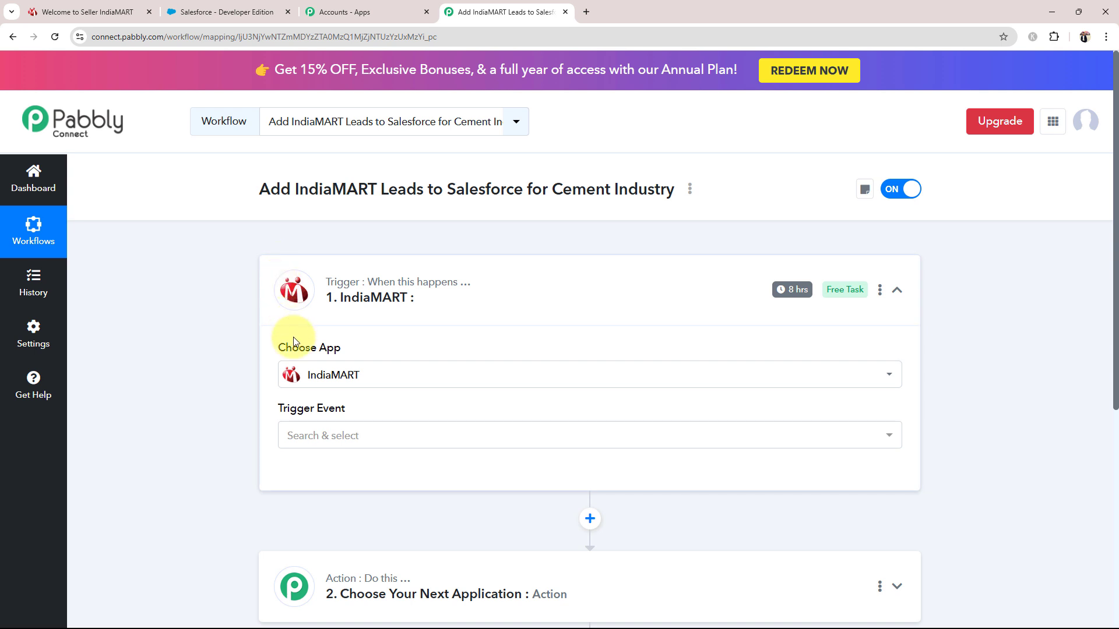
{"action": "left_click", "coordinate": [309, 431]}
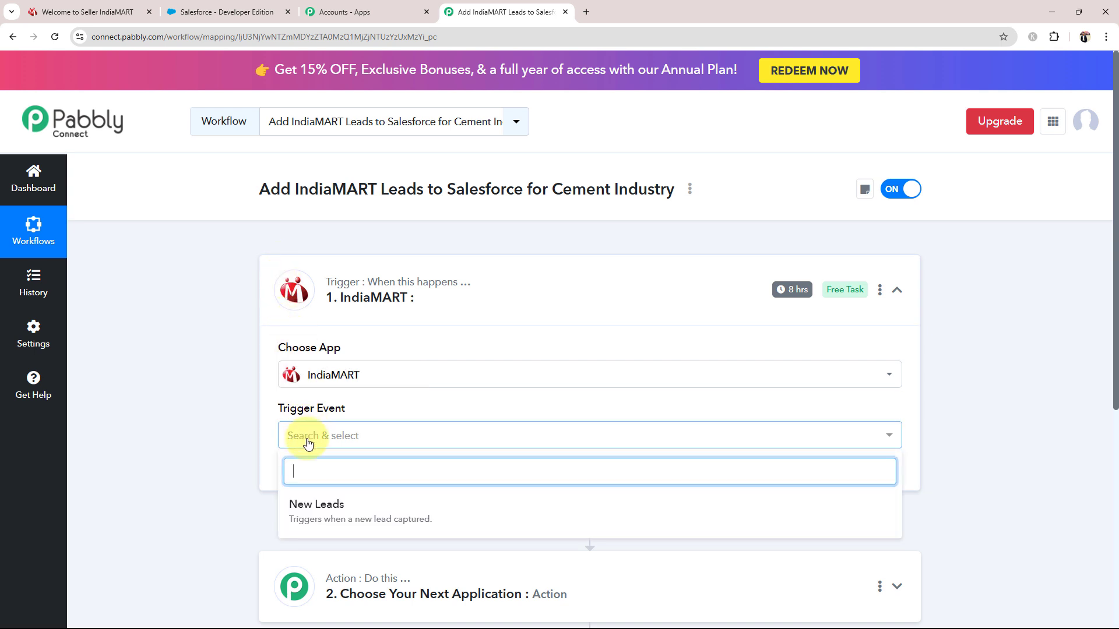
{"action": "left_click", "coordinate": [331, 513]}
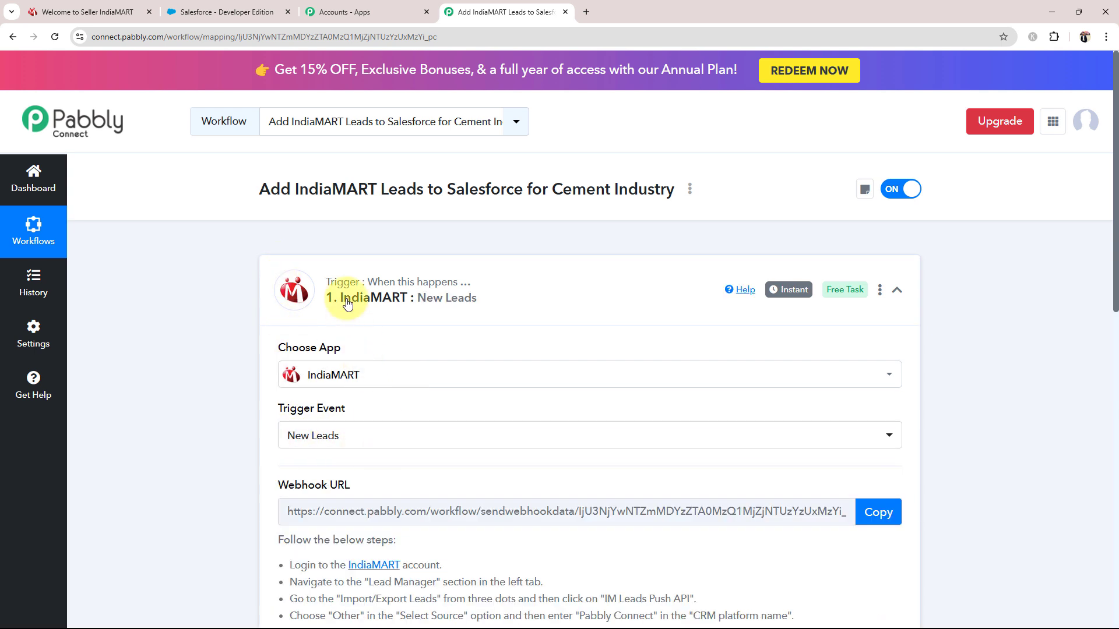
Step: Set the action app to Salesforce with the Create Record action event
{"action": "left_click", "coordinate": [670, 305]}
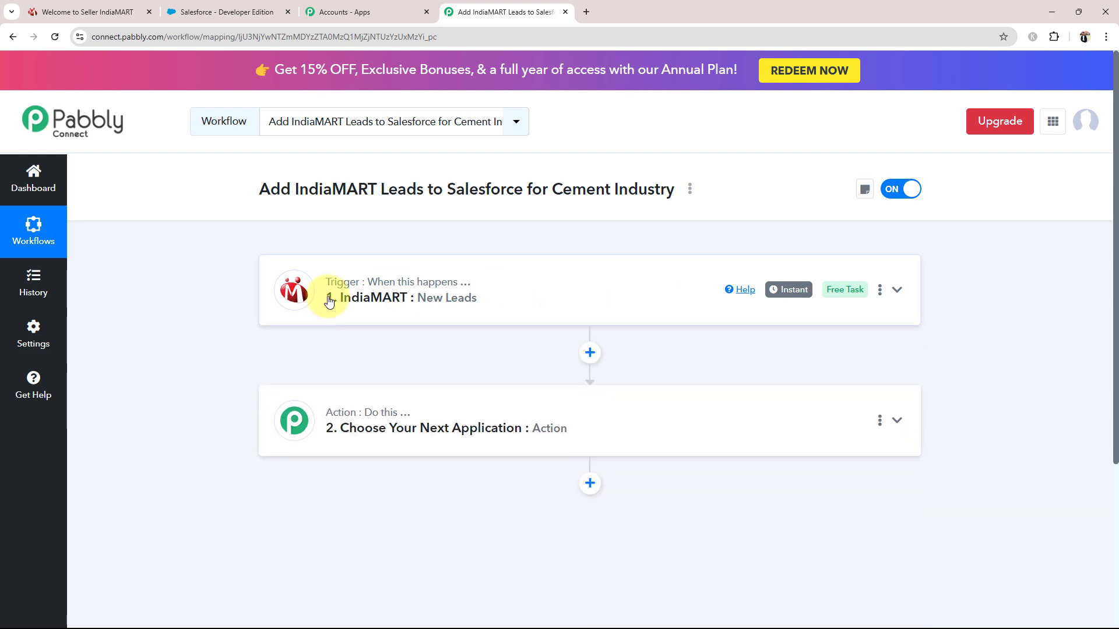
{"action": "left_click", "coordinate": [431, 450]}
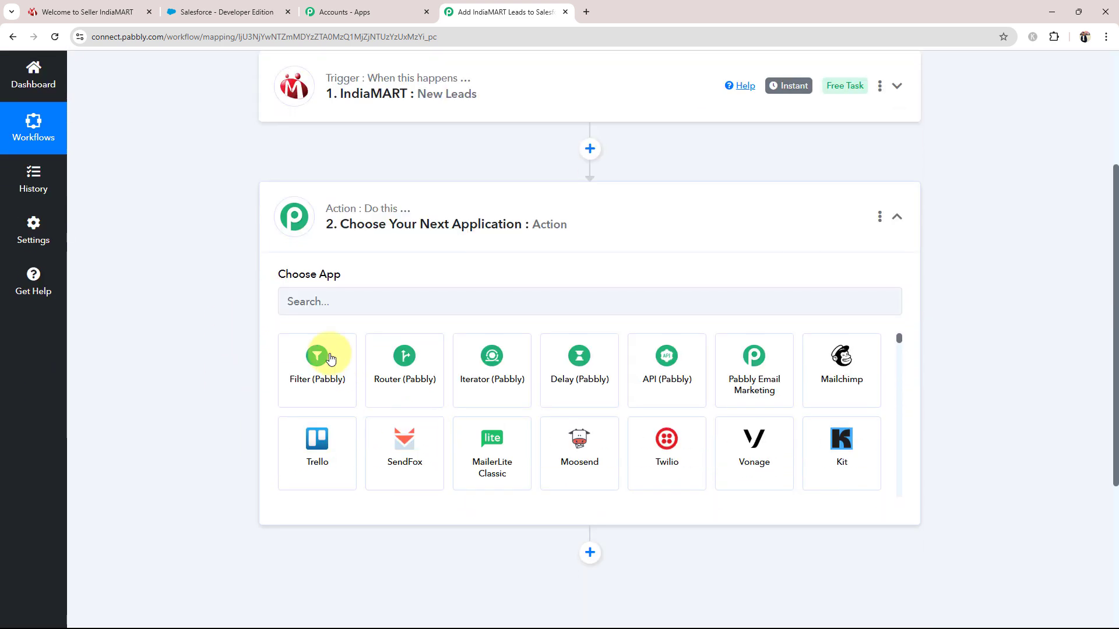
{"action": "left_click", "coordinate": [297, 305]}
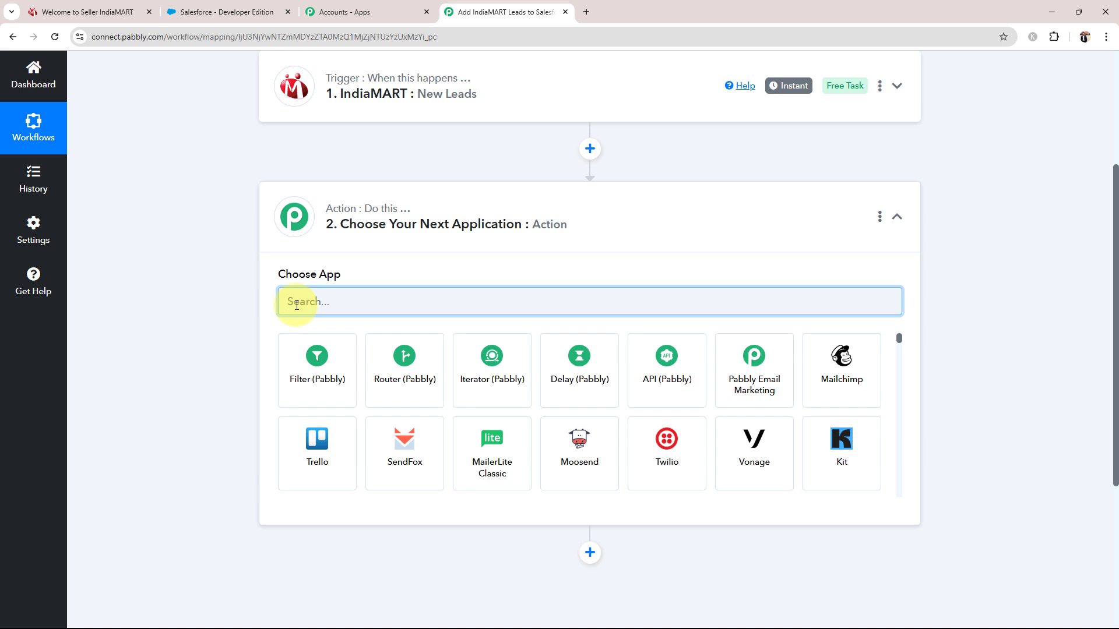
{"action": "type", "text": "Sales"}
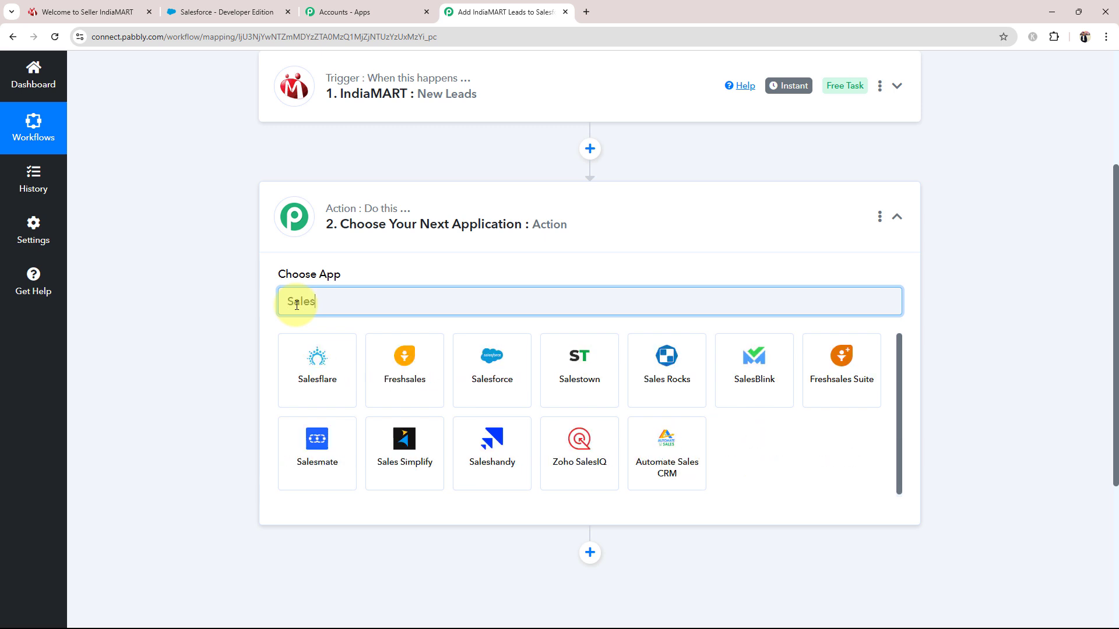
{"action": "left_click", "coordinate": [492, 367]}
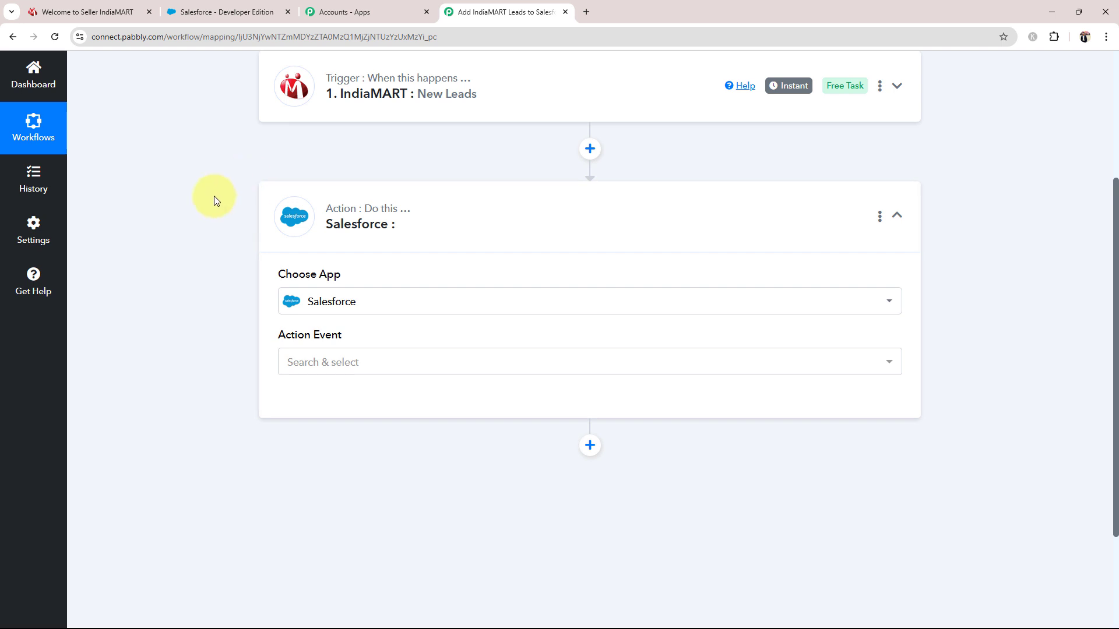
{"action": "left_click", "coordinate": [297, 367]}
{"action": "left_click", "coordinate": [349, 158]}
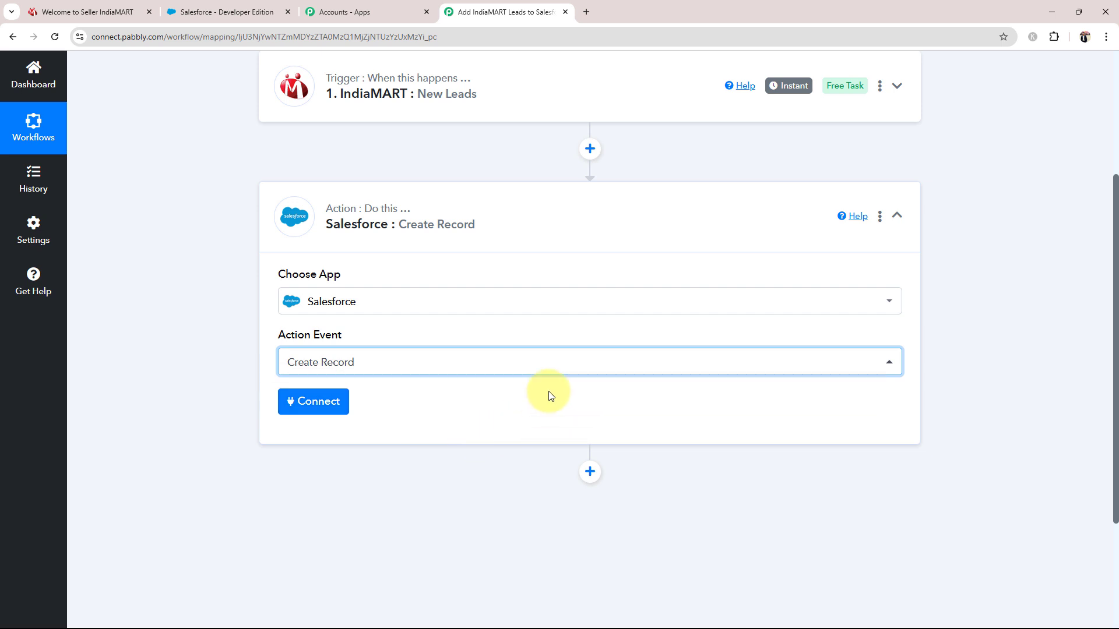
{"action": "left_click", "coordinate": [512, 201]}
{"action": "scroll", "coordinate": [493, 555], "scroll_direction": "up", "scroll_amount": 4}
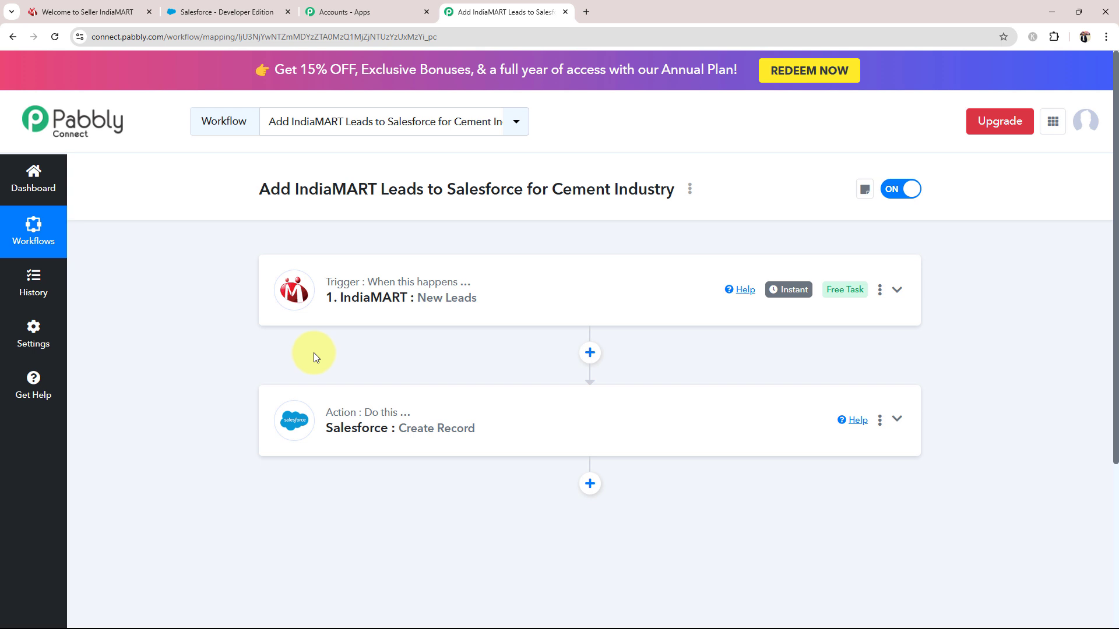
Step: Reopen the IndiaMART trigger and read the Webhook URL section and its setup instructions
{"action": "left_click", "coordinate": [412, 307]}
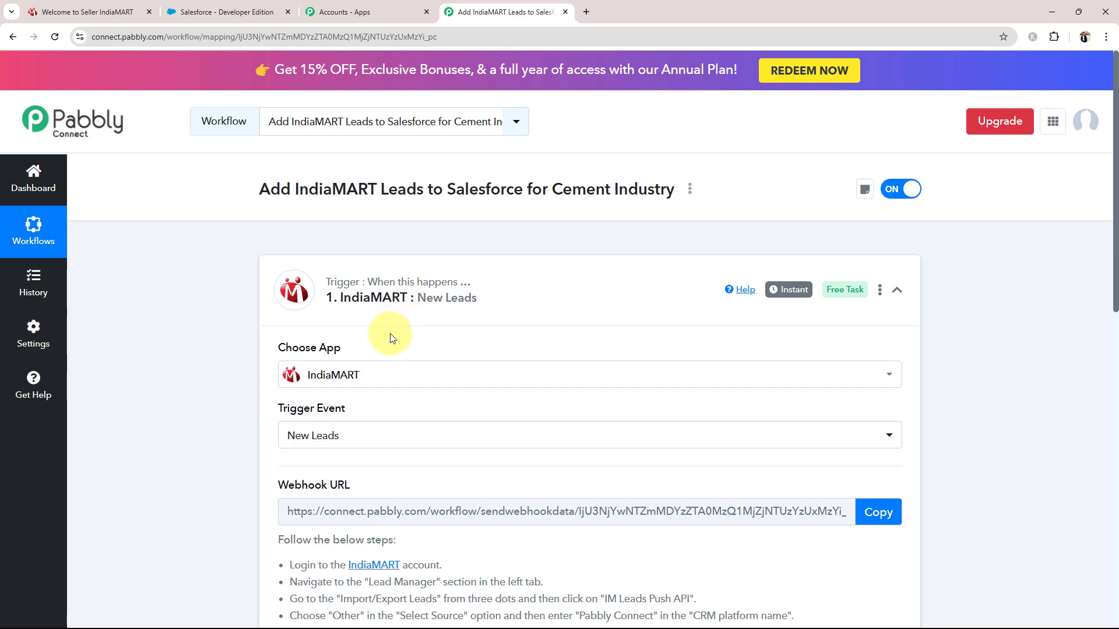
{"action": "scroll", "coordinate": [305, 324], "scroll_direction": "down", "scroll_amount": 4}
{"action": "left_click_drag", "start_coordinate": [277, 252], "coordinate": [424, 255]}
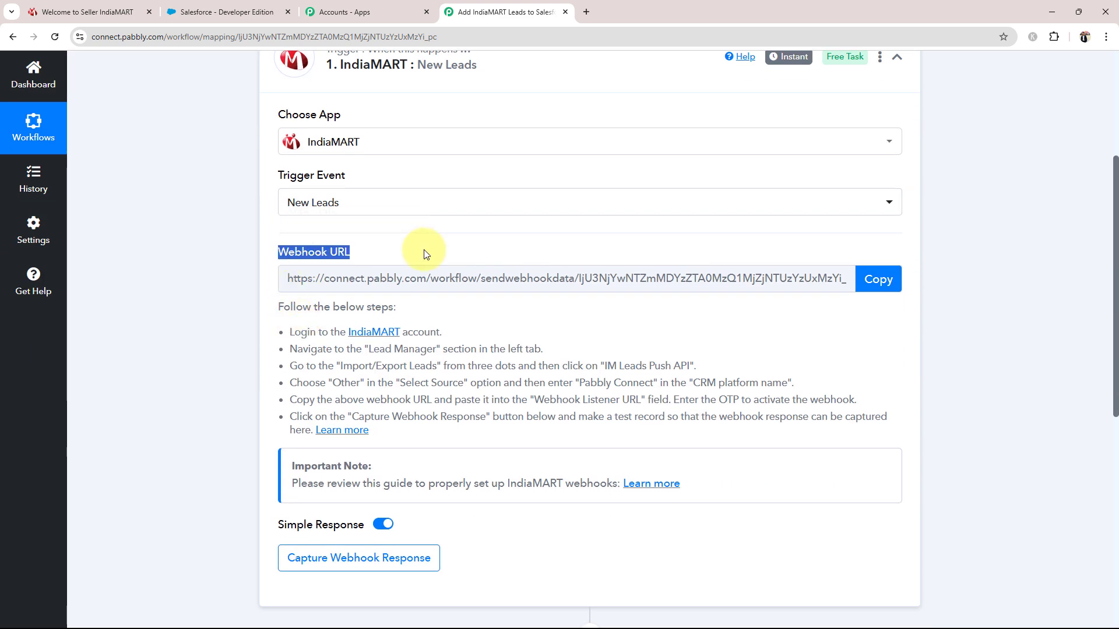
{"action": "left_click", "coordinate": [229, 366]}
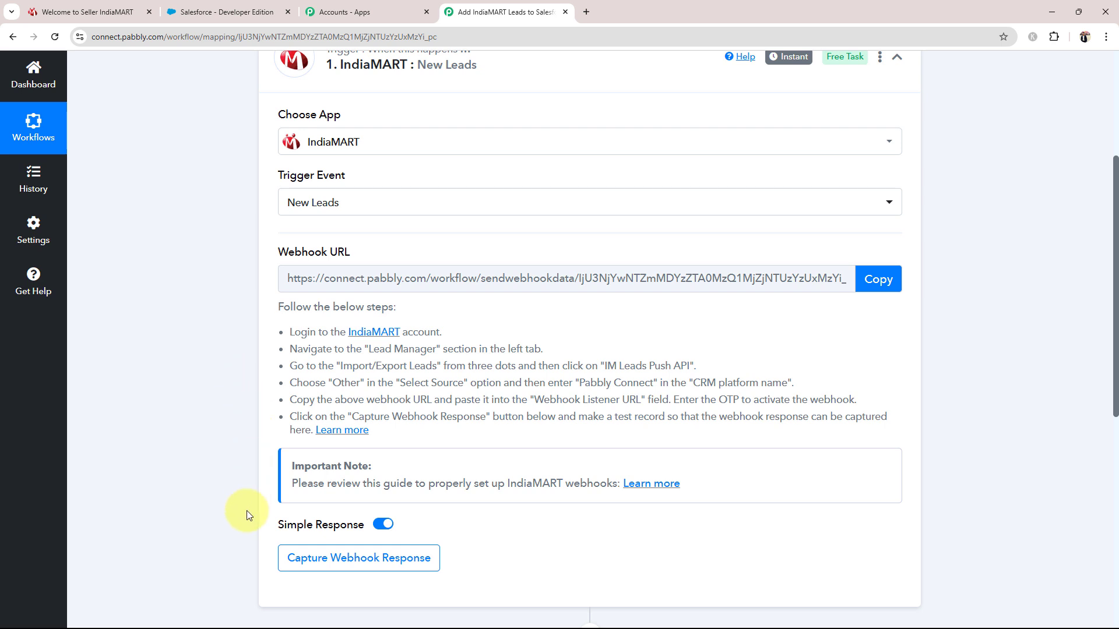
{"action": "left_click_drag", "start_coordinate": [276, 246], "coordinate": [404, 261]}
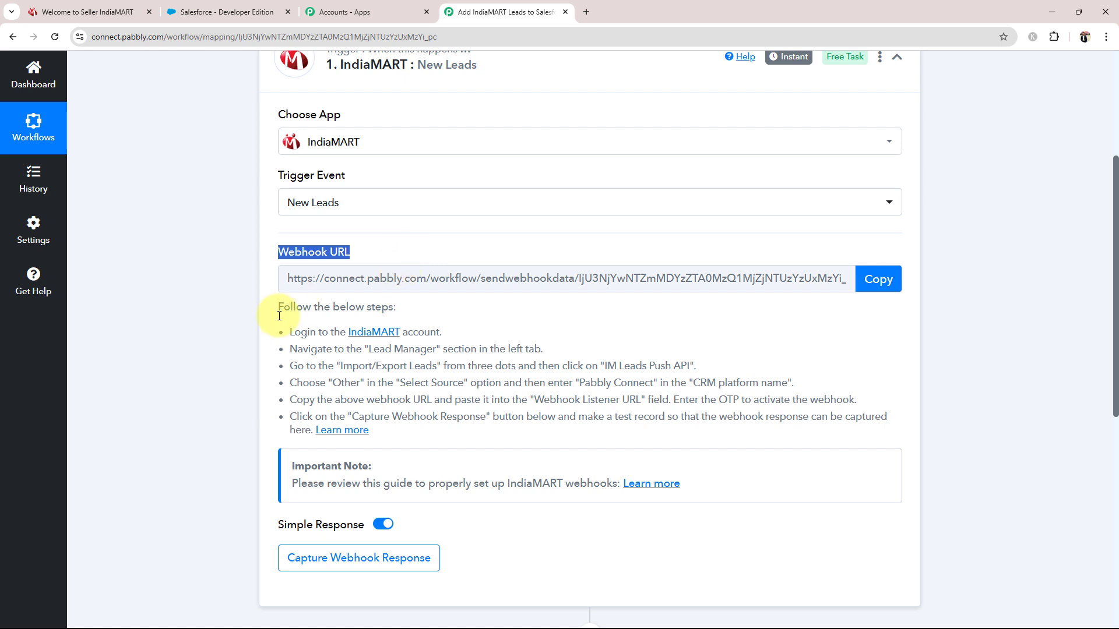
{"action": "left_click", "coordinate": [247, 430]}
Step: Copy the trigger's webhook URL and start capturing the webhook response
{"action": "left_click", "coordinate": [853, 281]}
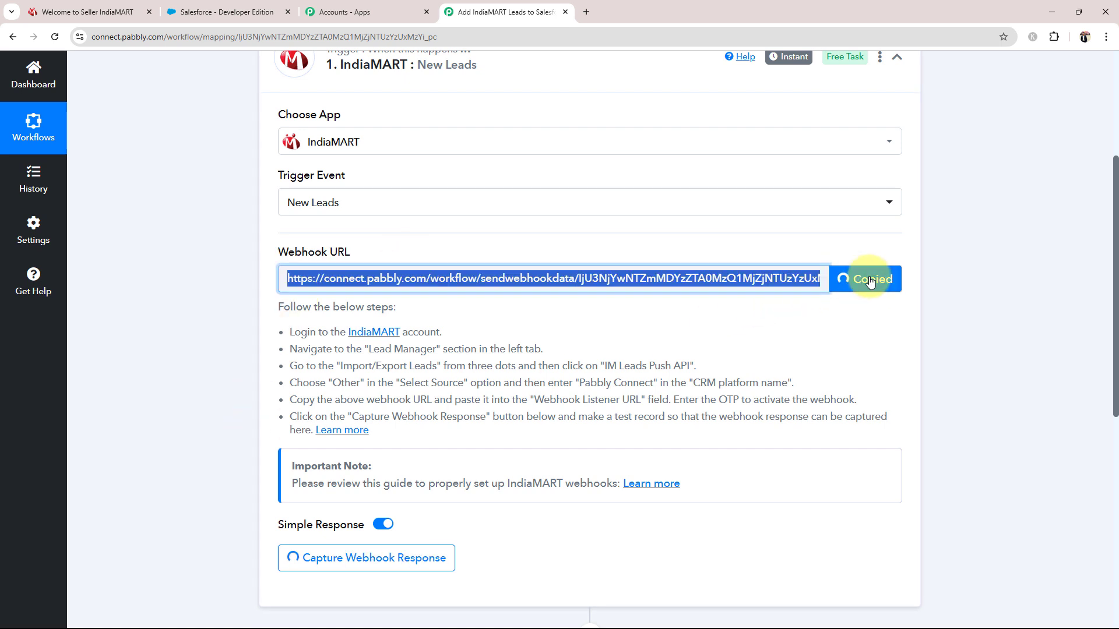
{"action": "left_click_drag", "start_coordinate": [289, 332], "coordinate": [635, 429]}
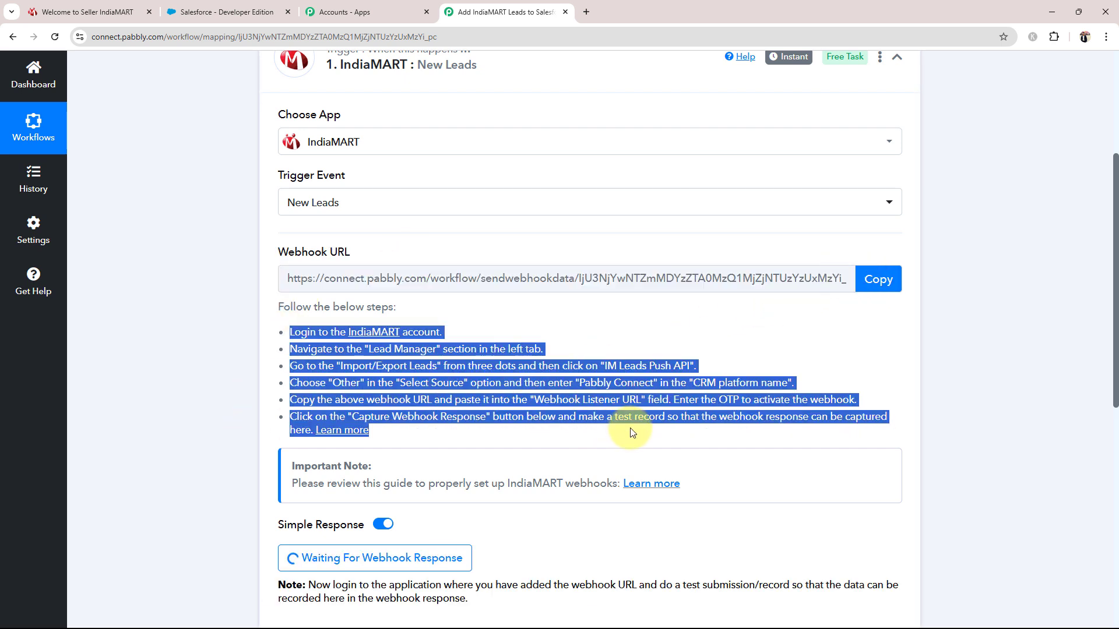
{"action": "left_click", "coordinate": [236, 462]}
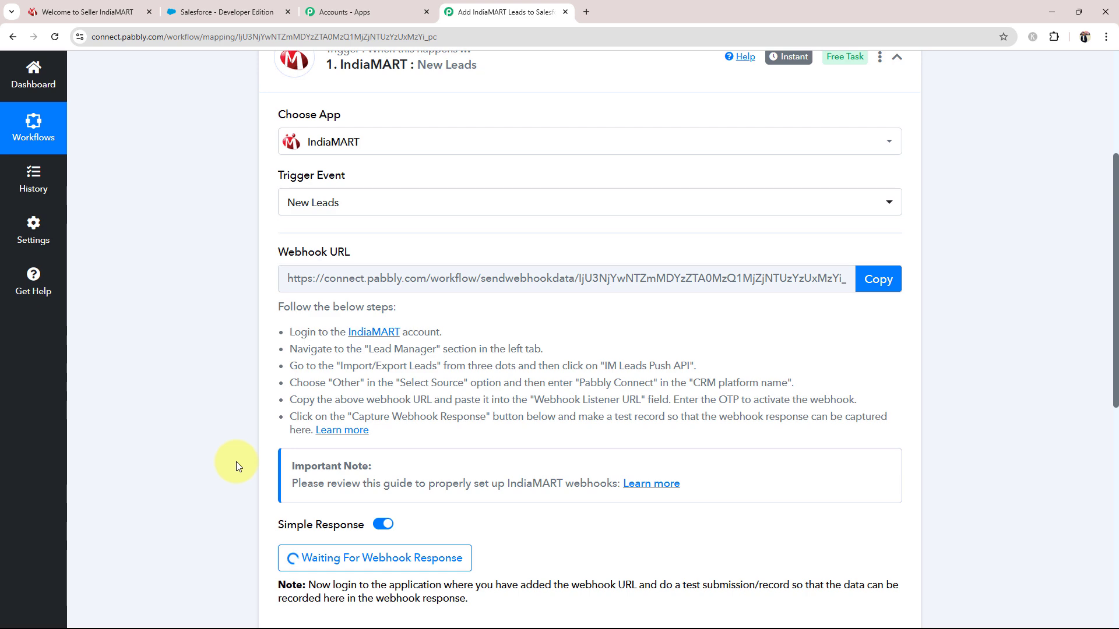
Step: Switch to the IndiaMART seller panel and open the Push API page under Lead Manager's Import / Export Leads
{"action": "left_click", "coordinate": [78, 7]}
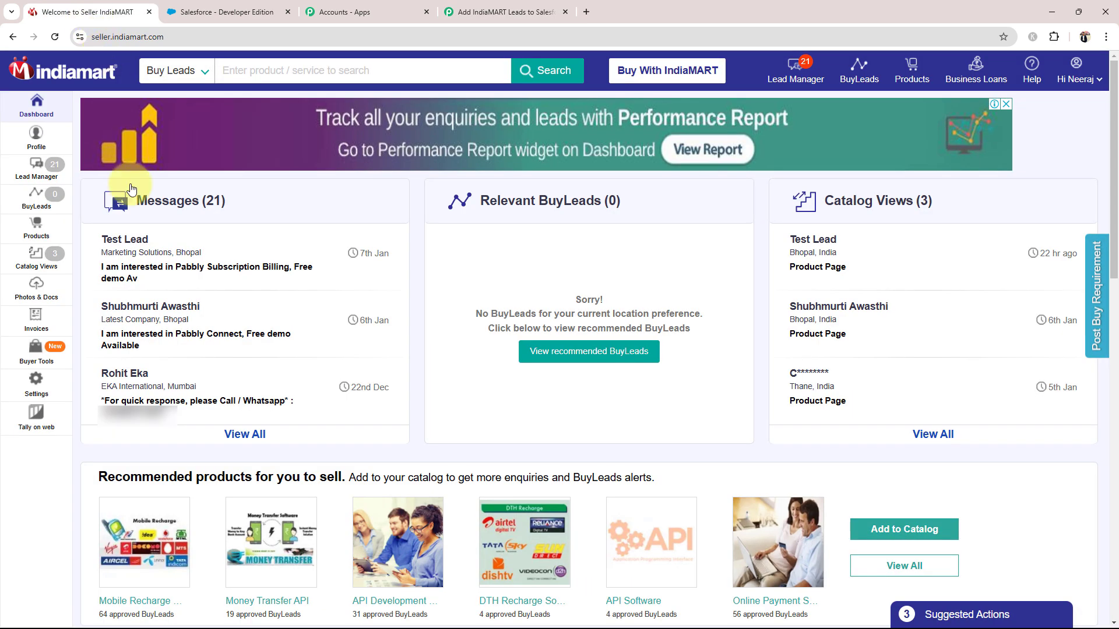
{"action": "mouse_move", "coordinate": [141, 229]}
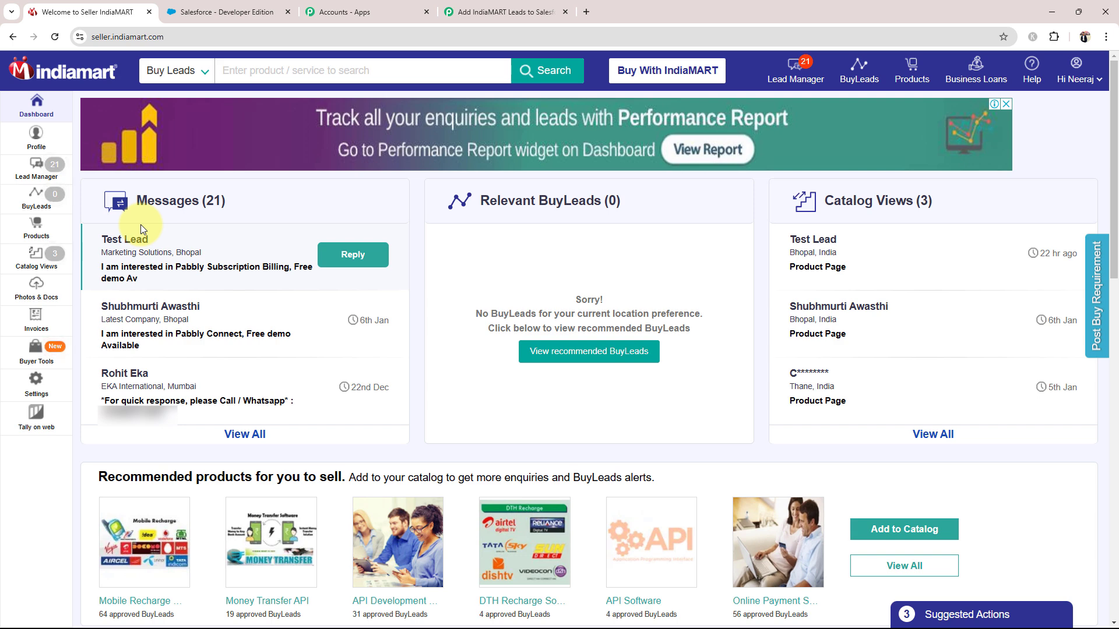
{"action": "left_click", "coordinate": [41, 180]}
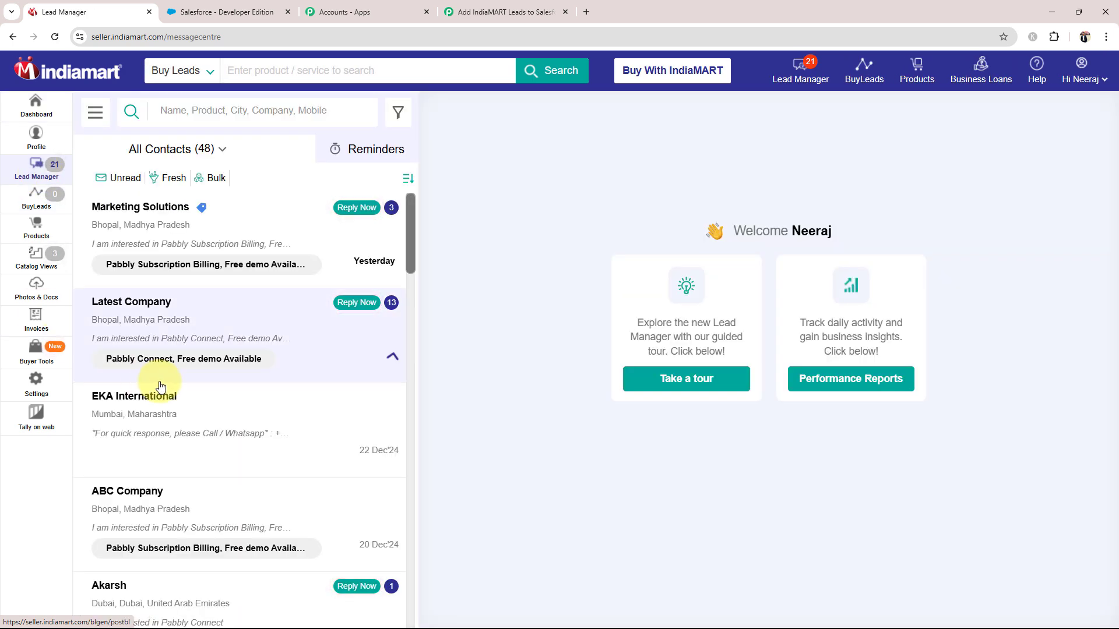
{"action": "left_click", "coordinate": [94, 113]}
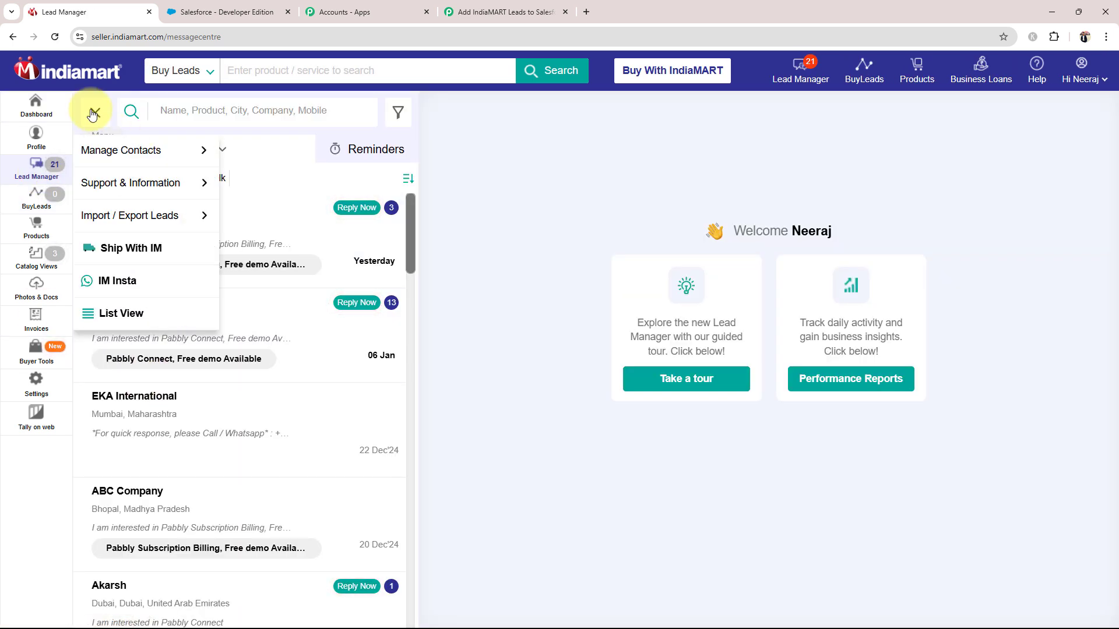
{"action": "mouse_move", "coordinate": [169, 215]}
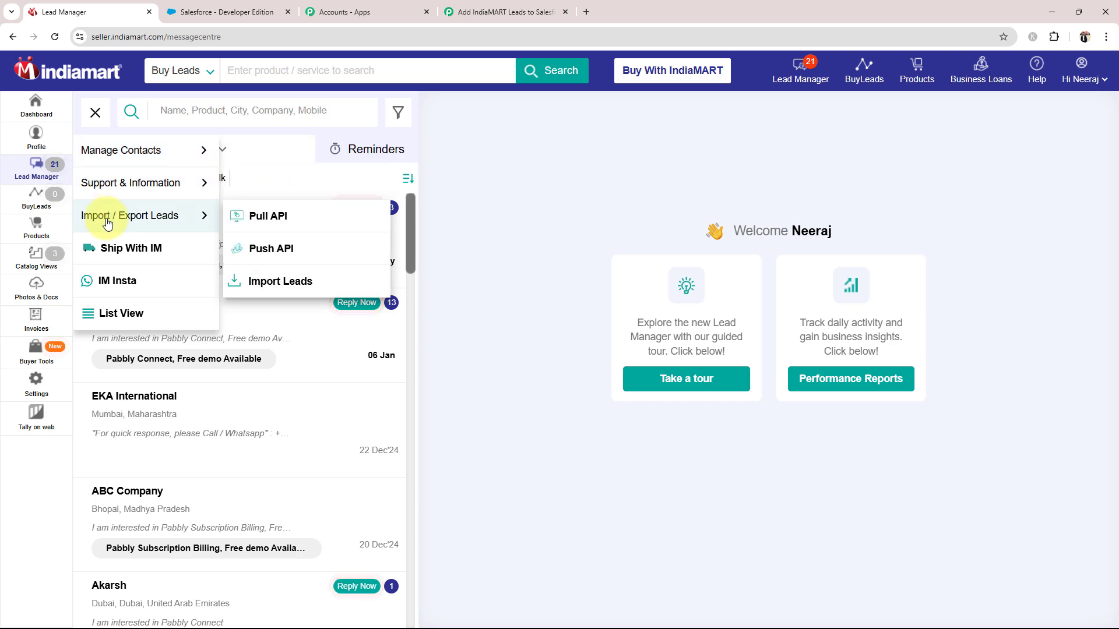
{"action": "left_click", "coordinate": [259, 248]}
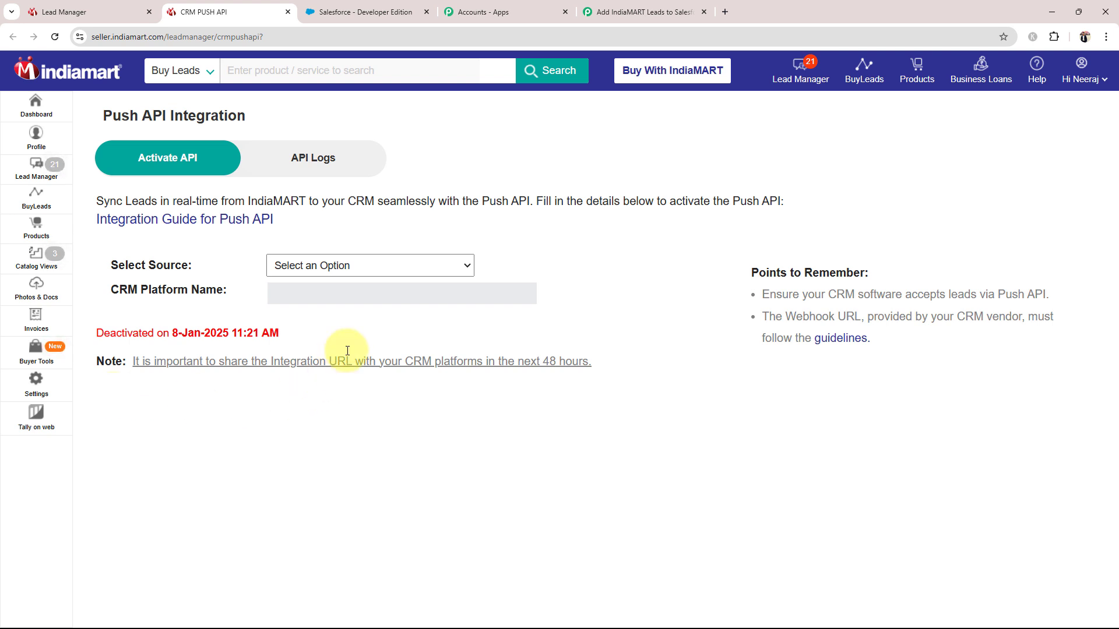
Step: Set the Push API source to Other and enter Pabbly Connect as the CRM platform name
{"action": "left_click", "coordinate": [312, 266]}
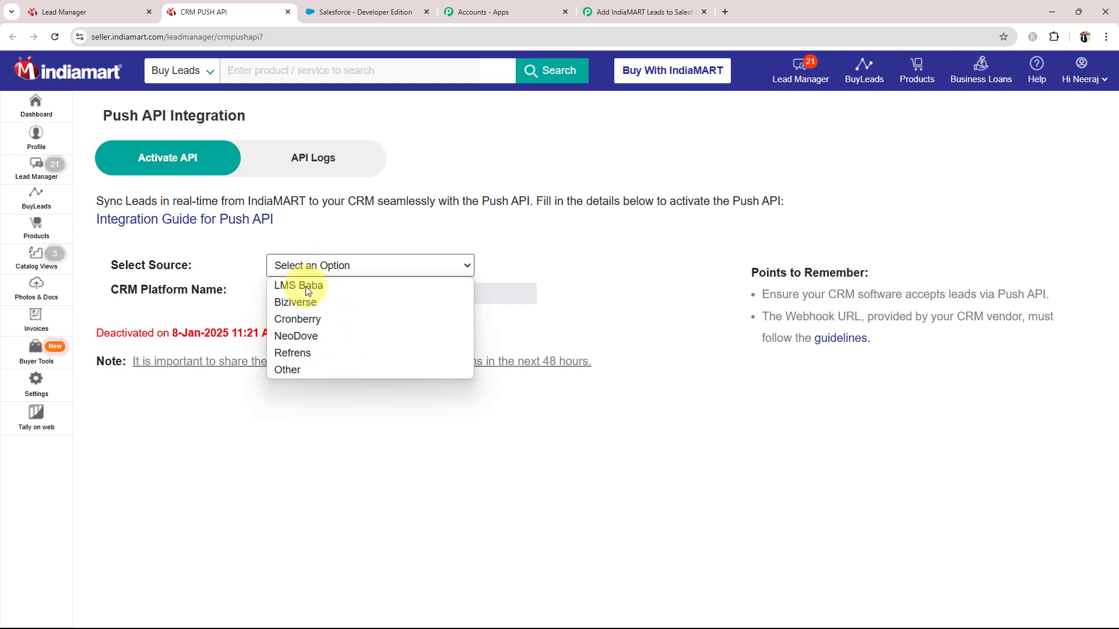
{"action": "left_click", "coordinate": [307, 371]}
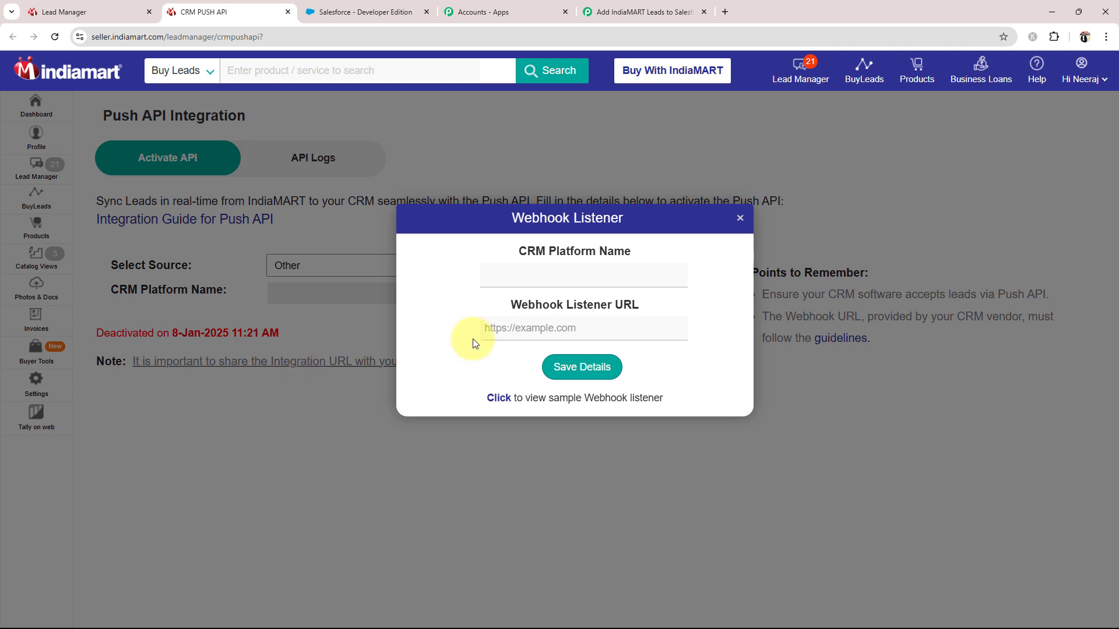
{"action": "left_click", "coordinate": [573, 280]}
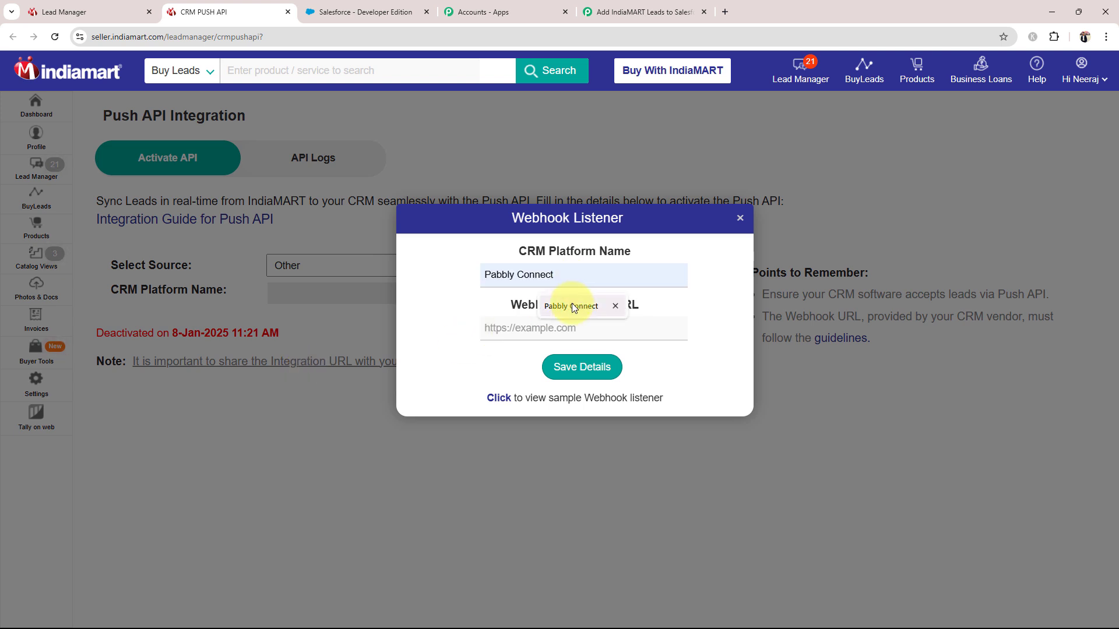
{"action": "left_click", "coordinate": [572, 304]}
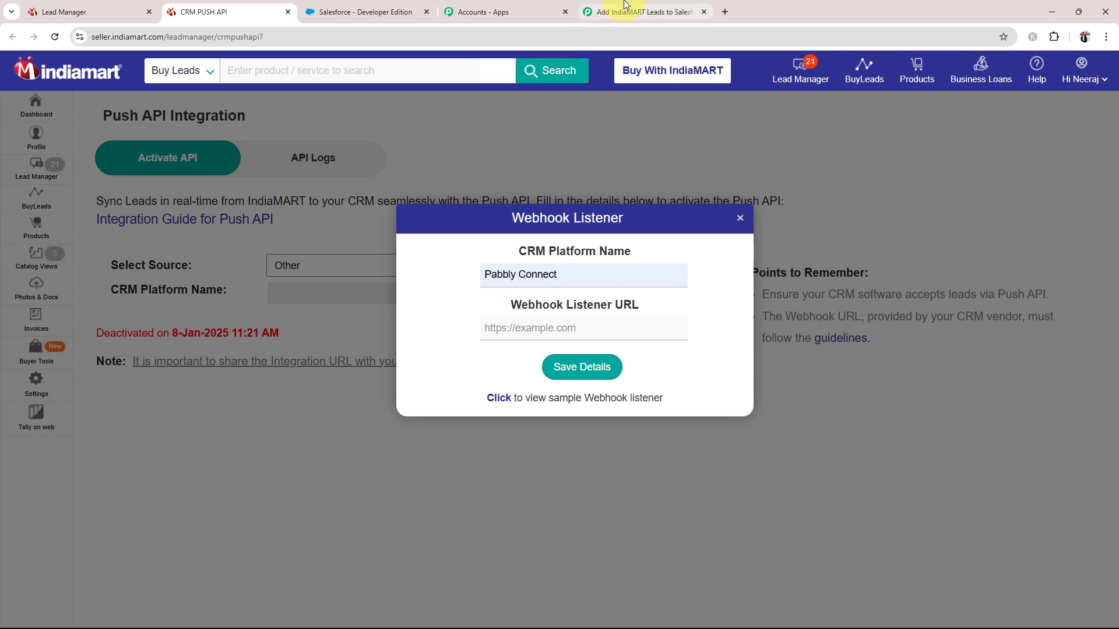
Step: Copy the Pabbly trigger's webhook URL, paste it as the Webhook Listener URL, and save the details
{"action": "left_click", "coordinate": [641, 11]}
{"action": "left_click", "coordinate": [879, 279]}
{"action": "left_click", "coordinate": [225, 11]}
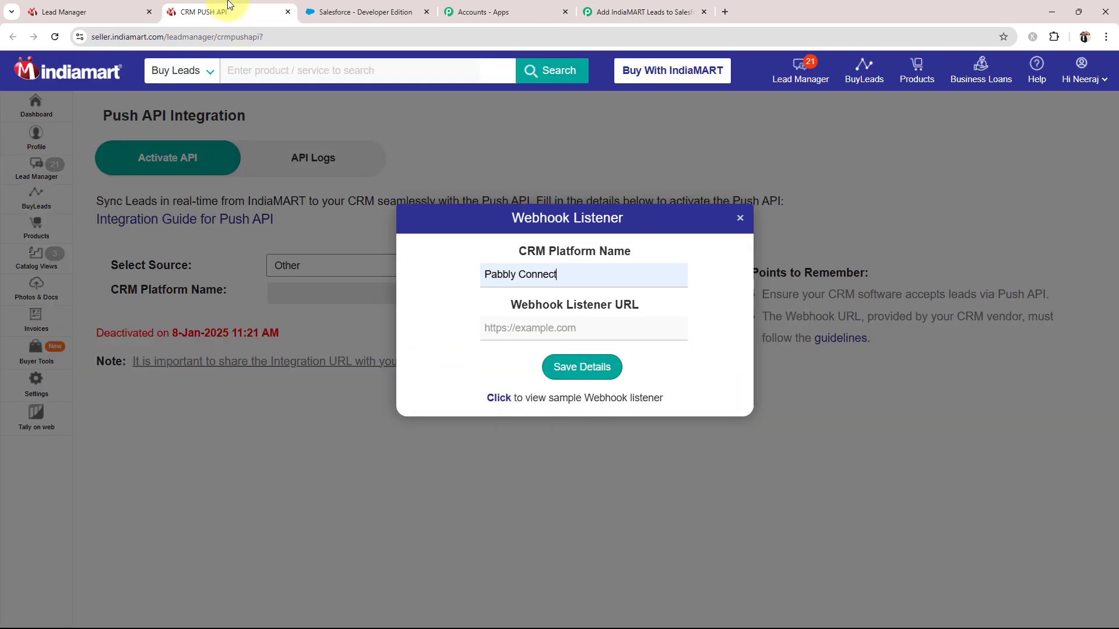
{"action": "left_click", "coordinate": [490, 336]}
{"action": "key", "text": "ctrl+v"}
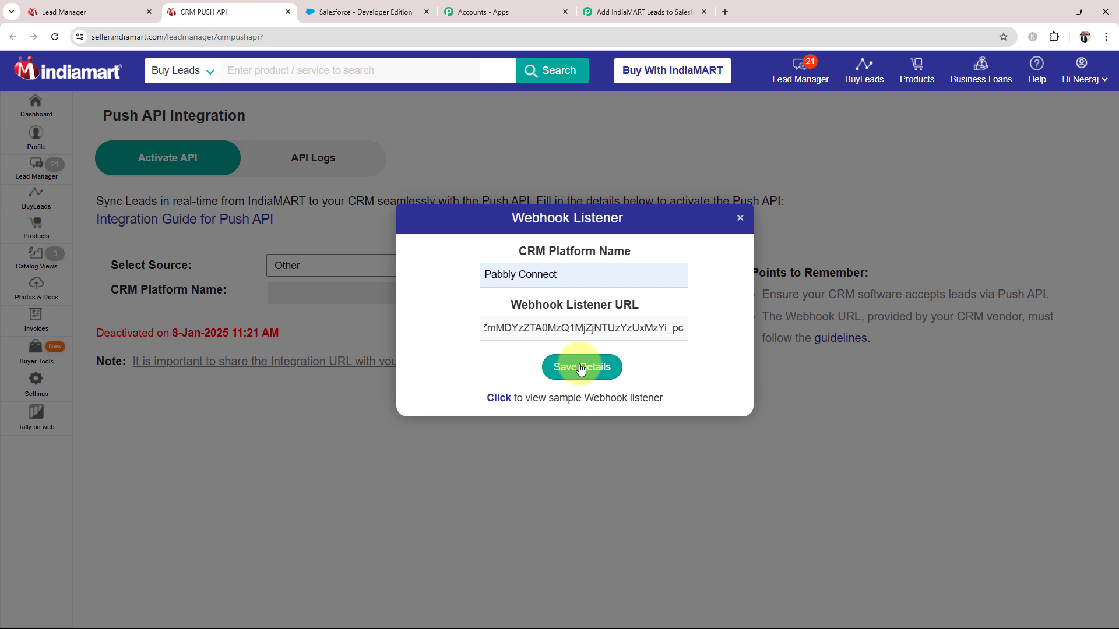
{"action": "left_click", "coordinate": [581, 369]}
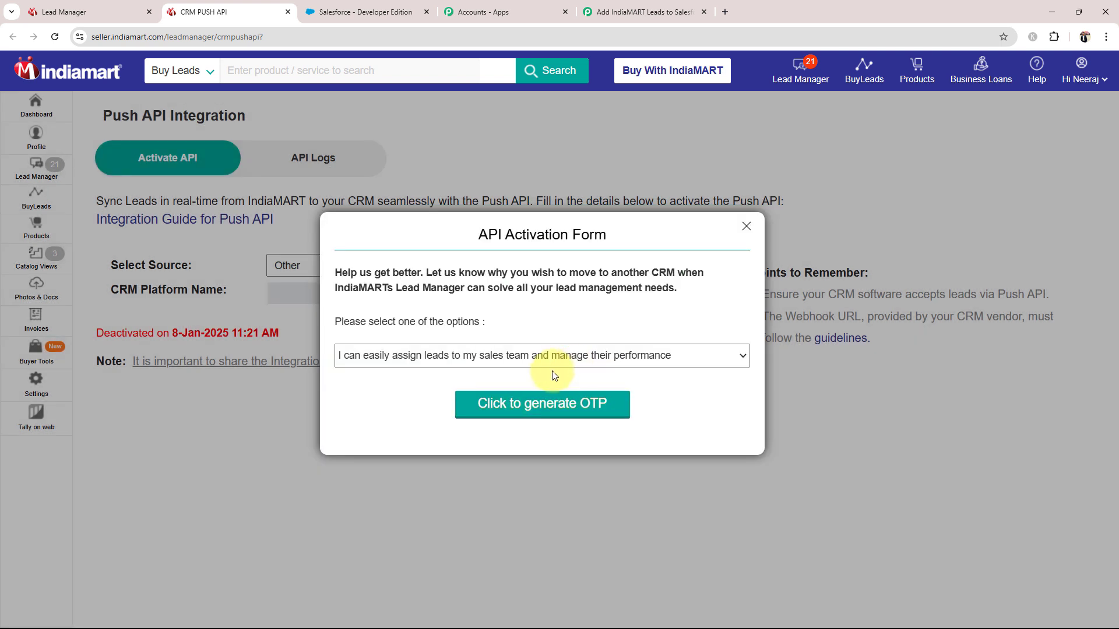
Step: Choose the reason 'My CRM has additional features like Dialer to call the lead and automate further processes' and generate the OTP
{"action": "left_click", "coordinate": [433, 355]}
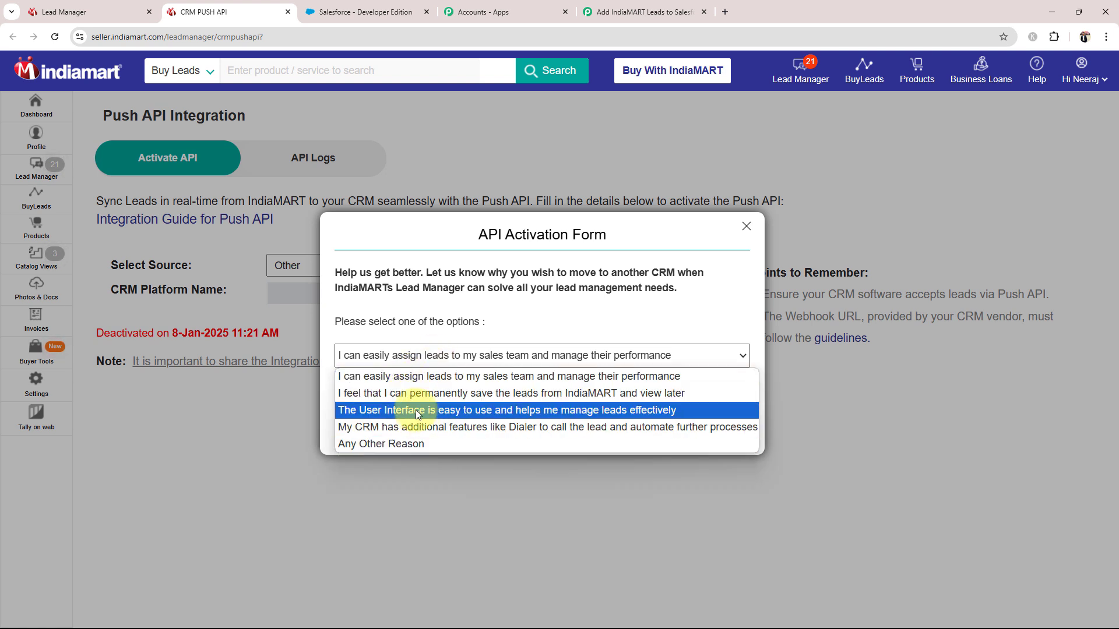
{"action": "left_click", "coordinate": [412, 426]}
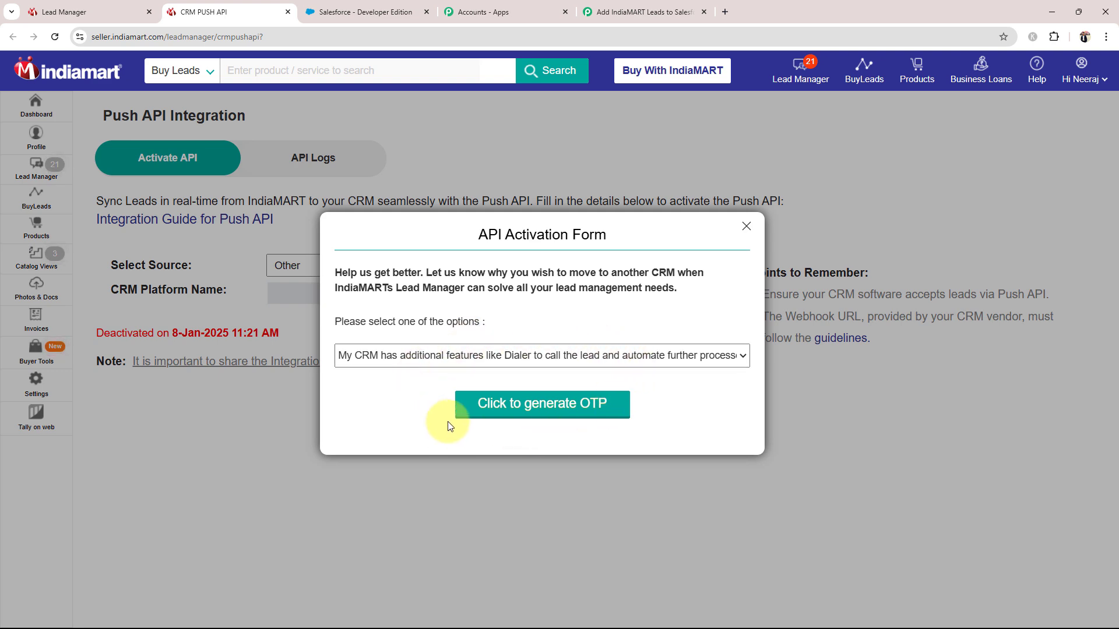
{"action": "left_click", "coordinate": [582, 409]}
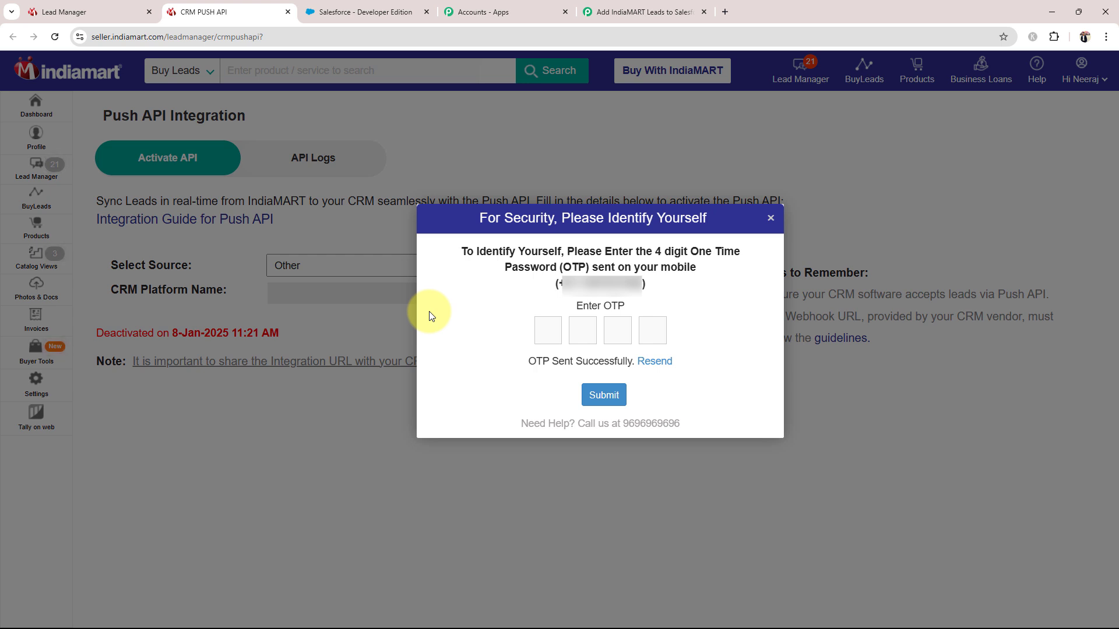
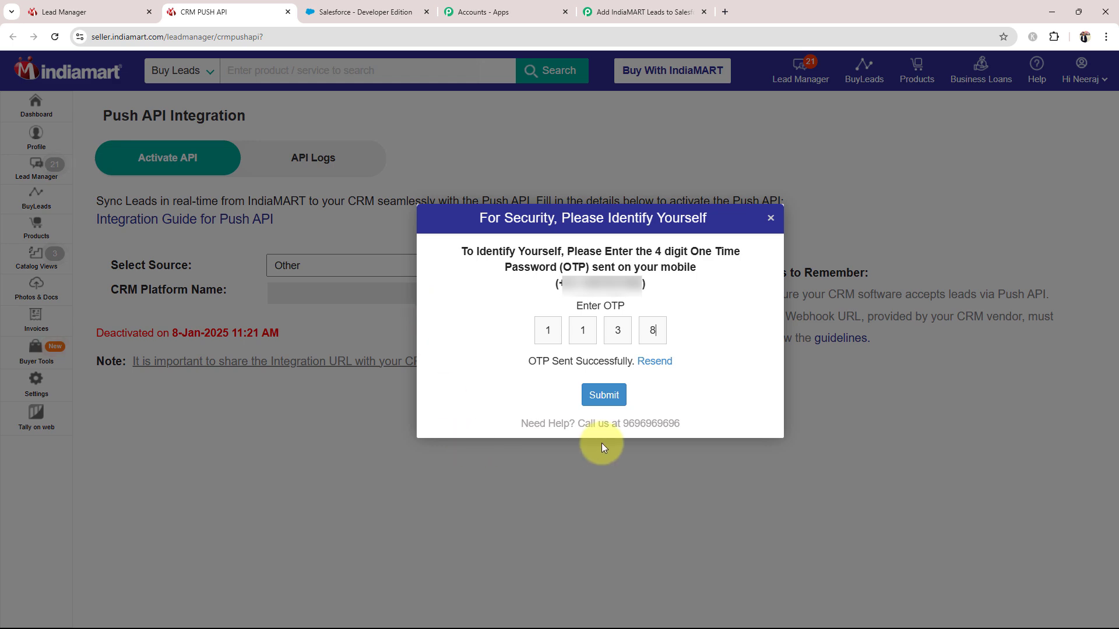
Step: Enter the one-time password sent to the mobile and submit it to activate the Push API
{"action": "left_click", "coordinate": [604, 395]}
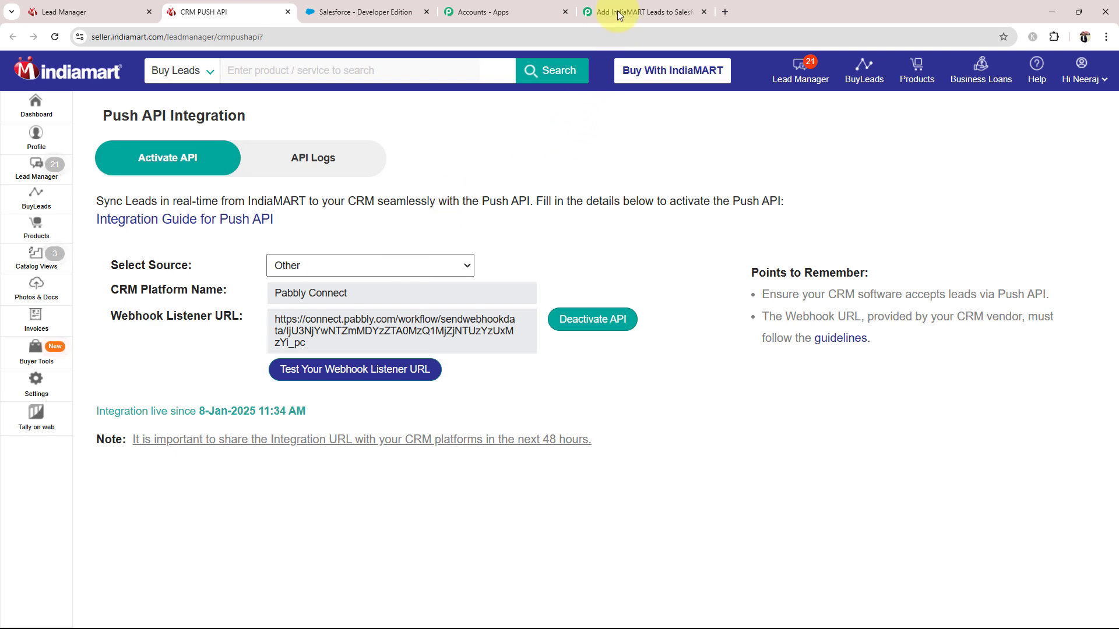
{"action": "left_click_drag", "start_coordinate": [306, 344], "coordinate": [264, 302]}
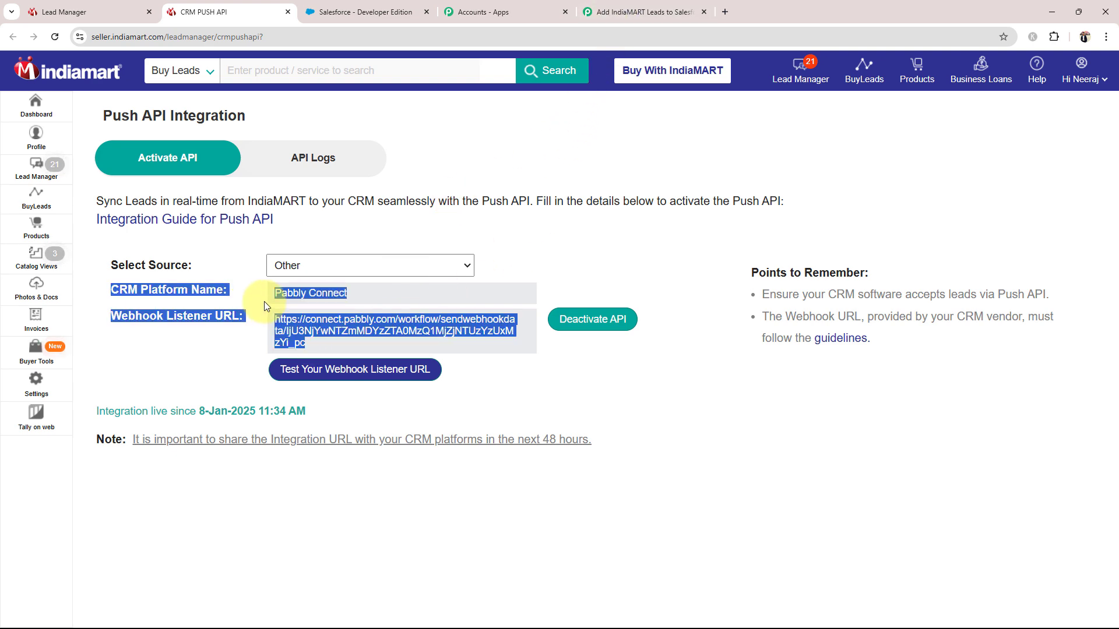
{"action": "left_click", "coordinate": [641, 12]}
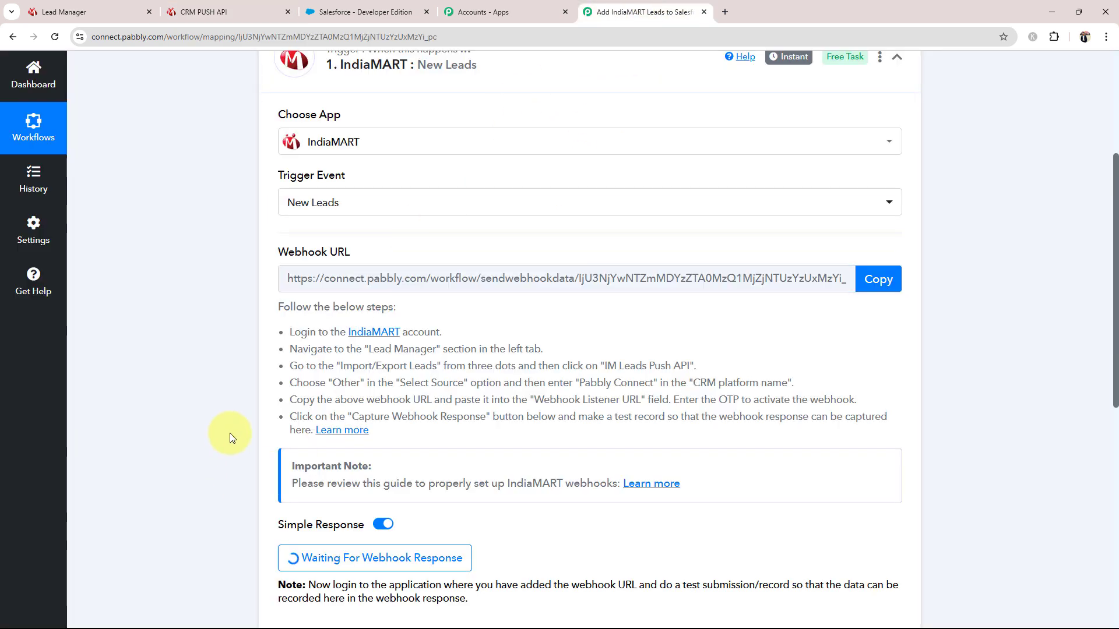
{"action": "scroll", "coordinate": [230, 438], "scroll_direction": "down", "scroll_amount": 2}
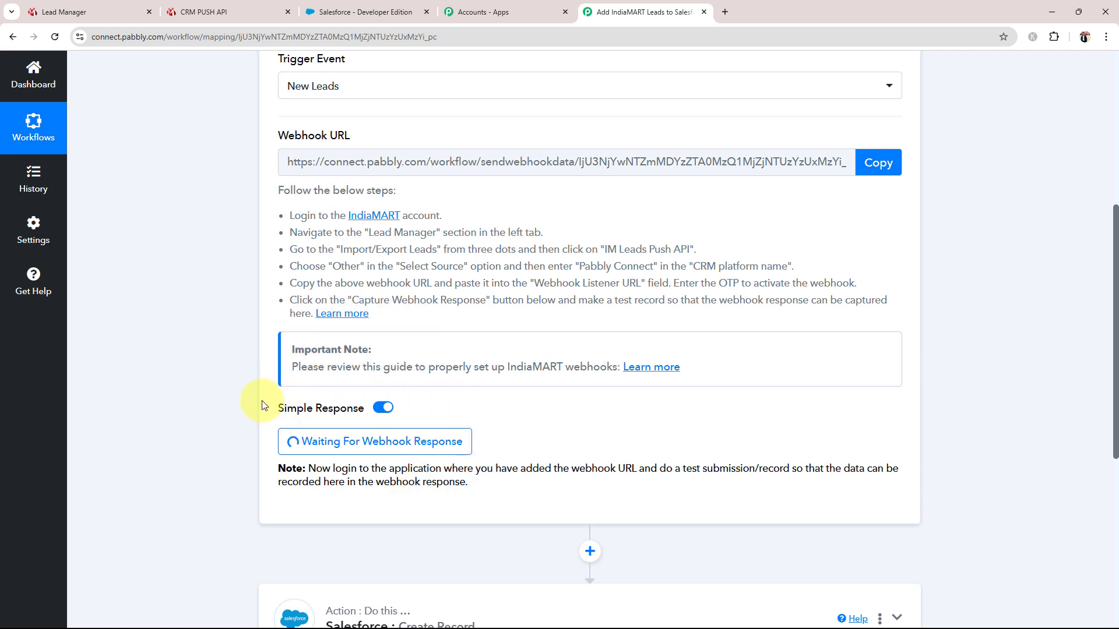
{"action": "left_click", "coordinate": [196, 5]}
Step: Open the webhook listener test for the Pabbly URL and run the test
{"action": "left_click", "coordinate": [369, 507]}
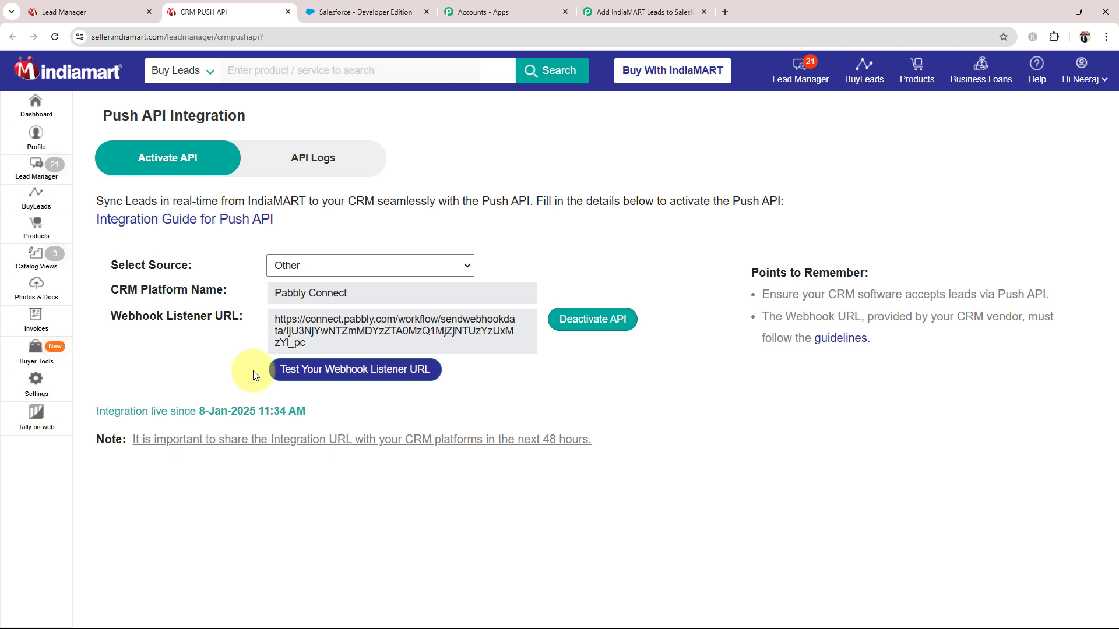
{"action": "left_click", "coordinate": [291, 371]}
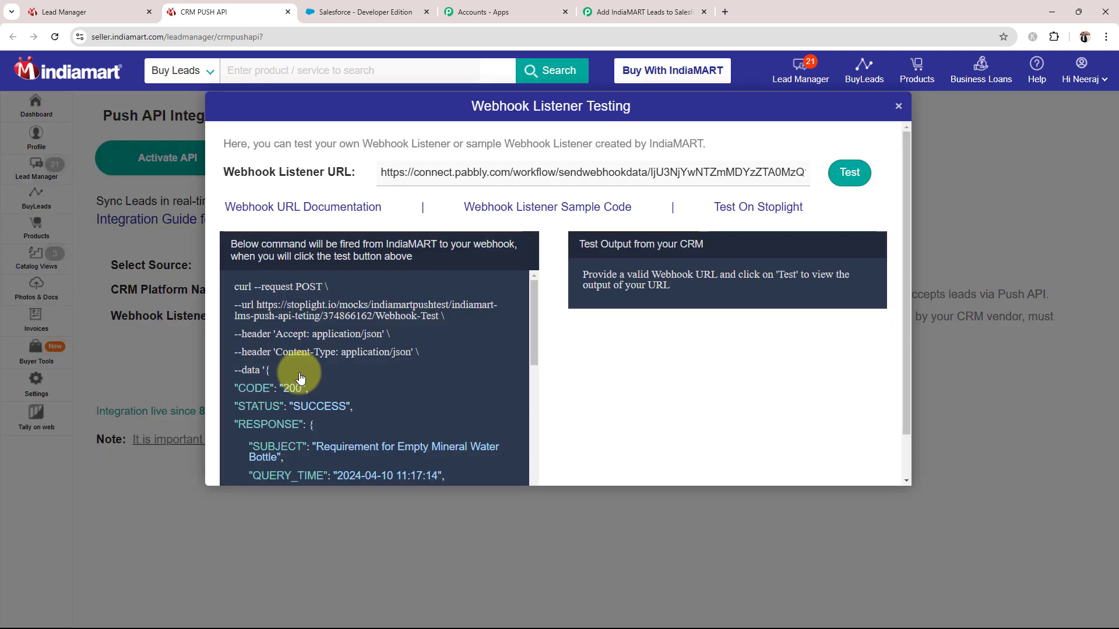
{"action": "left_click_drag", "start_coordinate": [535, 311], "coordinate": [534, 328]}
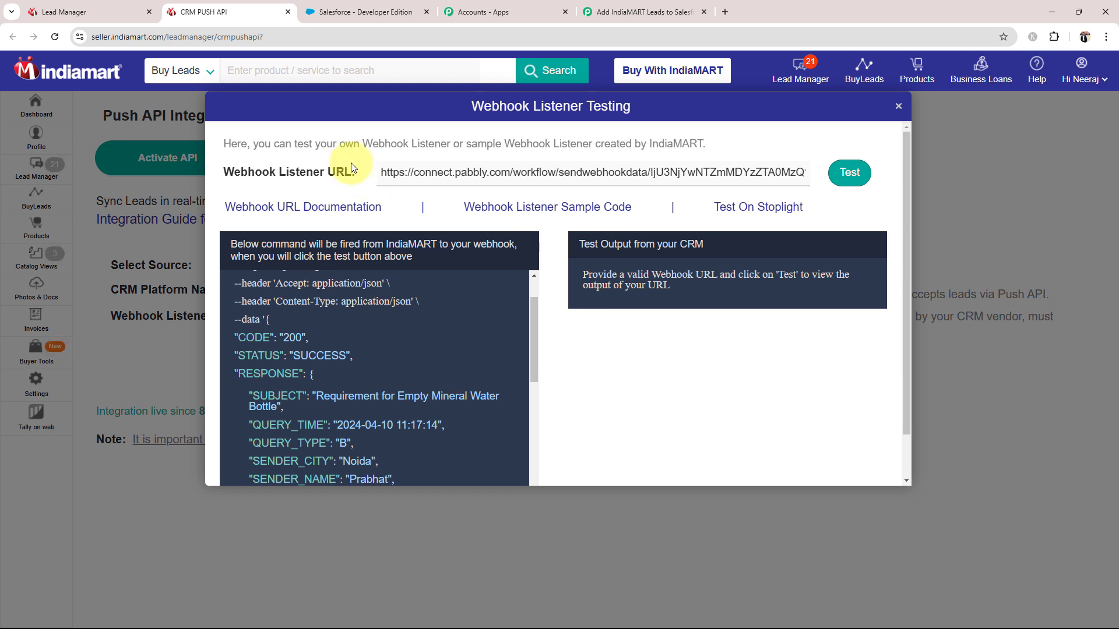
{"action": "left_click_drag", "start_coordinate": [381, 172], "coordinate": [802, 153]}
{"action": "left_click", "coordinate": [781, 148]}
{"action": "left_click", "coordinate": [848, 172]}
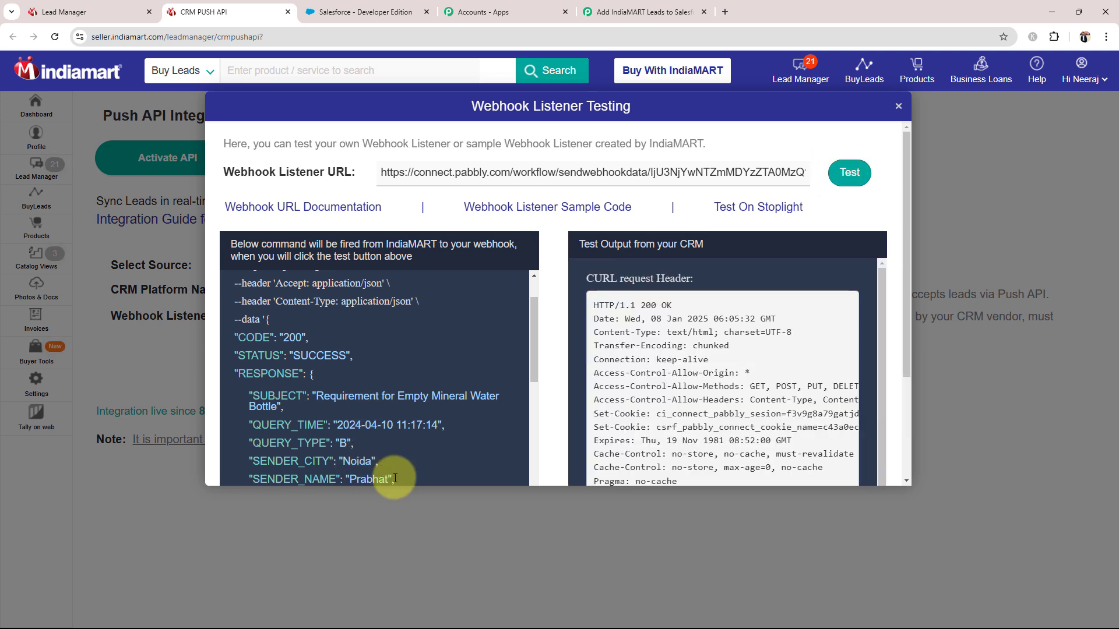
Step: Review the sample lead payload and test output in the webhook listener testing dialog
{"action": "left_click_drag", "start_coordinate": [395, 478], "coordinate": [312, 327]}
{"action": "left_click", "coordinate": [375, 323]}
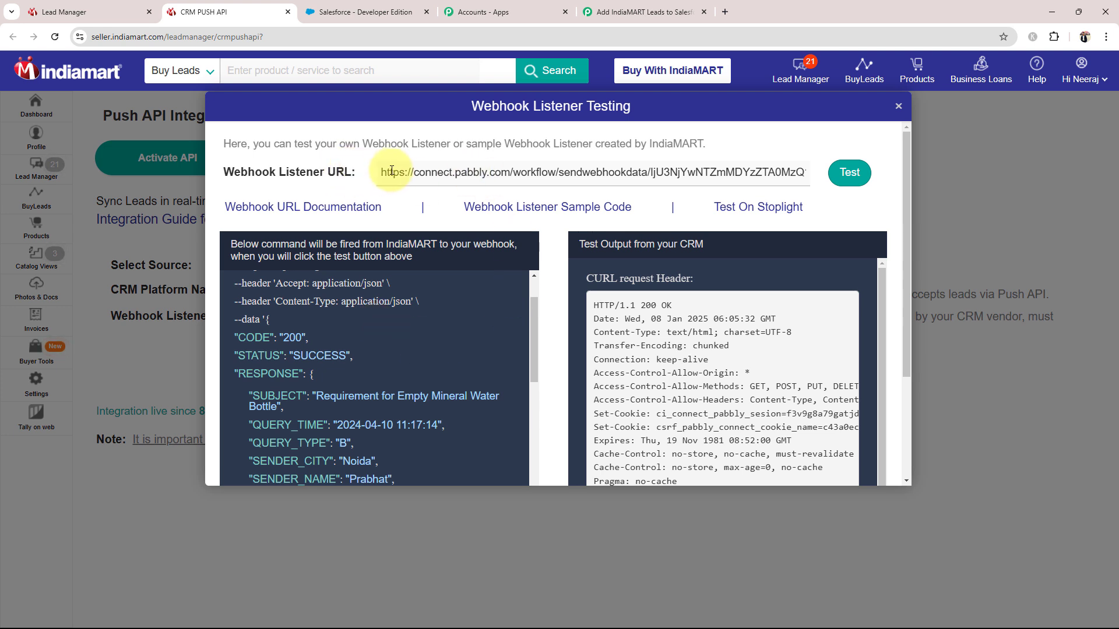
{"action": "left_click_drag", "start_coordinate": [391, 170], "coordinate": [844, 170]}
{"action": "left_click", "coordinate": [757, 148]}
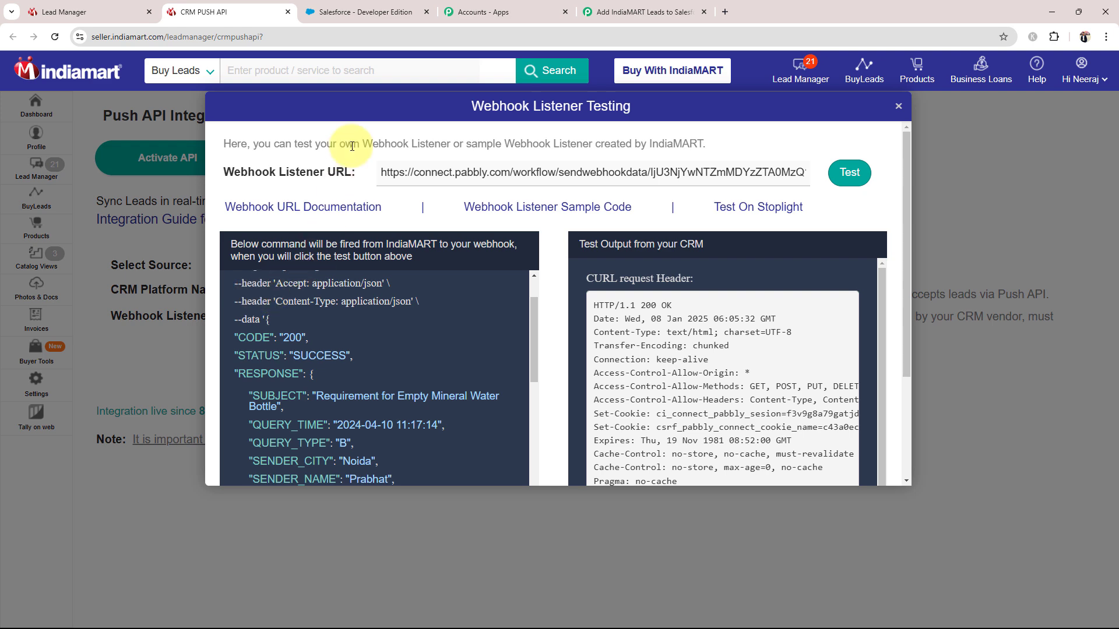
Step: Return to the Pabbly workflow and review the lead fields captured in the IndiaMART trigger's response
{"action": "left_click", "coordinate": [626, 11]}
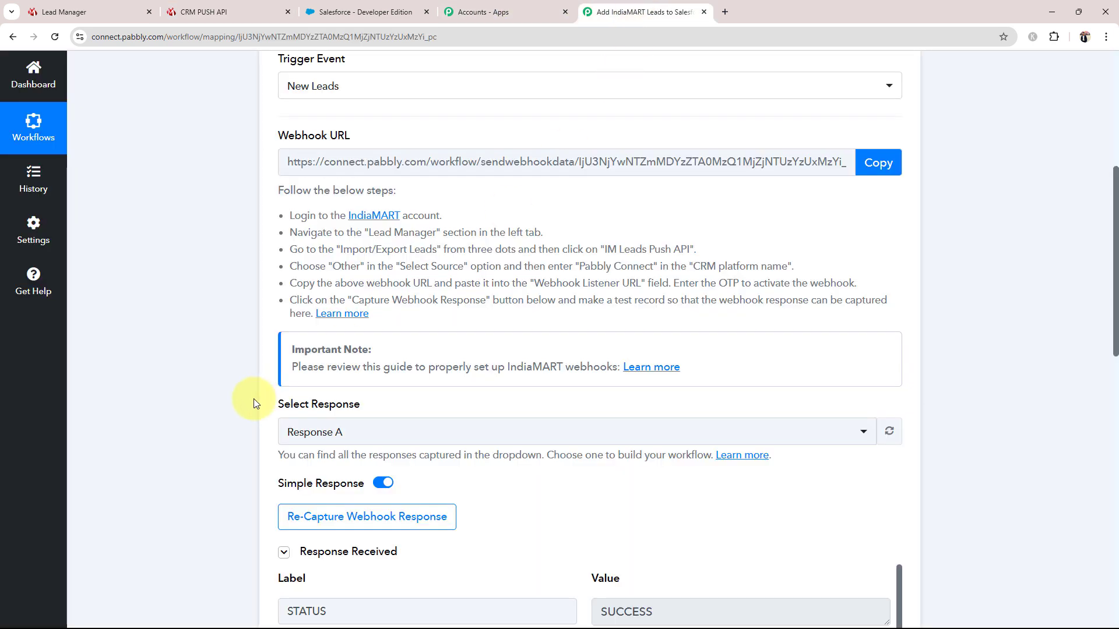
{"action": "scroll", "coordinate": [239, 408], "scroll_direction": "down", "scroll_amount": 1}
{"action": "scroll", "coordinate": [239, 413], "scroll_direction": "down", "scroll_amount": 4}
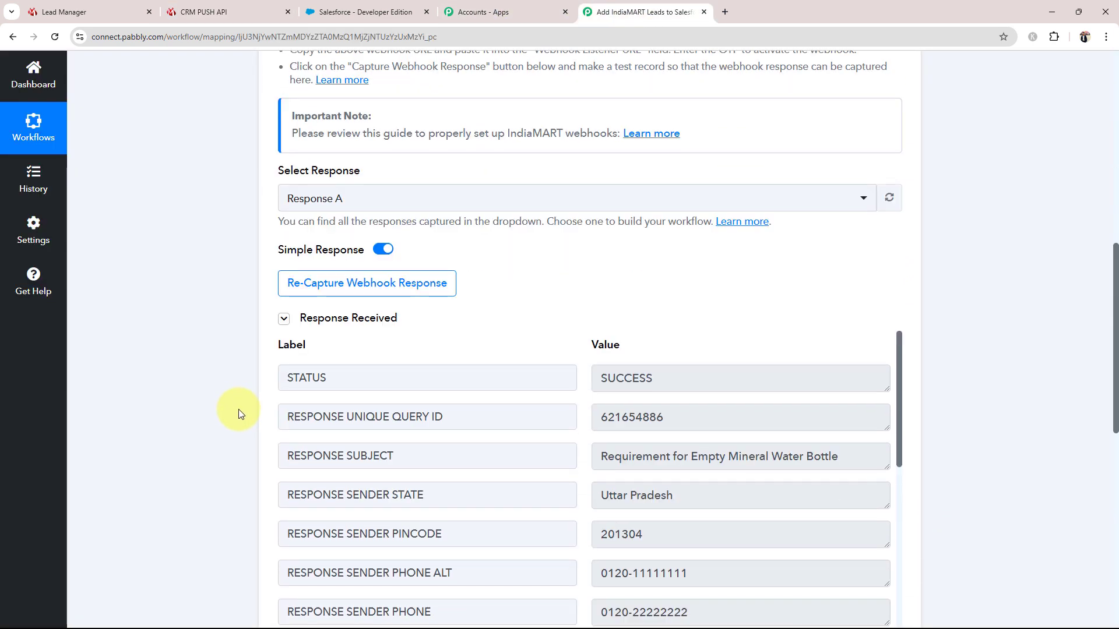
{"action": "scroll", "coordinate": [239, 414], "scroll_direction": "down", "scroll_amount": 4}
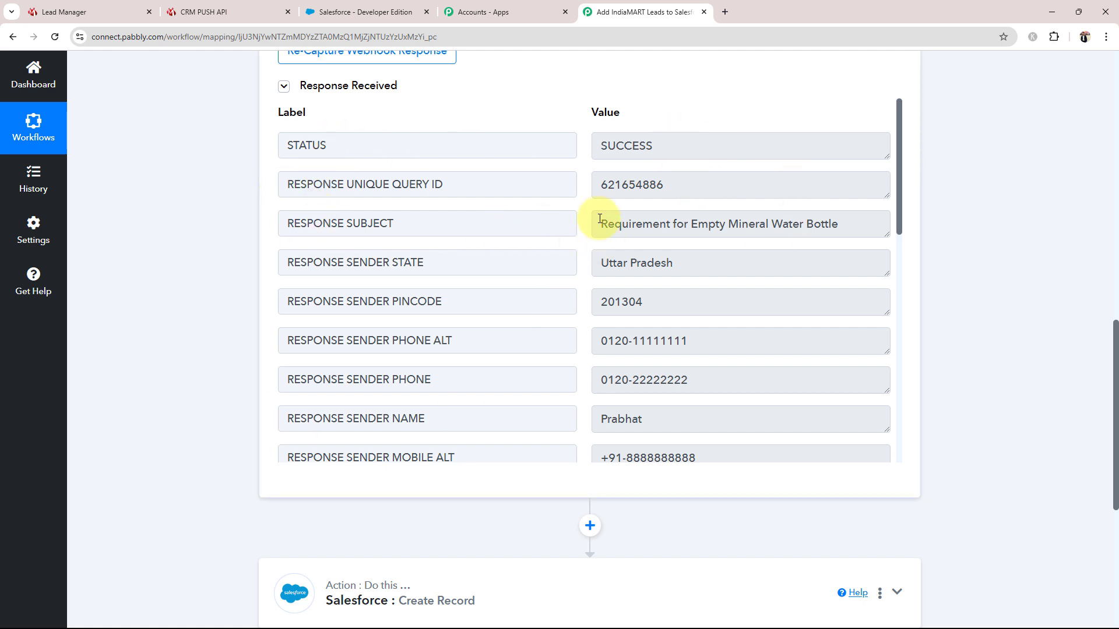
{"action": "left_click_drag", "start_coordinate": [594, 225], "coordinate": [956, 237]}
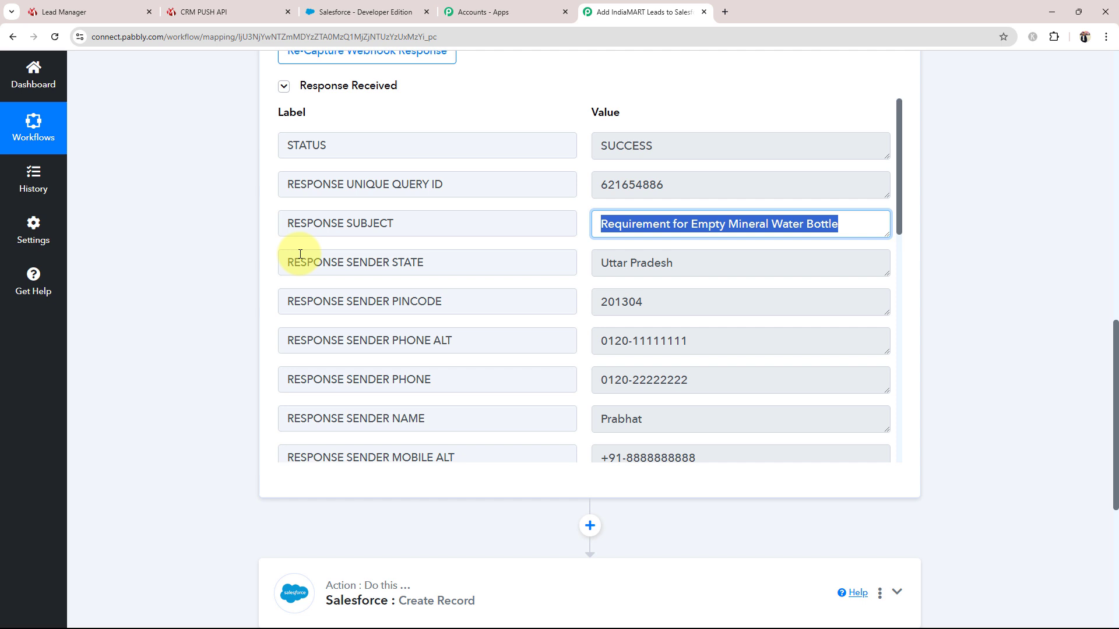
{"action": "left_click", "coordinate": [707, 263]}
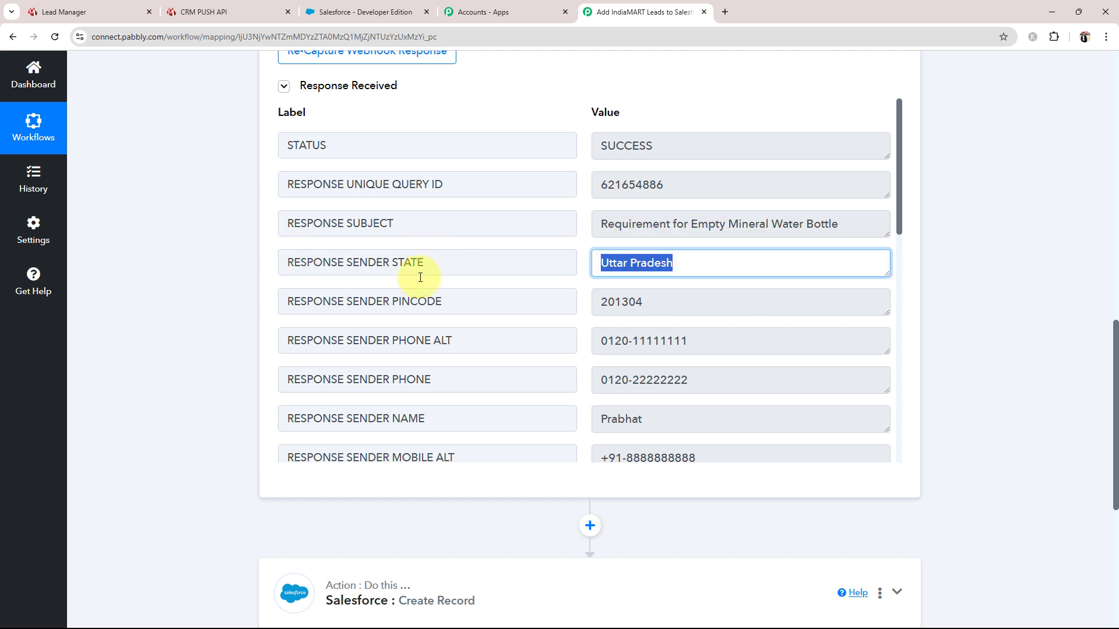
{"action": "left_click", "coordinate": [625, 300]}
{"action": "left_click", "coordinate": [689, 380]}
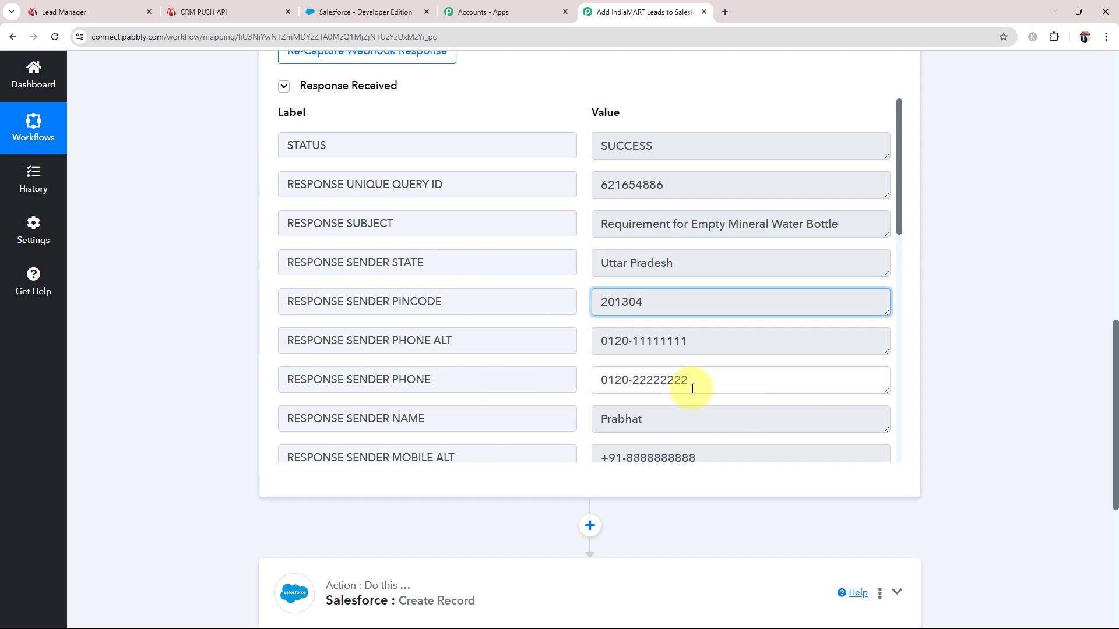
{"action": "left_click", "coordinate": [683, 419]}
{"action": "left_click", "coordinate": [737, 455]}
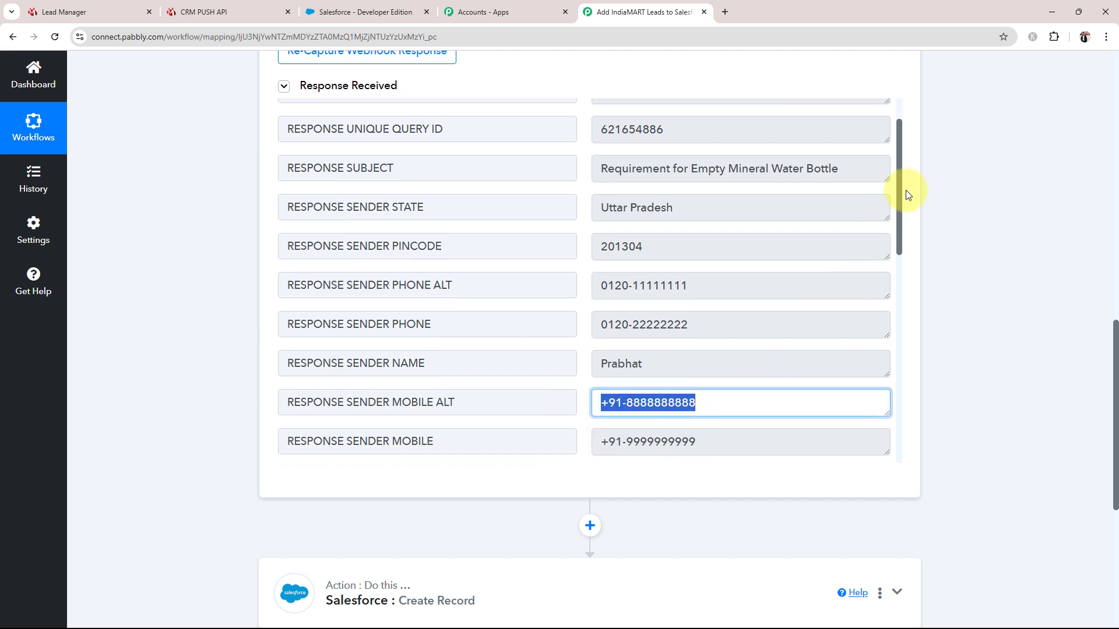
{"action": "left_click_drag", "start_coordinate": [899, 190], "coordinate": [913, 456]}
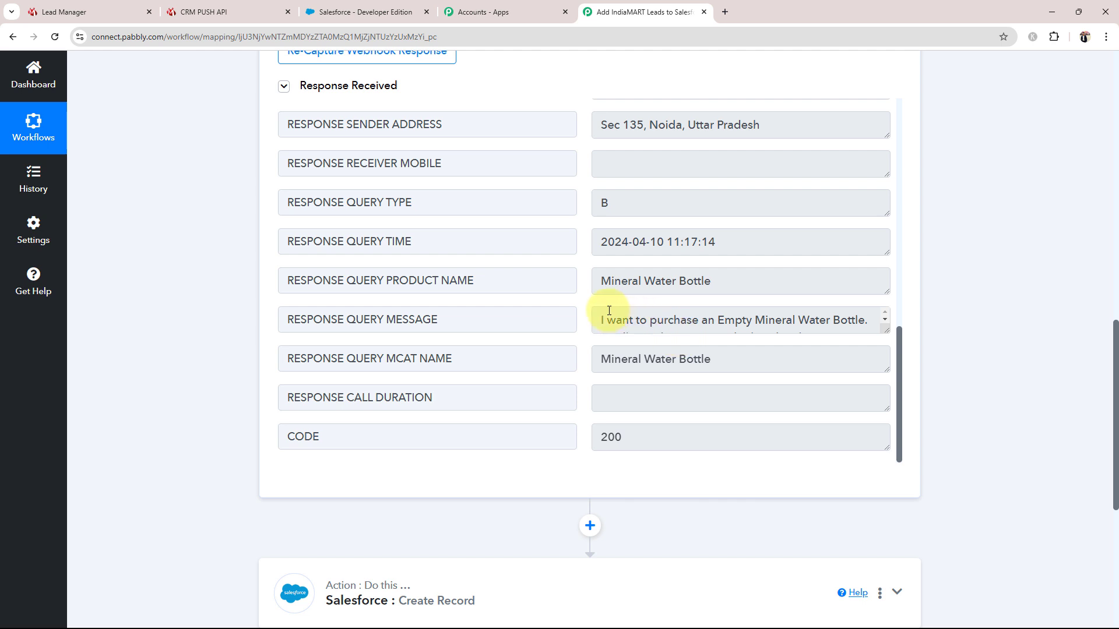
Step: Examine the query message and sender address values in the trigger's captured response
{"action": "left_click_drag", "start_coordinate": [592, 319], "coordinate": [806, 355]}
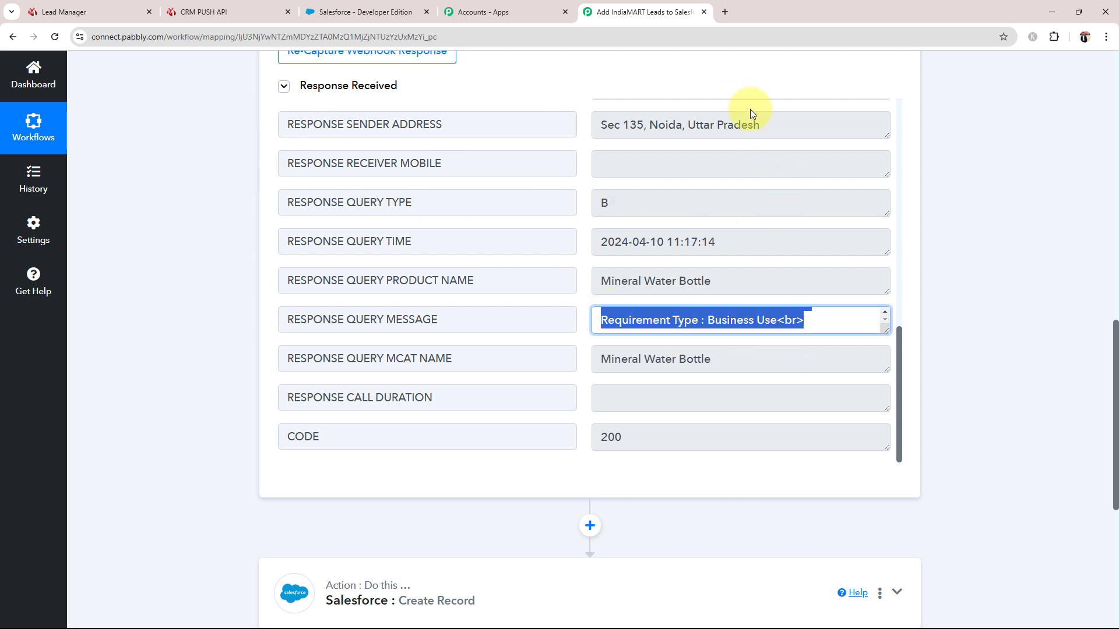
{"action": "left_click_drag", "start_coordinate": [758, 124], "coordinate": [469, 215]}
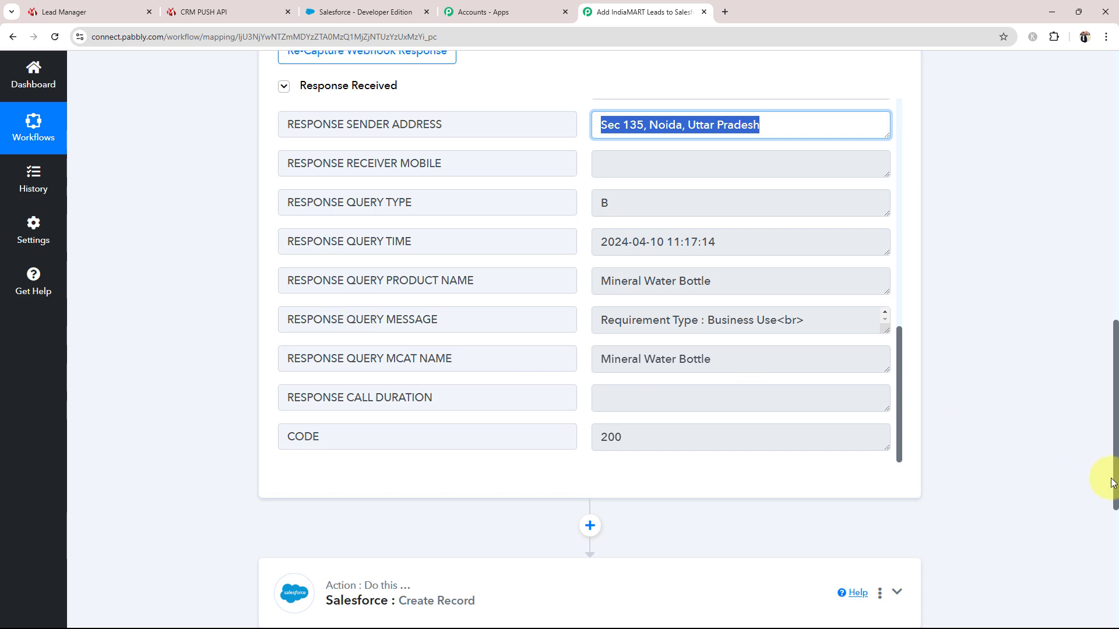
{"action": "left_click_drag", "start_coordinate": [1113, 482], "coordinate": [1102, 157]}
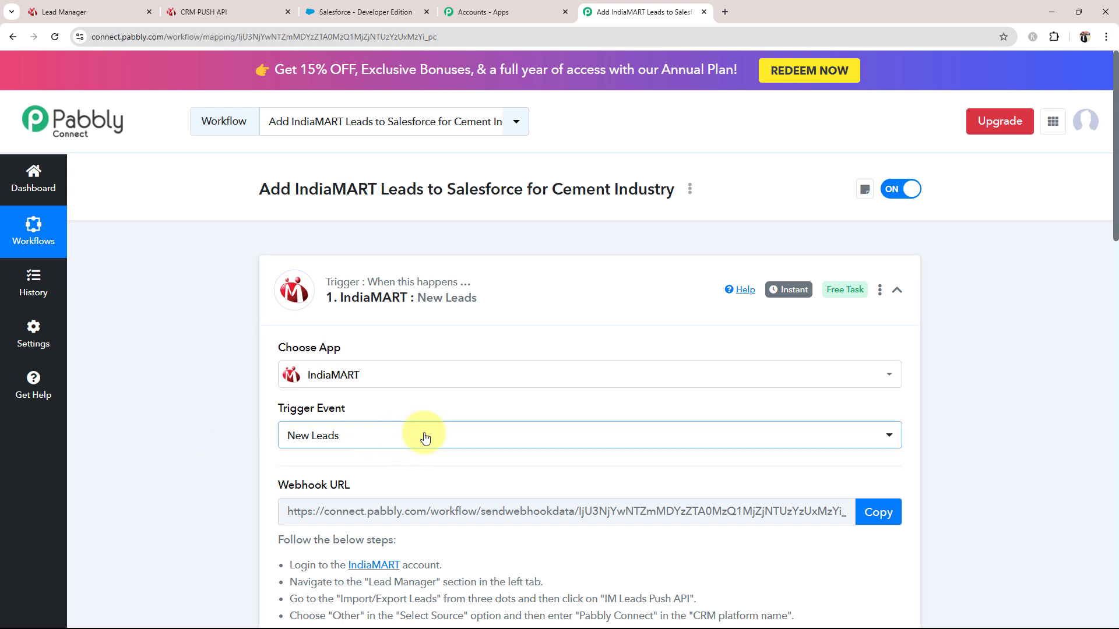
Step: Open the Salesforce Create Record action and connect a new Salesforce account, allowing Pabbly access
{"action": "left_click", "coordinate": [595, 302]}
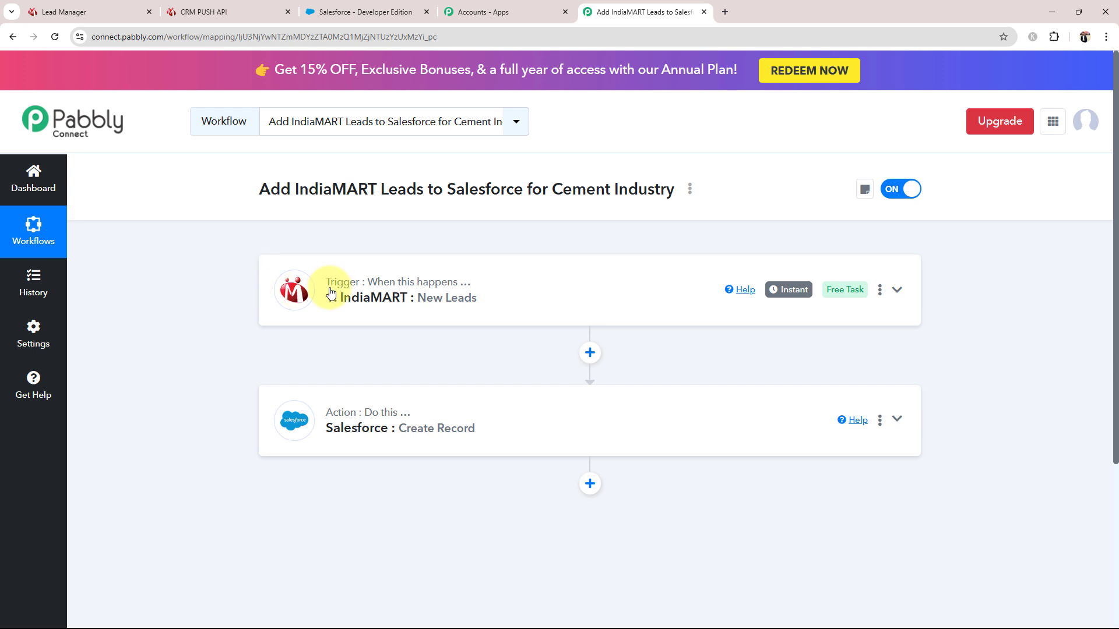
{"action": "mouse_move", "coordinate": [369, 284]}
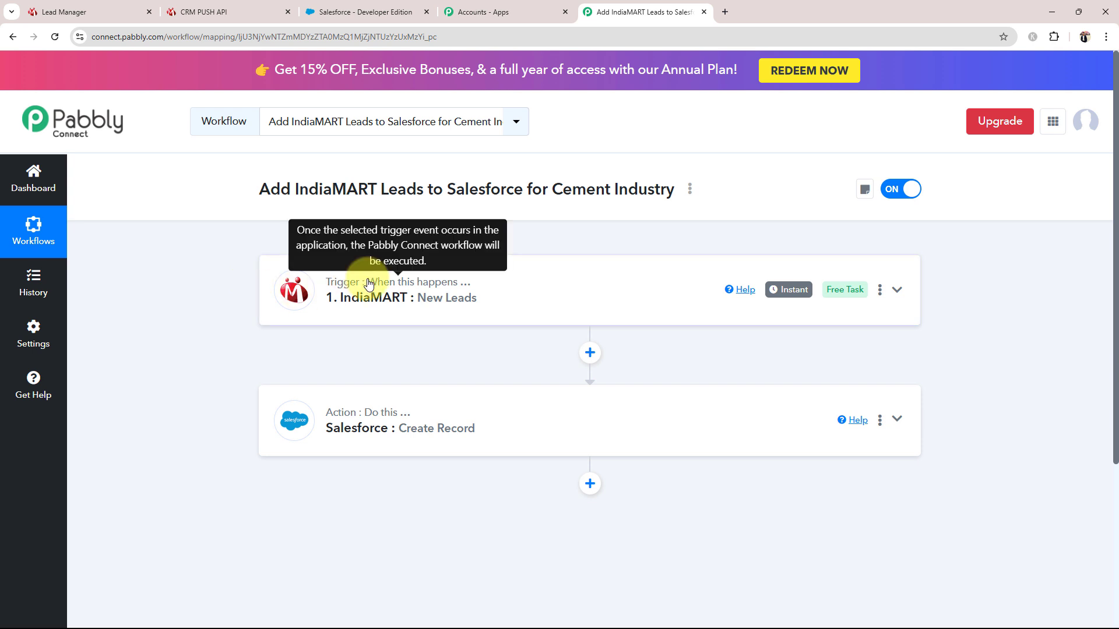
{"action": "left_click", "coordinate": [303, 438]}
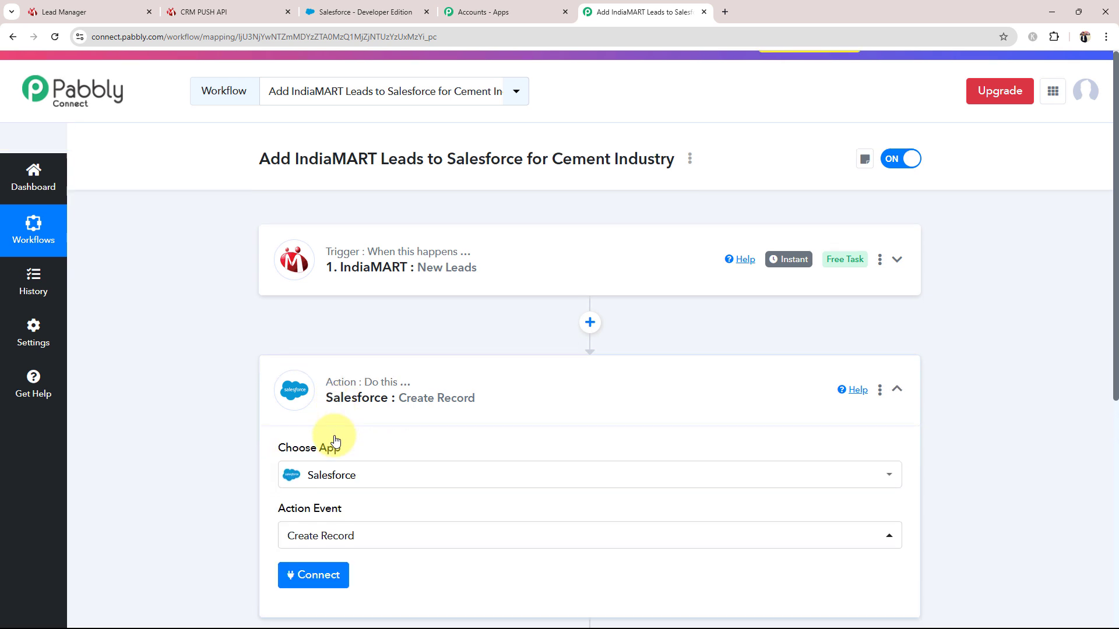
{"action": "scroll", "coordinate": [335, 441], "scroll_direction": "down", "scroll_amount": 3}
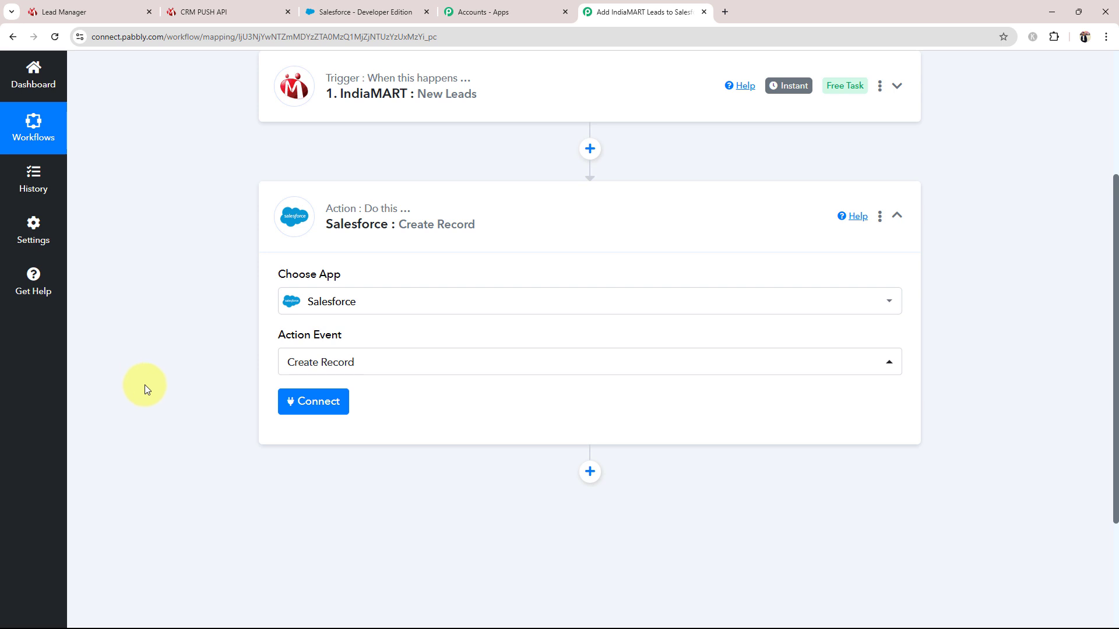
{"action": "left_click", "coordinate": [289, 402]}
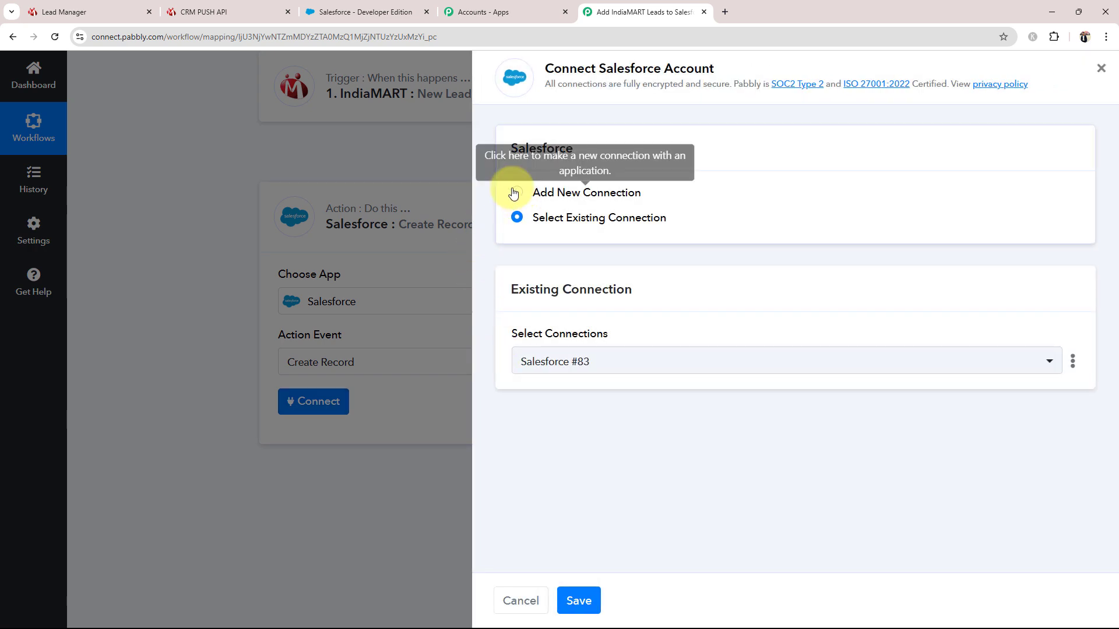
{"action": "left_click", "coordinate": [516, 194]}
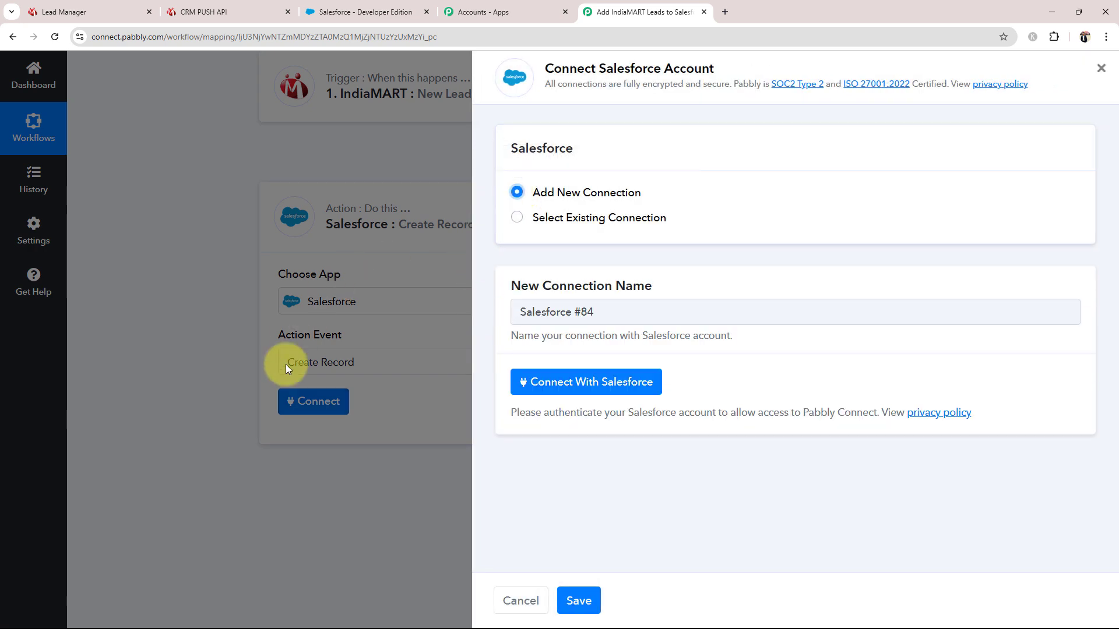
{"action": "left_click", "coordinate": [576, 388]}
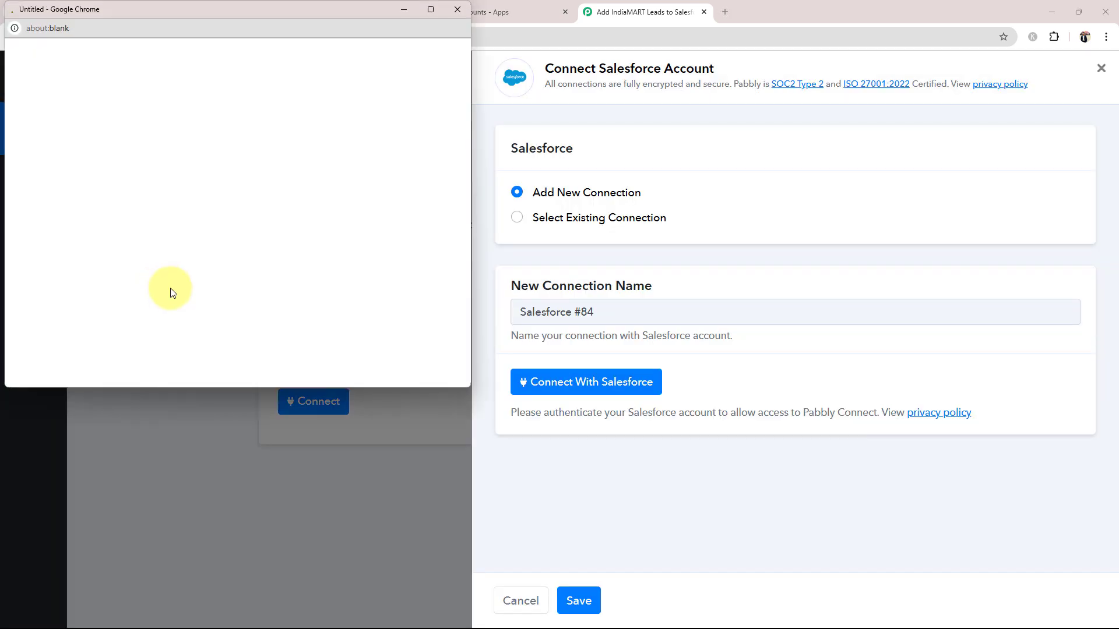
{"action": "scroll", "coordinate": [216, 271], "scroll_direction": "down", "scroll_amount": 10}
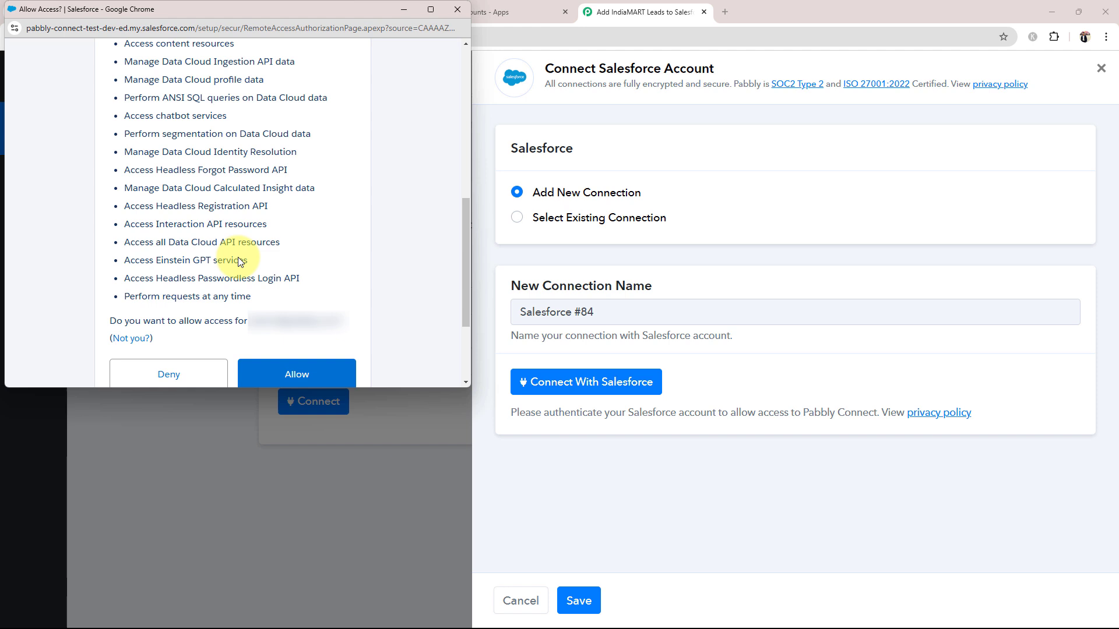
{"action": "left_click", "coordinate": [296, 383]}
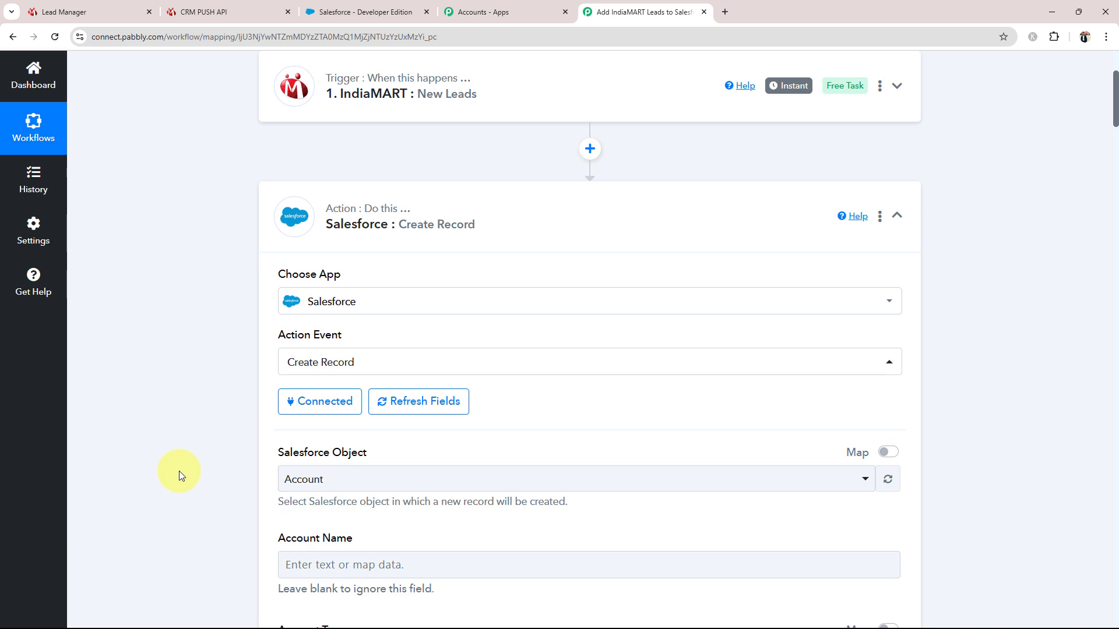
Step: Set the Salesforce object for the new record to Contact
{"action": "scroll", "coordinate": [174, 352], "scroll_direction": "down", "scroll_amount": 5}
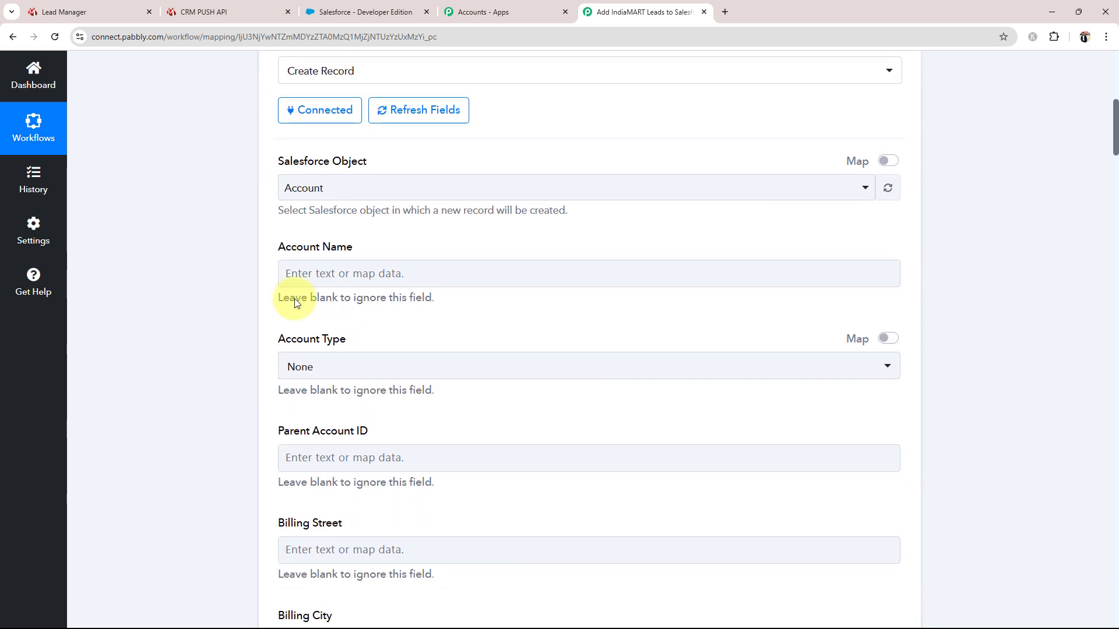
{"action": "left_click", "coordinate": [302, 190]}
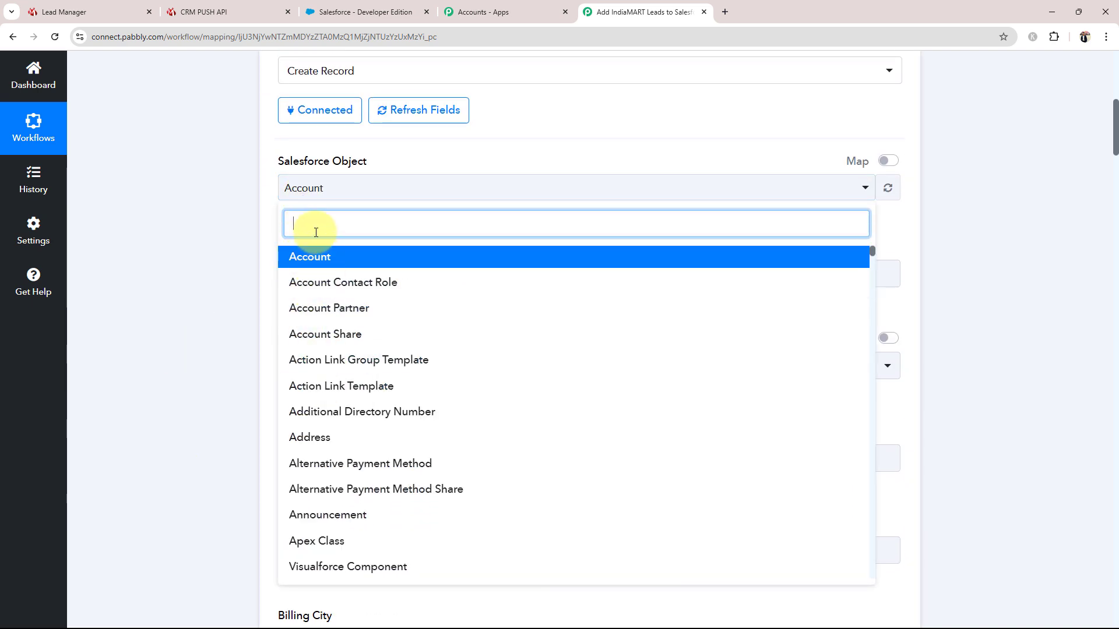
{"action": "type", "text": "co"}
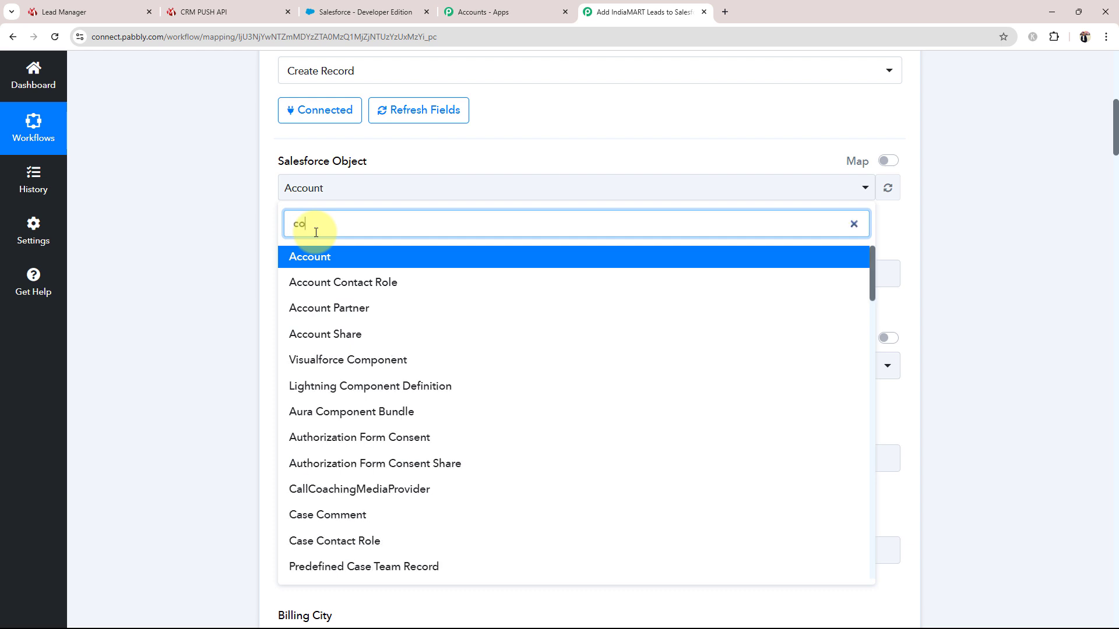
{"action": "type", "text": "nt"}
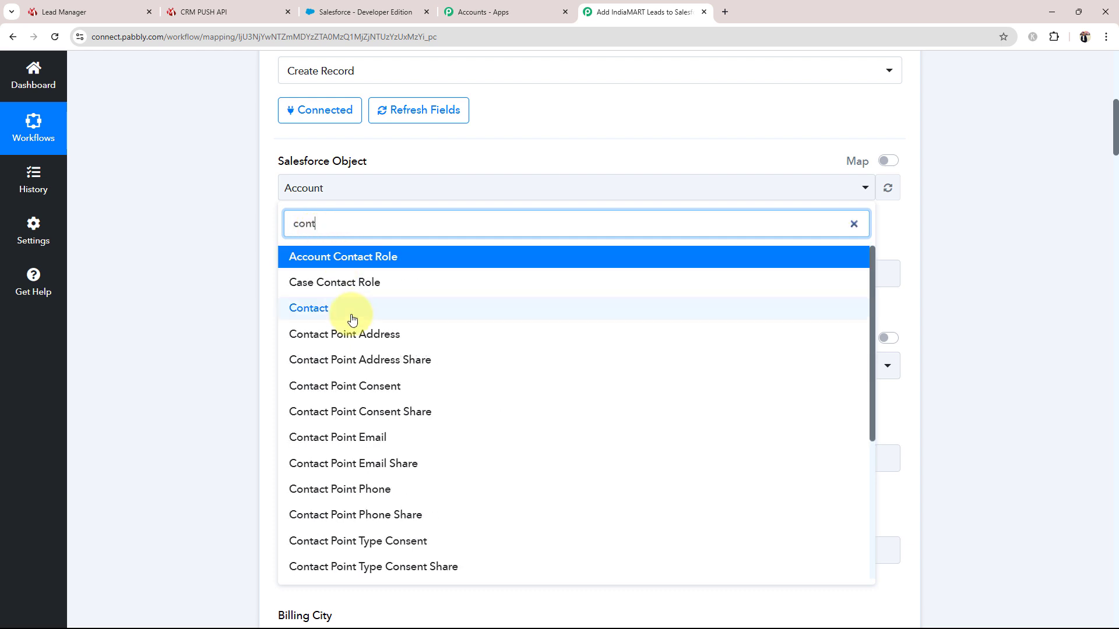
{"action": "left_click", "coordinate": [338, 313]}
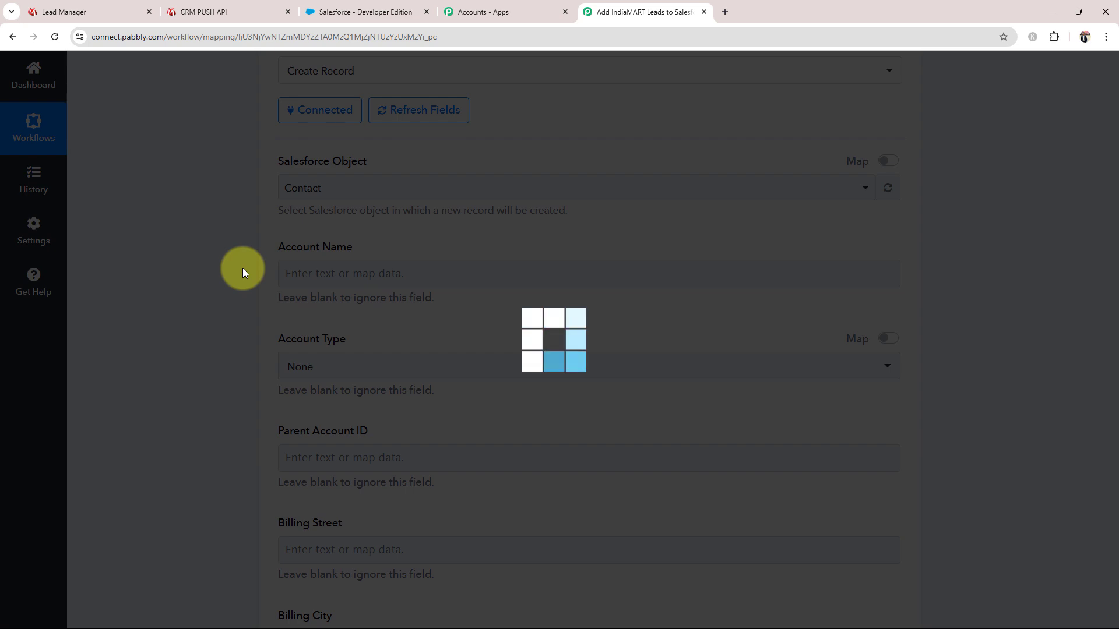
Step: Scroll through the Contact fields available for mapping
{"action": "scroll", "coordinate": [207, 383], "scroll_direction": "down", "scroll_amount": 7}
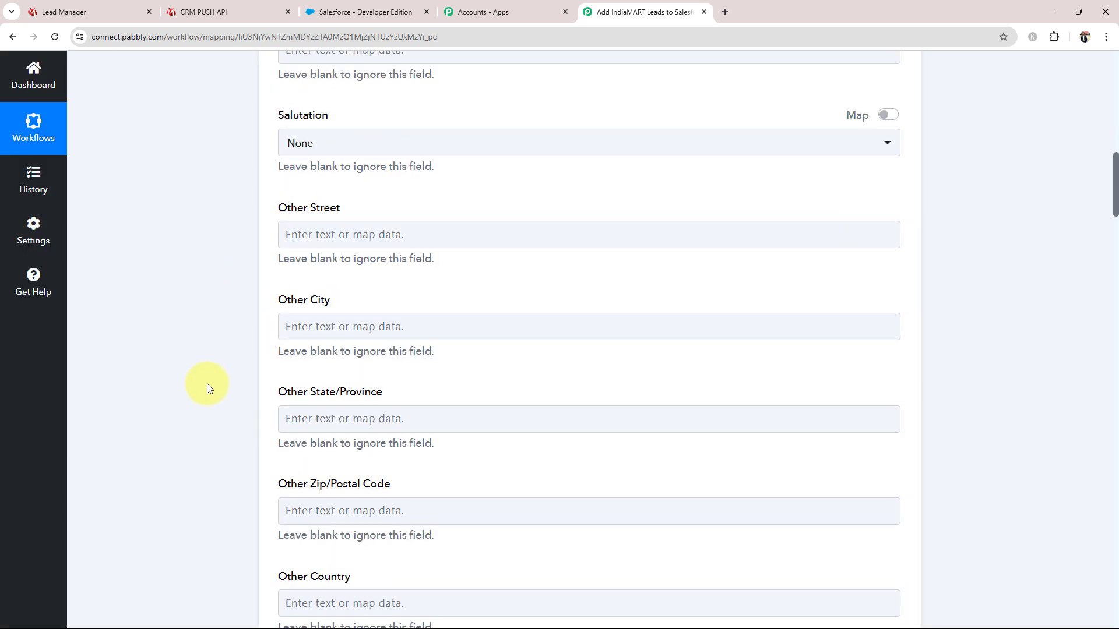
{"action": "scroll", "coordinate": [208, 383], "scroll_direction": "up", "scroll_amount": 4}
{"action": "scroll", "coordinate": [208, 383], "scroll_direction": "up", "scroll_amount": 1}
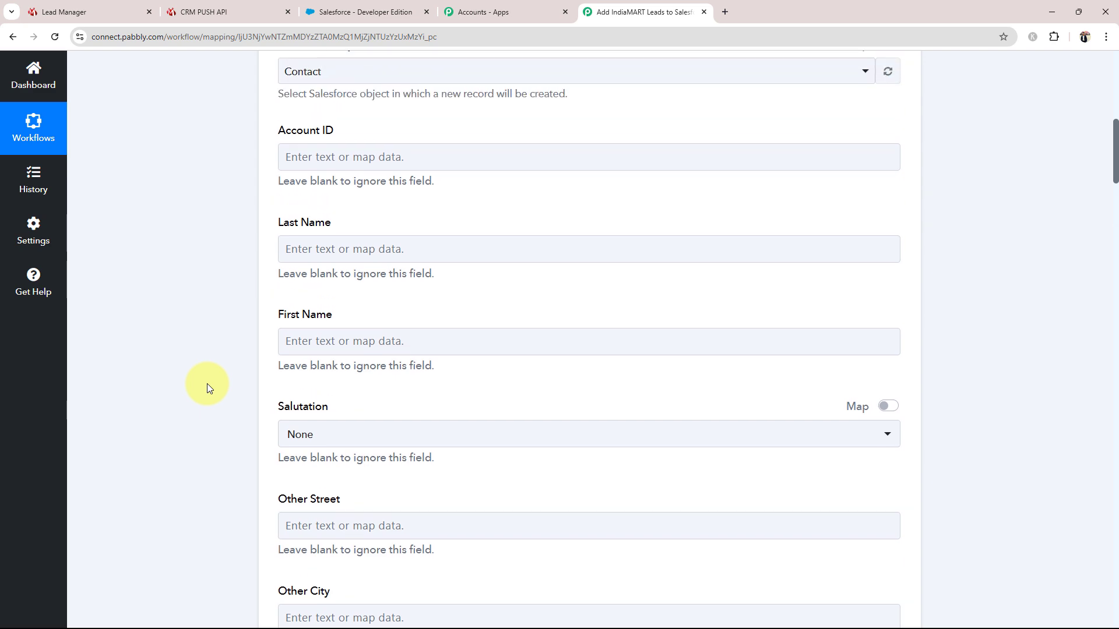
{"action": "scroll", "coordinate": [245, 312], "scroll_direction": "down", "scroll_amount": 3}
{"action": "scroll", "coordinate": [243, 313], "scroll_direction": "up", "scroll_amount": 5}
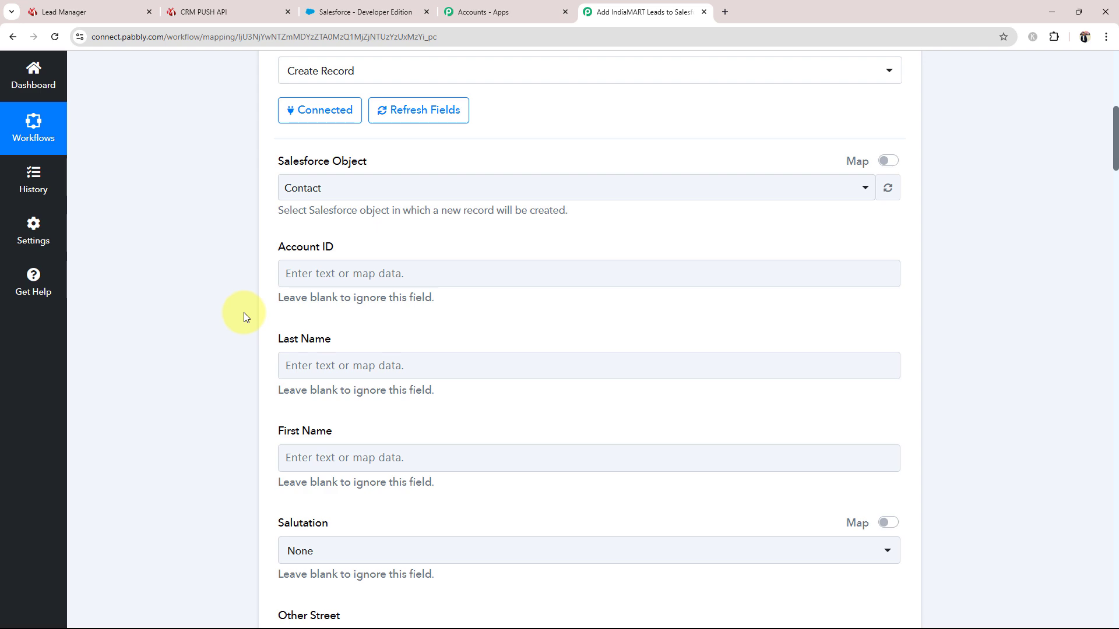
{"action": "scroll", "coordinate": [202, 385], "scroll_direction": "down", "scroll_amount": 6}
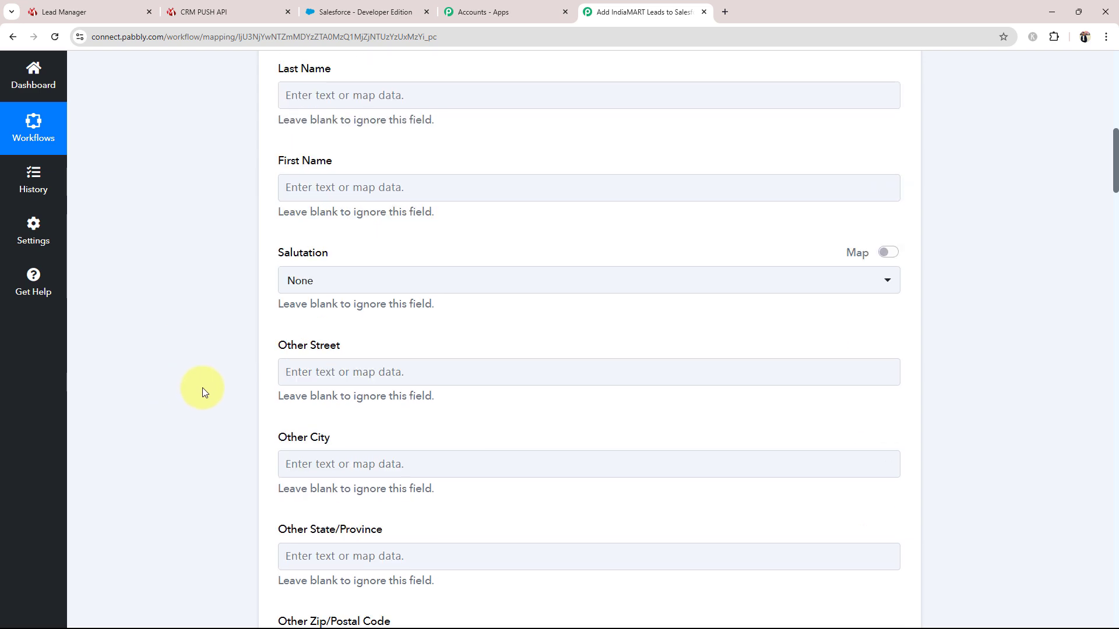
{"action": "scroll", "coordinate": [201, 383], "scroll_direction": "up", "scroll_amount": 4}
{"action": "scroll", "coordinate": [202, 384], "scroll_direction": "down", "scroll_amount": 1}
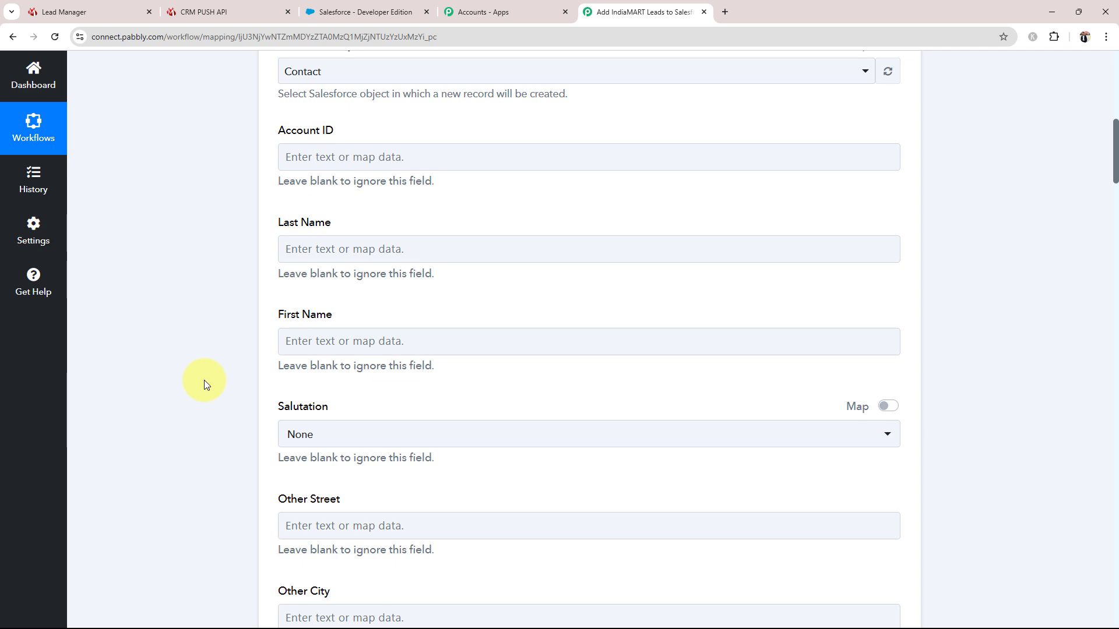
{"action": "scroll", "coordinate": [204, 380], "scroll_direction": "up", "scroll_amount": 10}
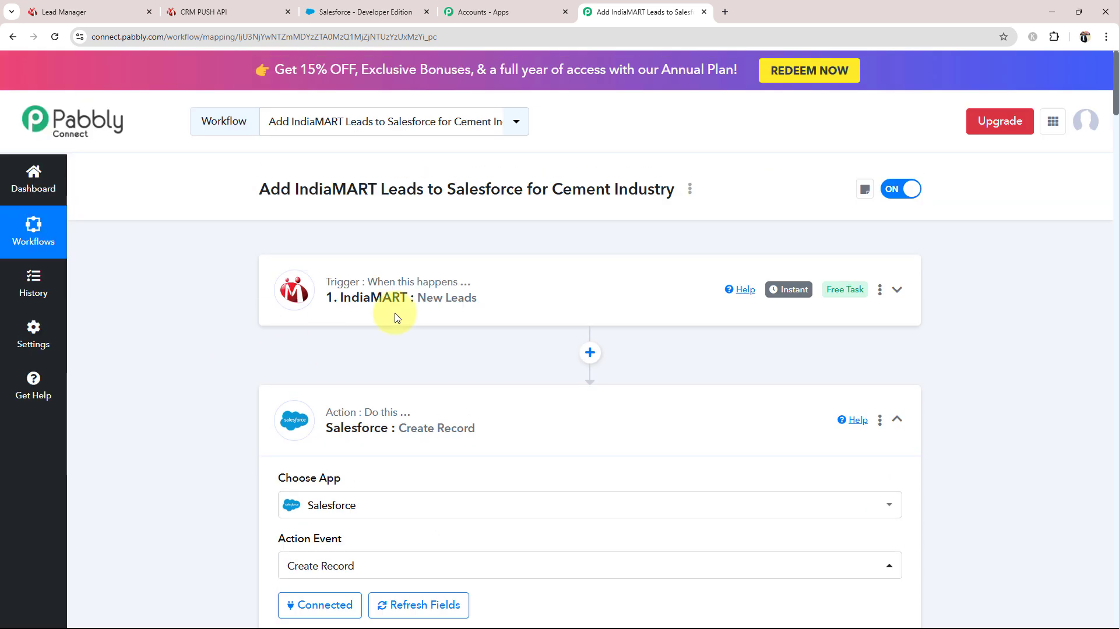
{"action": "scroll", "coordinate": [236, 425], "scroll_direction": "down", "scroll_amount": 10}
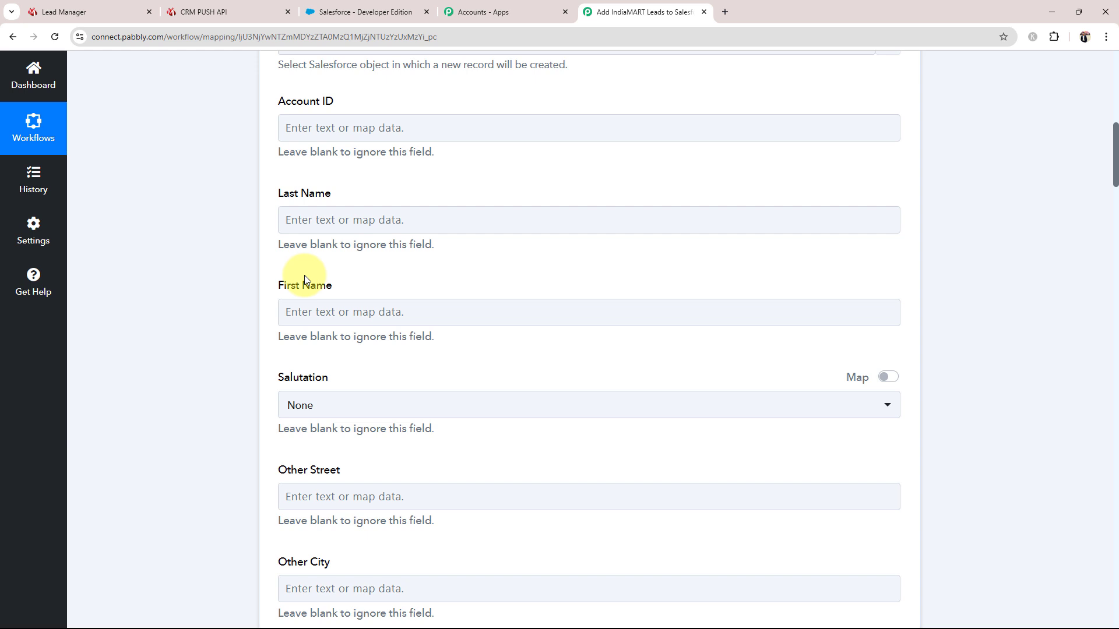
Step: Map the Last Name field to the IndiaMART RESPONSE SENDER NAME
{"action": "left_click", "coordinate": [420, 228]}
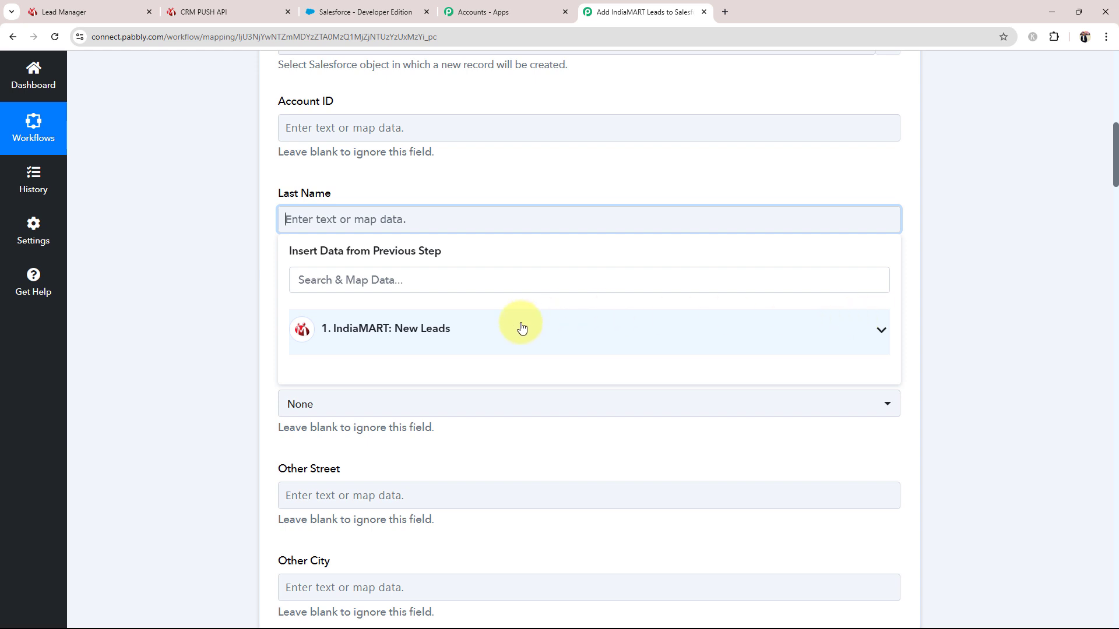
{"action": "left_click", "coordinate": [334, 291]}
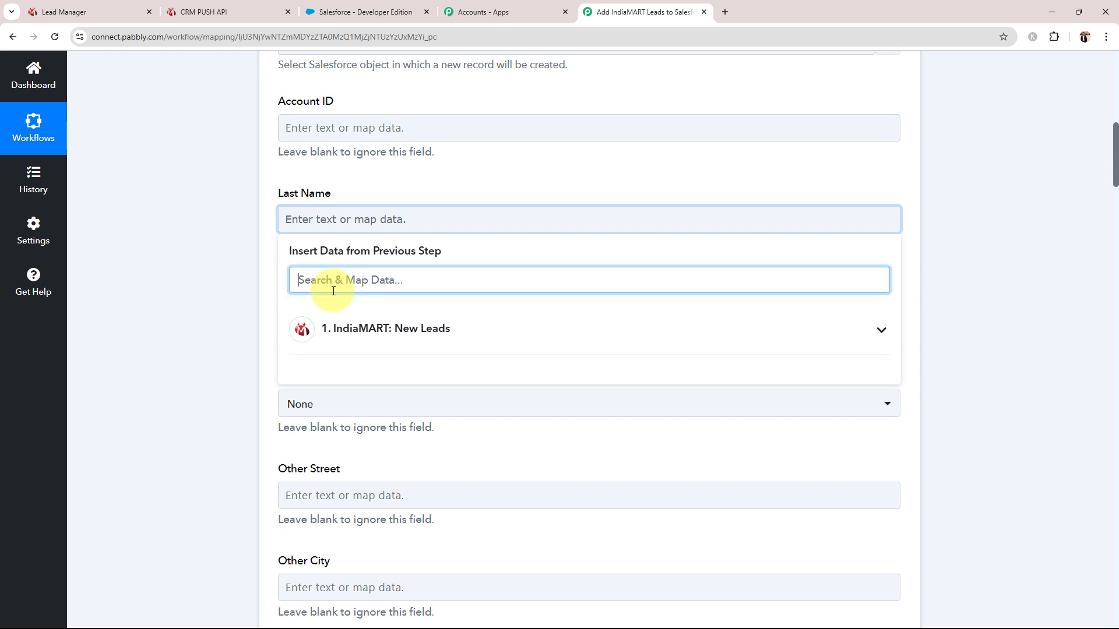
{"action": "type", "text": "name"}
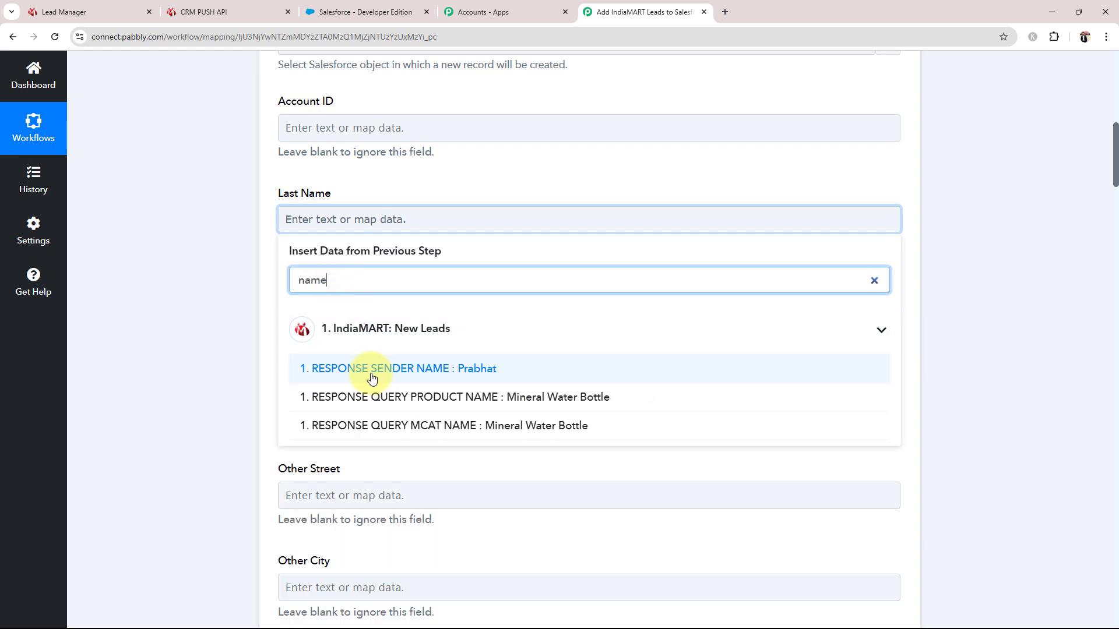
{"action": "left_click", "coordinate": [344, 368]}
{"action": "left_click", "coordinate": [218, 295]}
Step: Map the First Name field to the IndiaMART RESPONSE SENDER NAME
{"action": "left_click", "coordinate": [326, 319]}
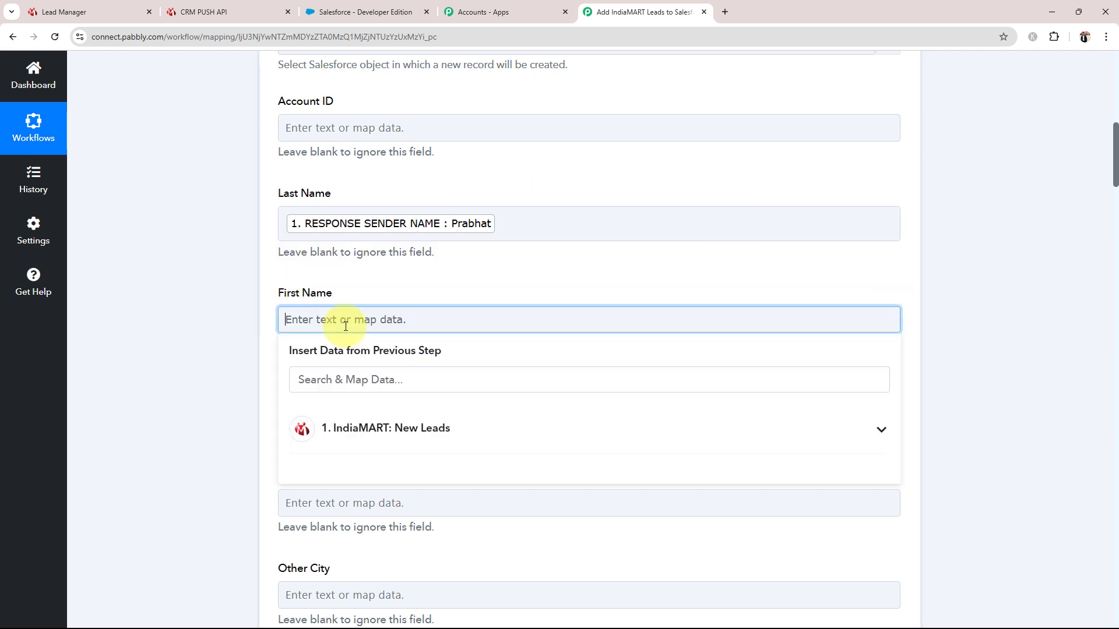
{"action": "left_click", "coordinate": [335, 376]}
{"action": "type", "text": "name"}
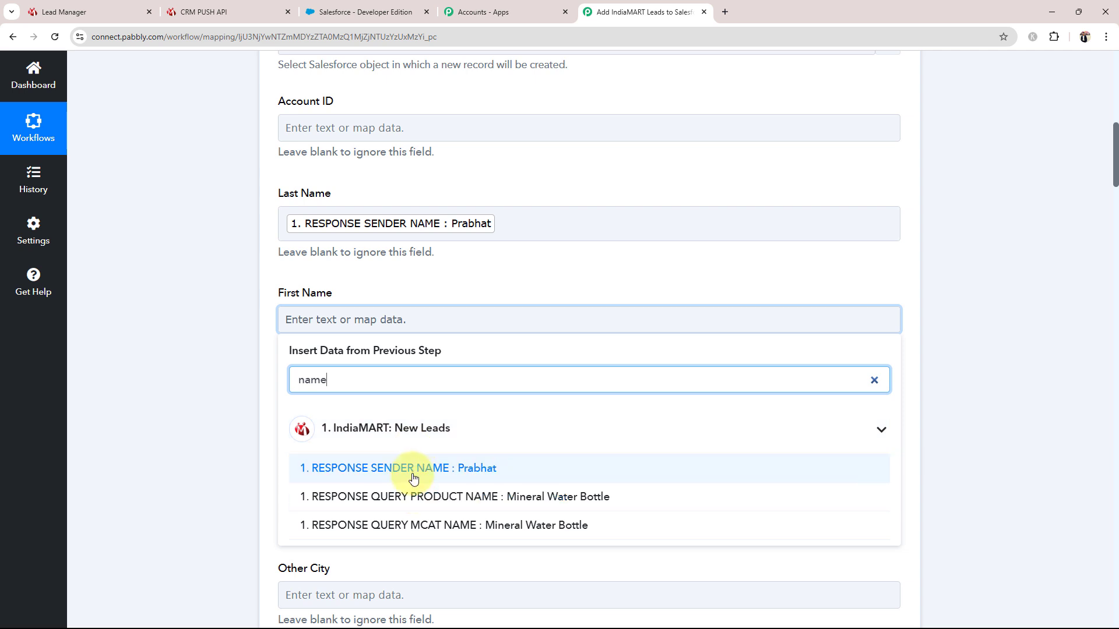
{"action": "left_click", "coordinate": [310, 470]}
{"action": "left_click", "coordinate": [197, 271]}
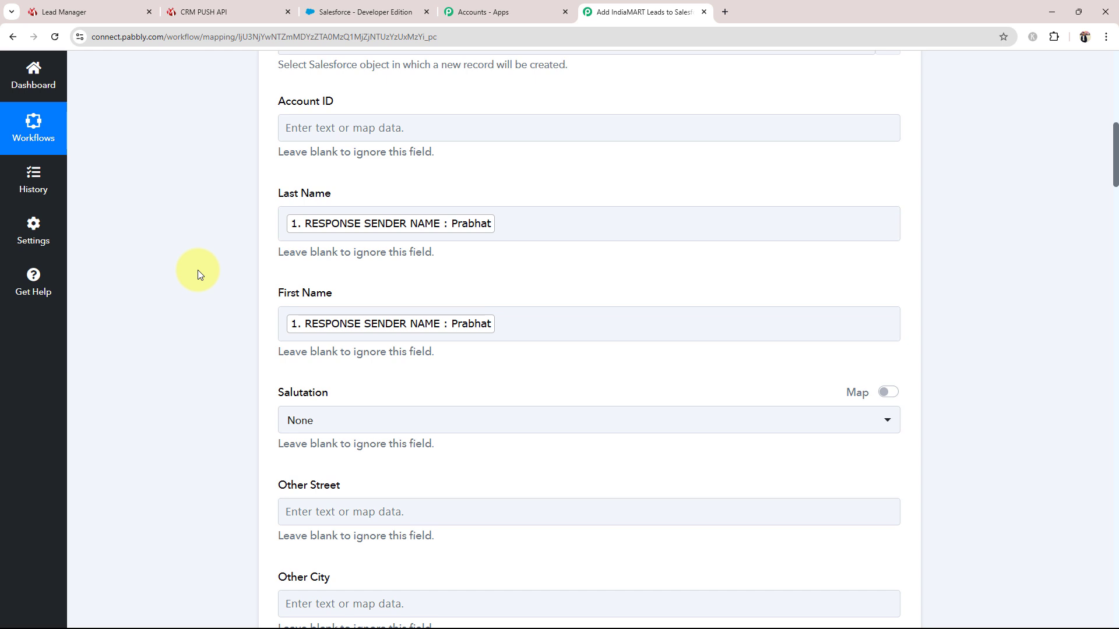
Step: Map the Other Street field to the IndiaMART RESPONSE SENDER ADDRESS
{"action": "scroll", "coordinate": [210, 277], "scroll_direction": "down", "scroll_amount": 4}
{"action": "left_click", "coordinate": [279, 282]}
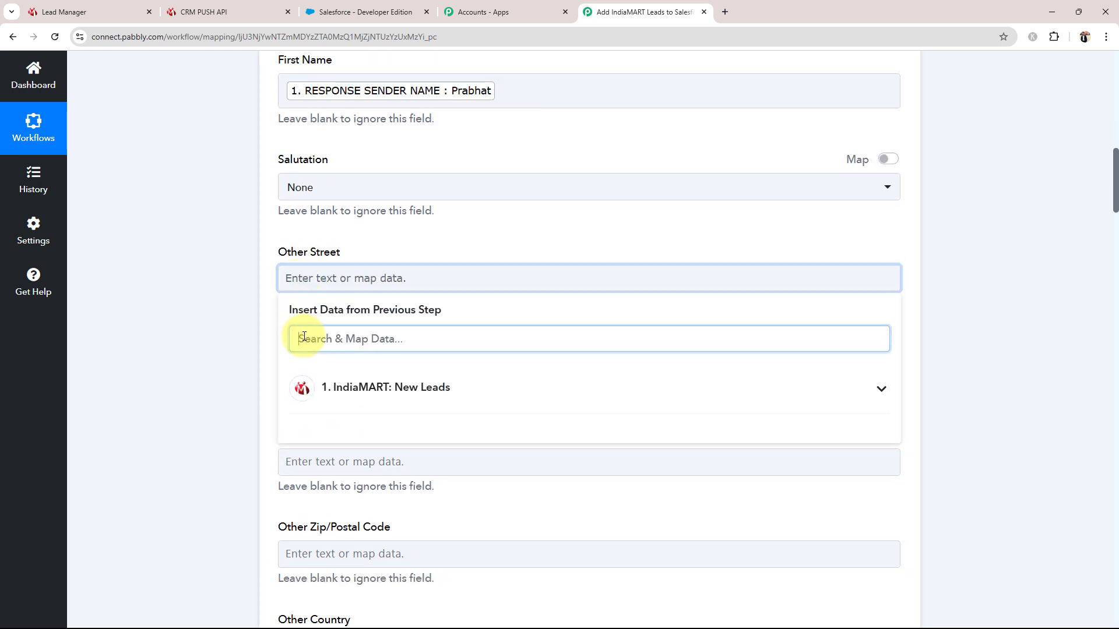
{"action": "type", "text": "add"}
{"action": "left_click", "coordinate": [352, 429]}
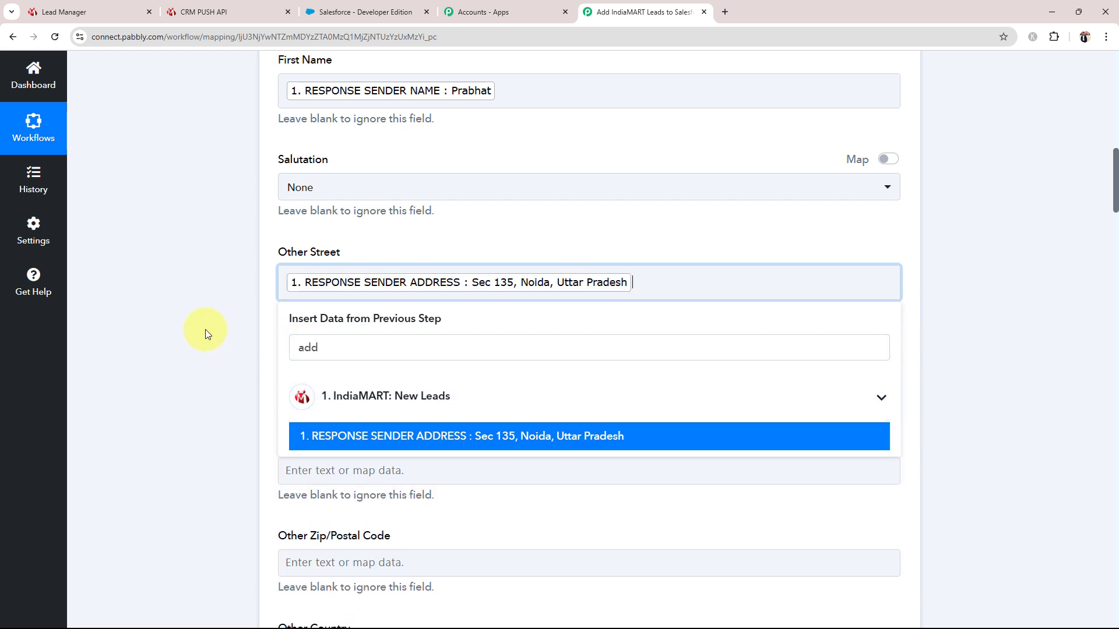
Step: Map the Other City field to the IndiaMART RESPONSE SENDER CITY
{"action": "scroll", "coordinate": [210, 340], "scroll_direction": "down", "scroll_amount": 3}
{"action": "left_click", "coordinate": [345, 205]}
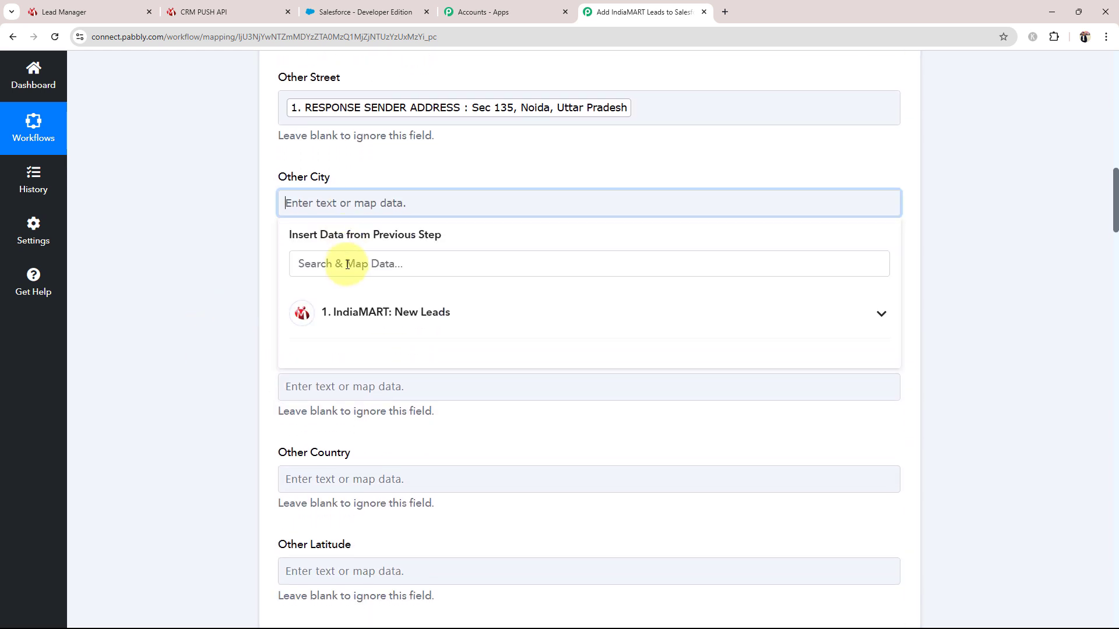
{"action": "left_click", "coordinate": [347, 265]}
{"action": "type", "text": "cit"}
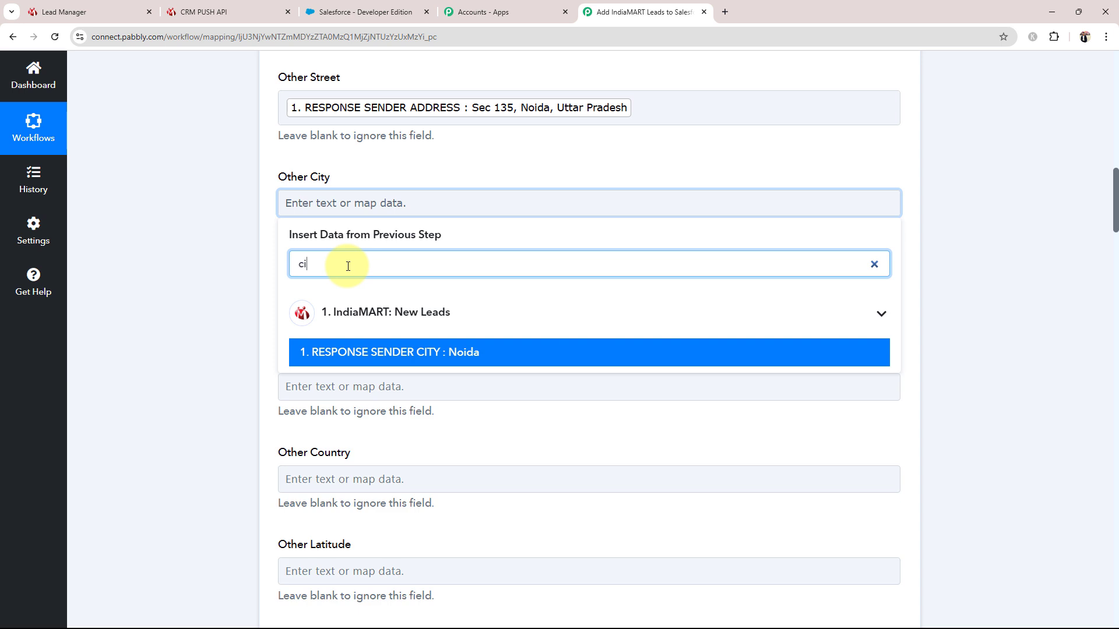
{"action": "left_click", "coordinate": [395, 330]}
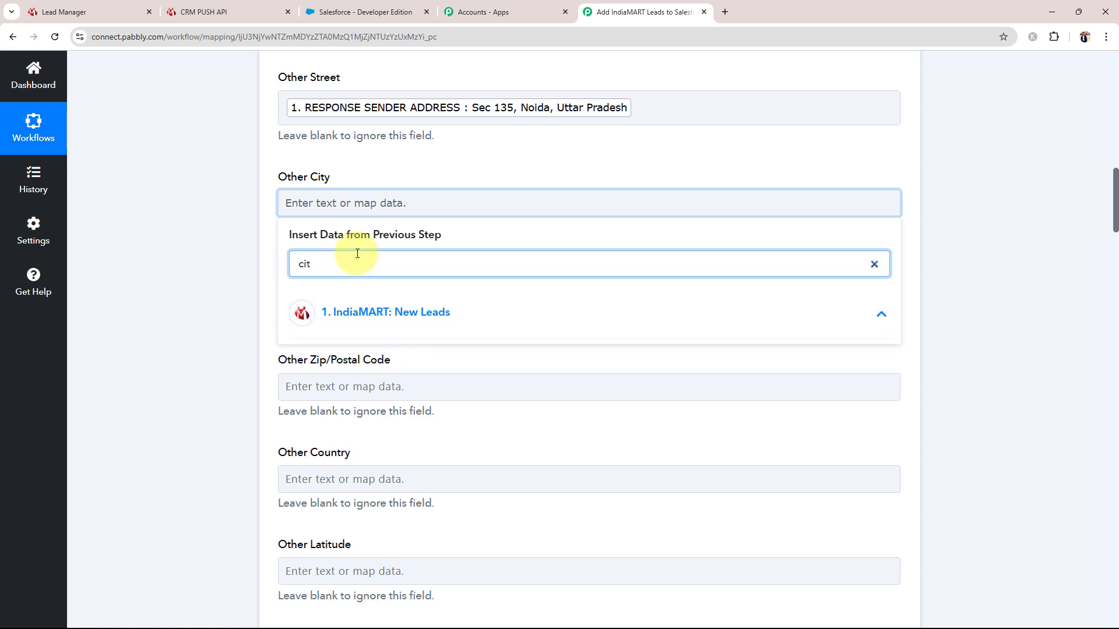
{"action": "left_click", "coordinate": [362, 309]}
{"action": "left_click", "coordinate": [383, 351]}
{"action": "left_click", "coordinate": [212, 310]}
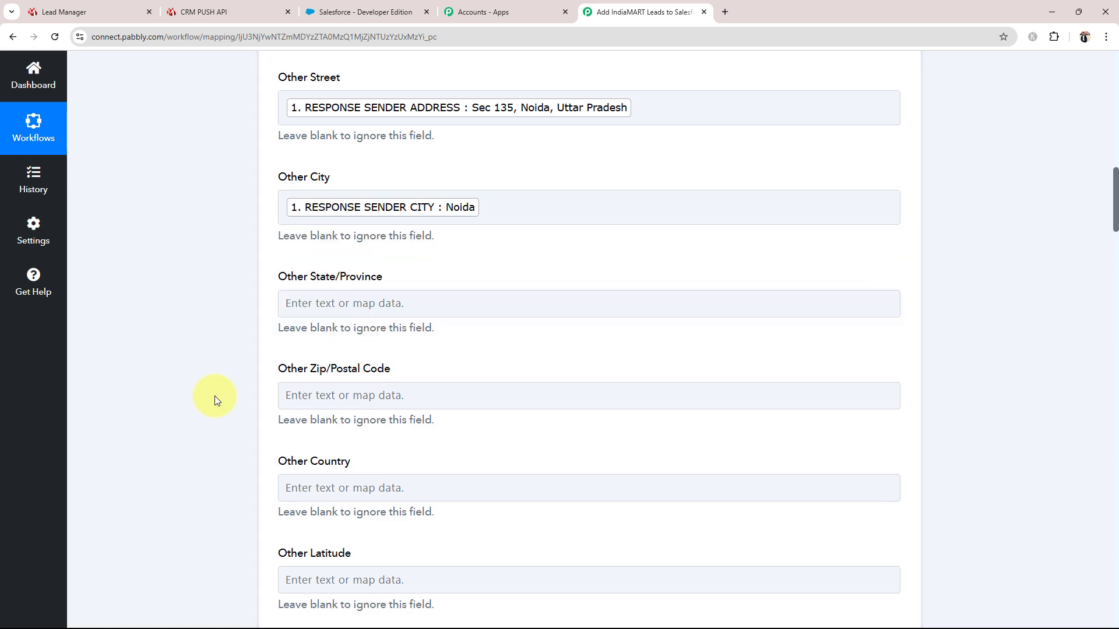
Step: Map the Other State/Province field to the IndiaMART RESPONSE SENDER STATE, removing the wrongly inserted STATUS value
{"action": "scroll", "coordinate": [217, 398], "scroll_direction": "down", "scroll_amount": 2}
{"action": "left_click", "coordinate": [311, 186]}
{"action": "left_click", "coordinate": [317, 246]}
{"action": "type", "text": "sta"}
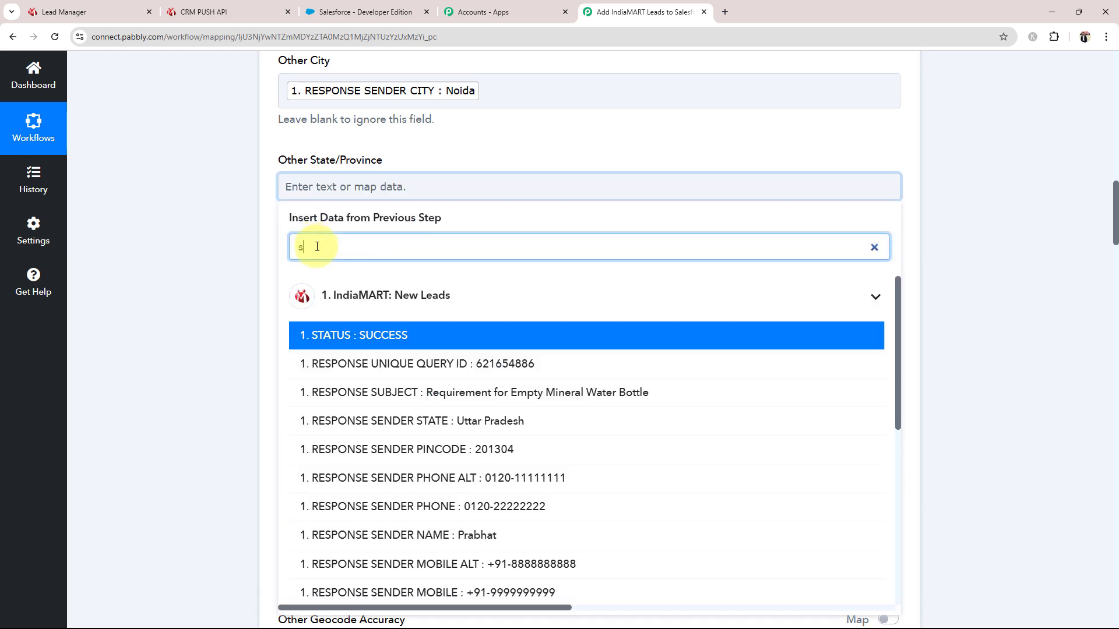
{"action": "left_click", "coordinate": [377, 335]}
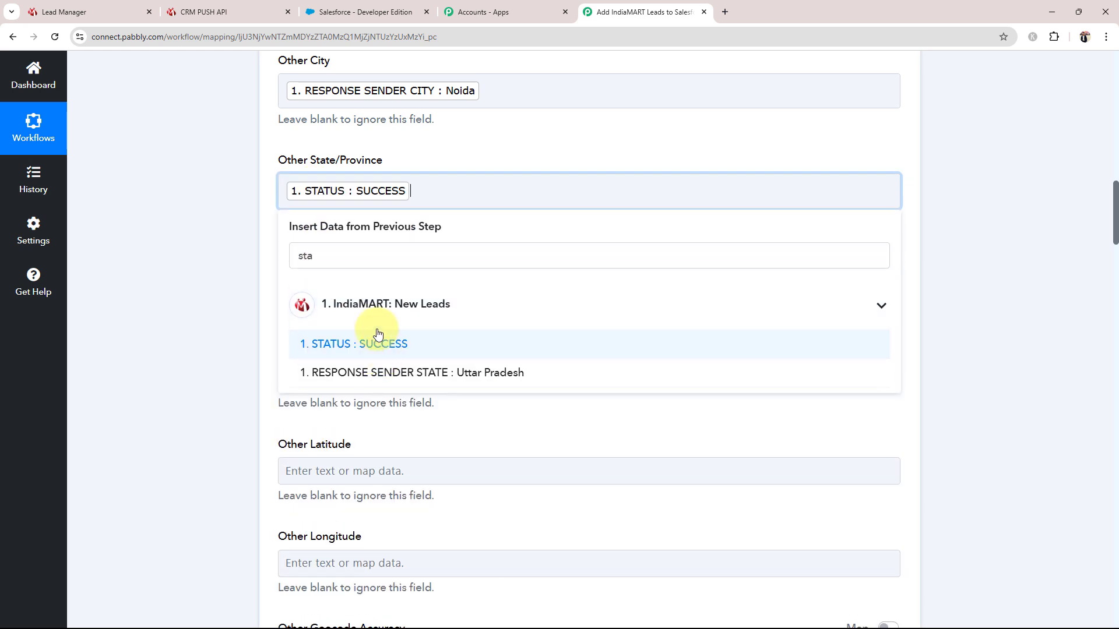
{"action": "left_click", "coordinate": [370, 371]}
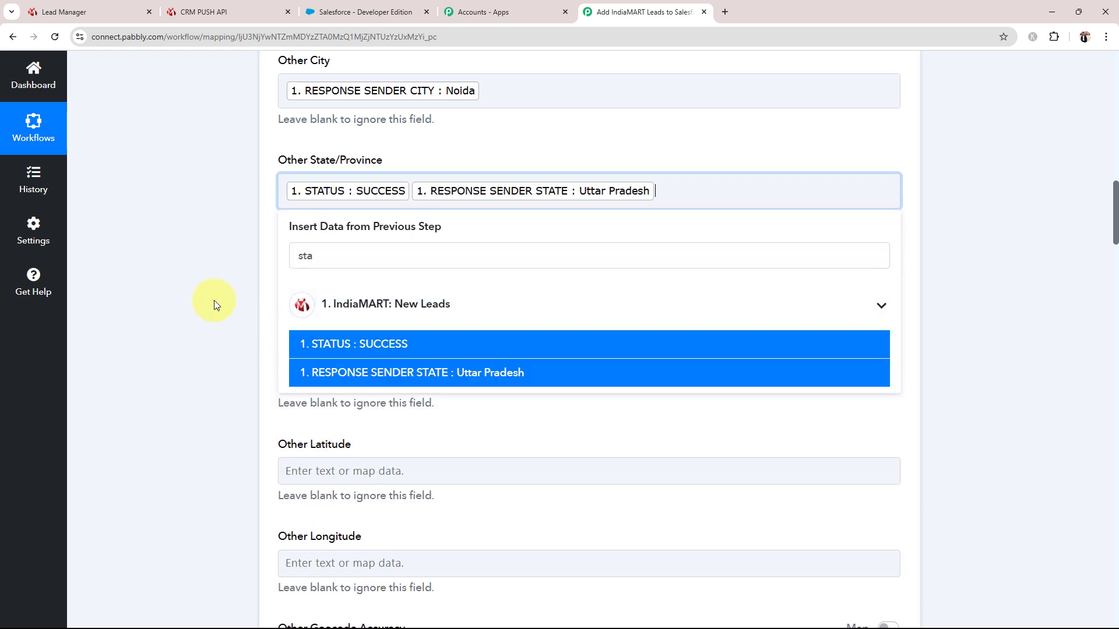
{"action": "left_click", "coordinate": [411, 192]}
{"action": "key", "text": "BackSpace"}
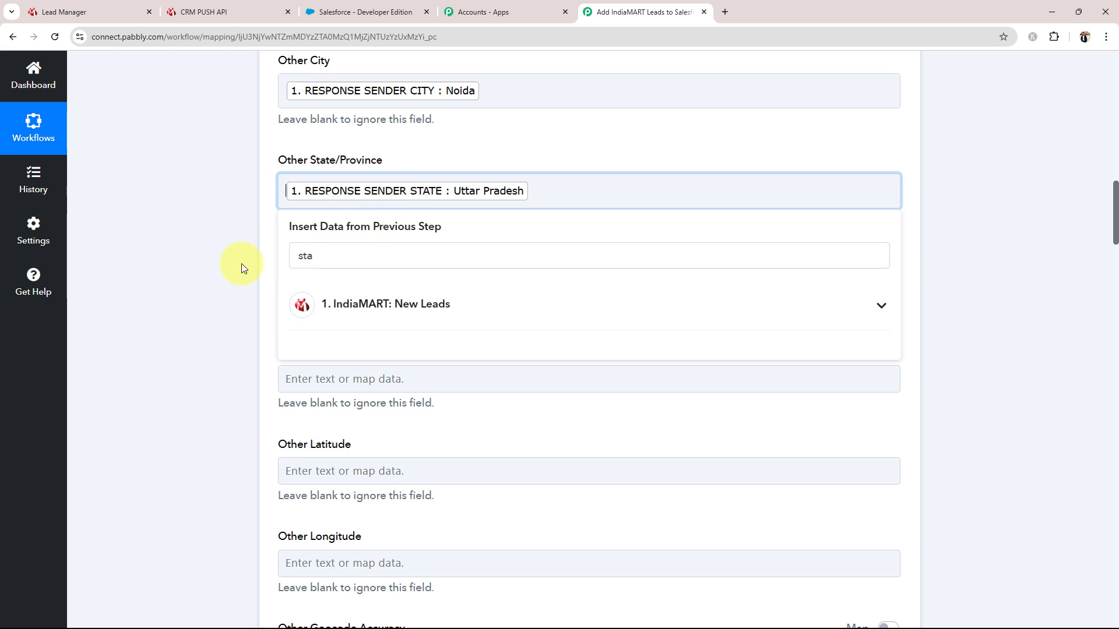
{"action": "left_click", "coordinate": [537, 269]}
Step: Map the Other Zip/Postal Code field to the IndiaMART RESPONSE SENDER PINCODE
{"action": "scroll", "coordinate": [203, 315], "scroll_direction": "down", "scroll_amount": 3}
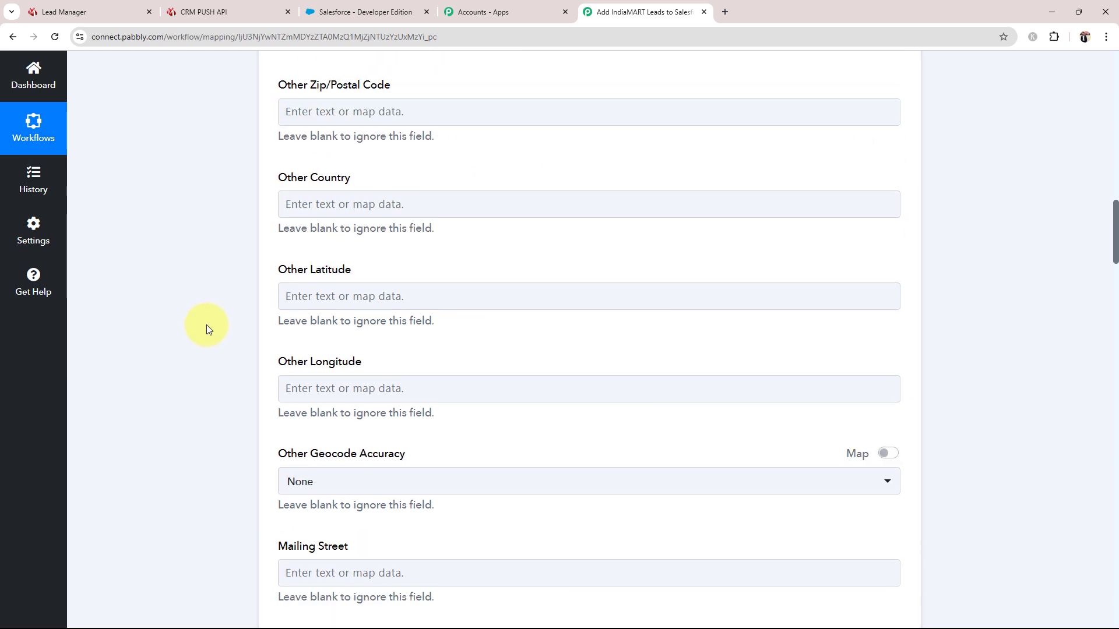
{"action": "left_click", "coordinate": [344, 112]}
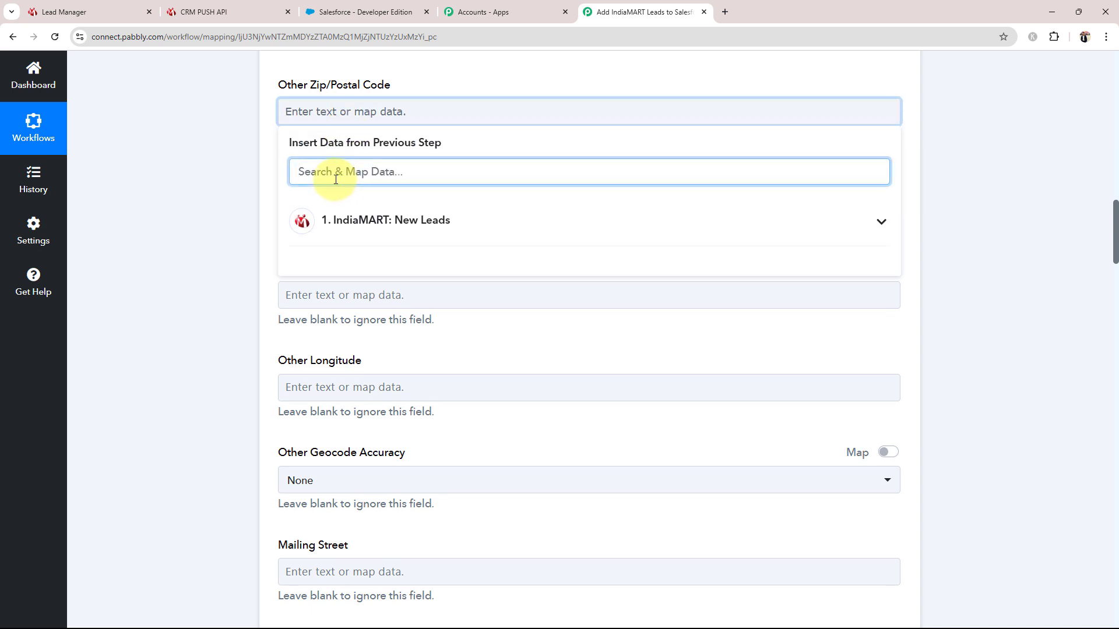
{"action": "type", "text": "pi"}
{"action": "left_click", "coordinate": [447, 260]}
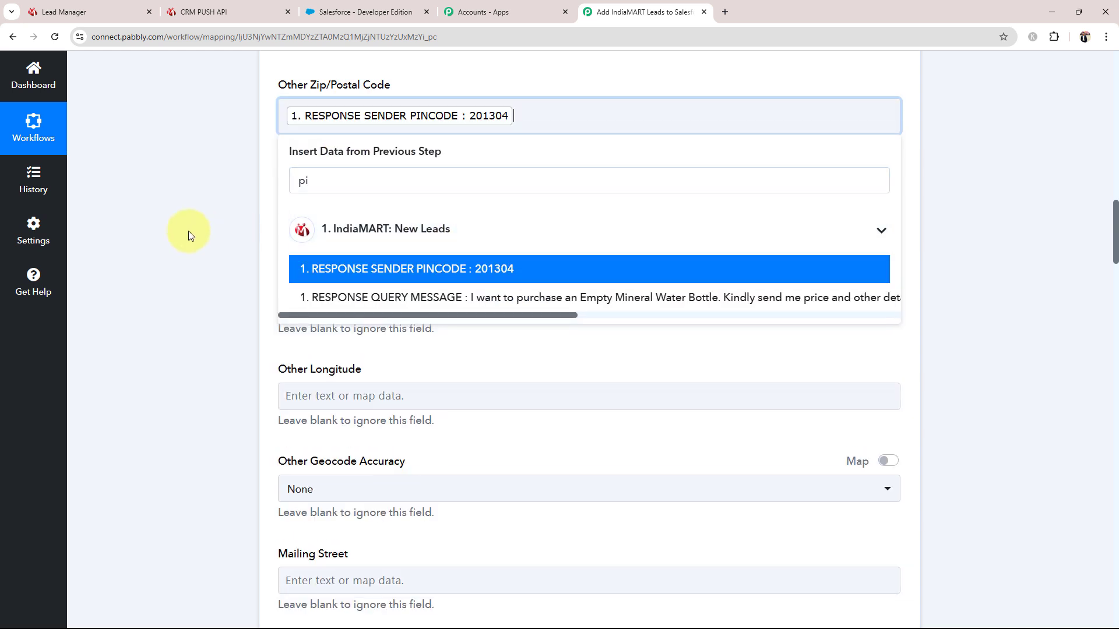
{"action": "left_click", "coordinate": [188, 231]}
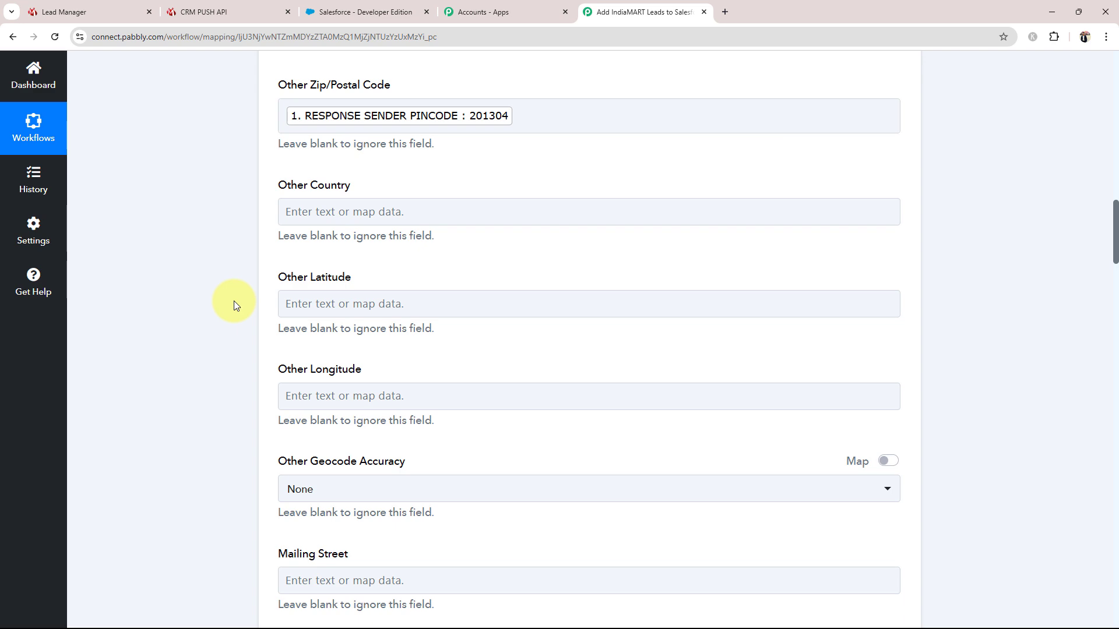
Step: Map the Business Phone field to the IndiaMART RESPONSE SENDER PHONE
{"action": "scroll", "coordinate": [236, 309], "scroll_direction": "down", "scroll_amount": 8}
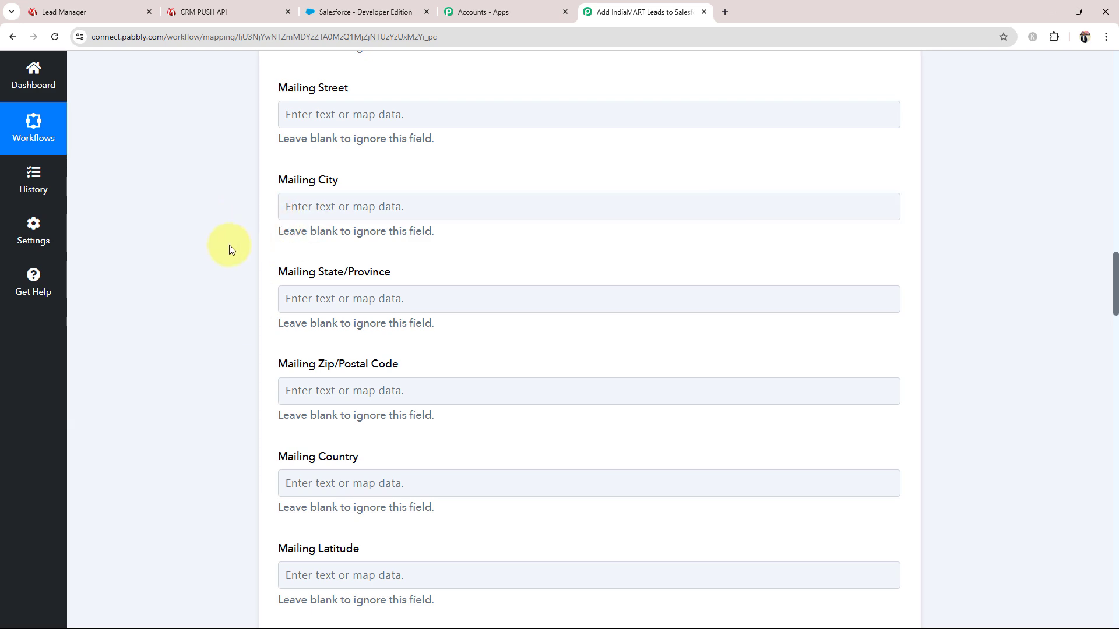
{"action": "scroll", "coordinate": [250, 289], "scroll_direction": "down", "scroll_amount": 3}
{"action": "scroll", "coordinate": [250, 289], "scroll_direction": "down", "scroll_amount": 4}
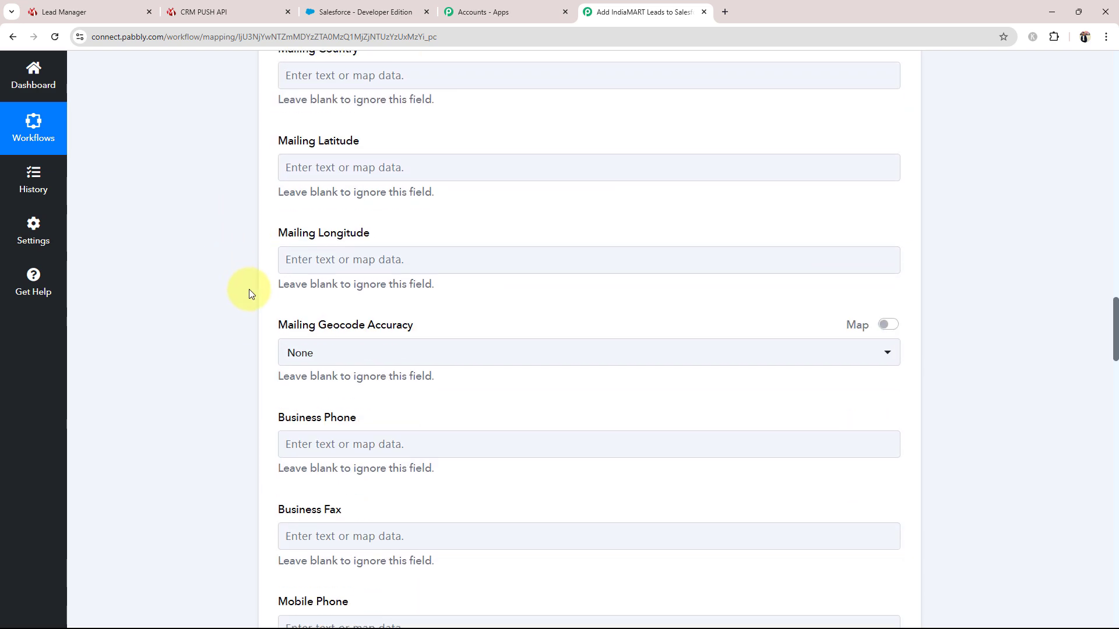
{"action": "scroll", "coordinate": [249, 291], "scroll_direction": "down", "scroll_amount": 3}
{"action": "left_click", "coordinate": [310, 269]}
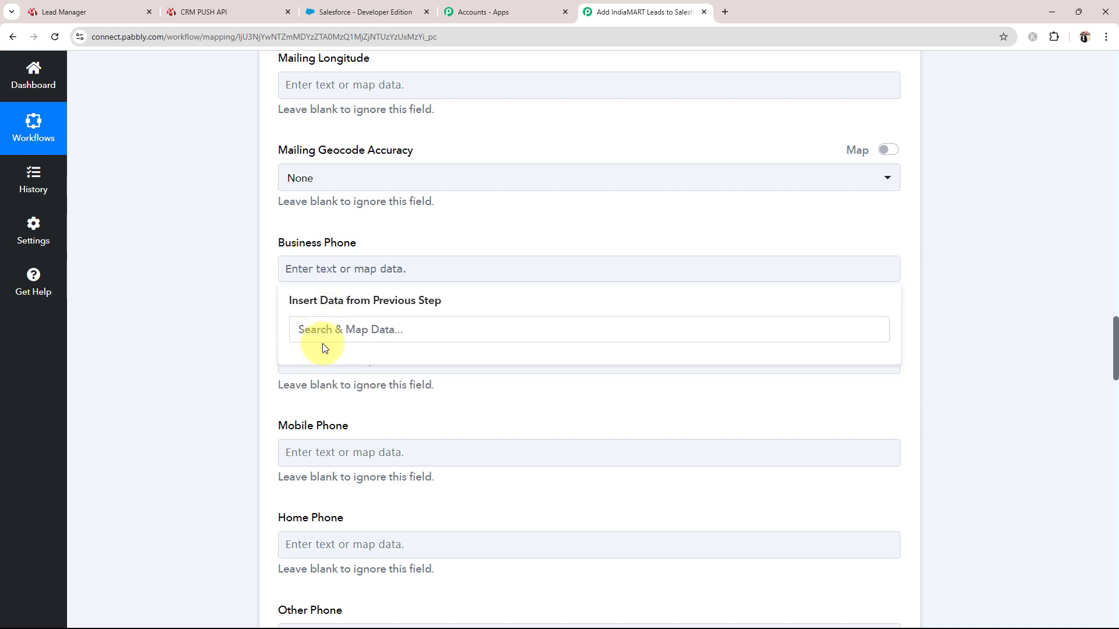
{"action": "left_click", "coordinate": [310, 280]}
{"action": "left_click", "coordinate": [326, 335]}
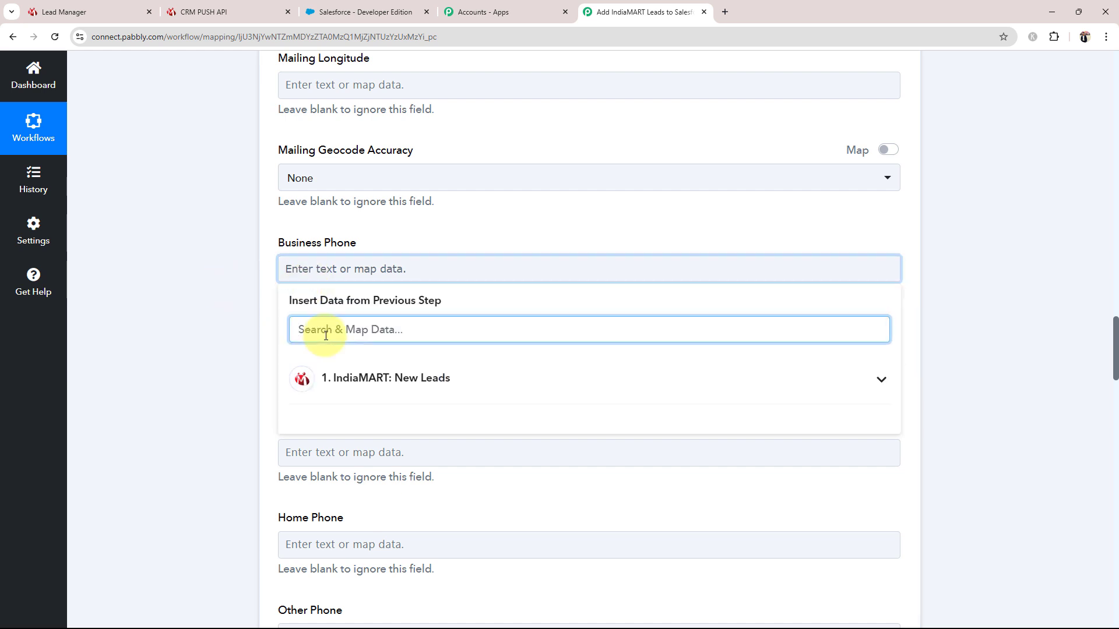
{"action": "type", "text": "ph"}
{"action": "left_click", "coordinate": [369, 453]}
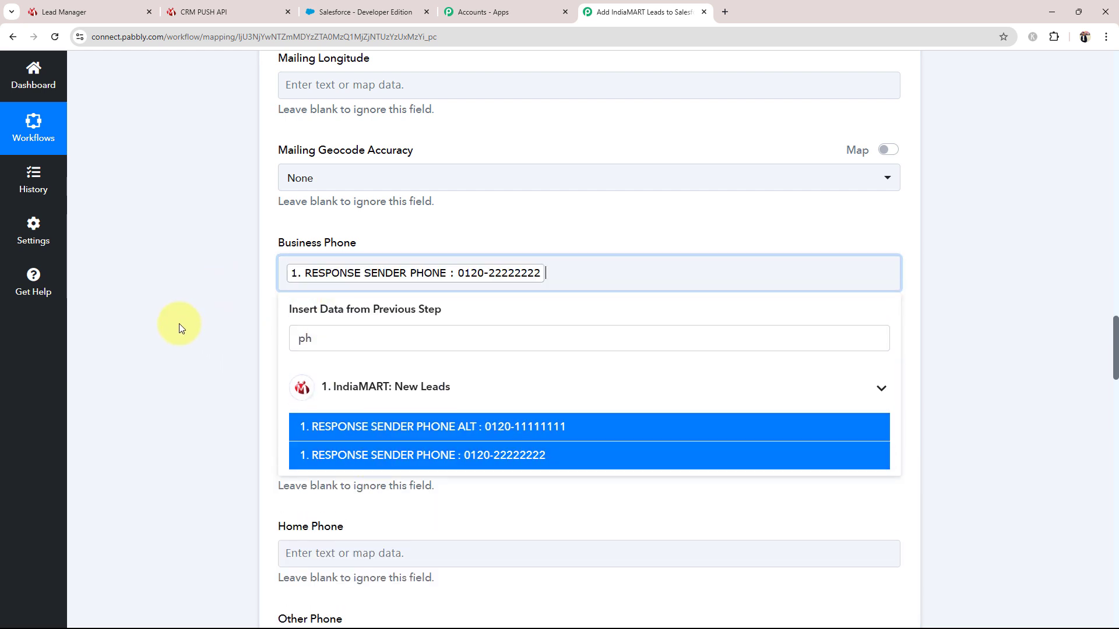
{"action": "left_click", "coordinate": [179, 324]}
Step: Map the Mobile Phone field to the IndiaMART RESPONSE SENDER MOBILE
{"action": "scroll", "coordinate": [248, 342], "scroll_direction": "down", "scroll_amount": 2}
{"action": "left_click", "coordinate": [330, 350]}
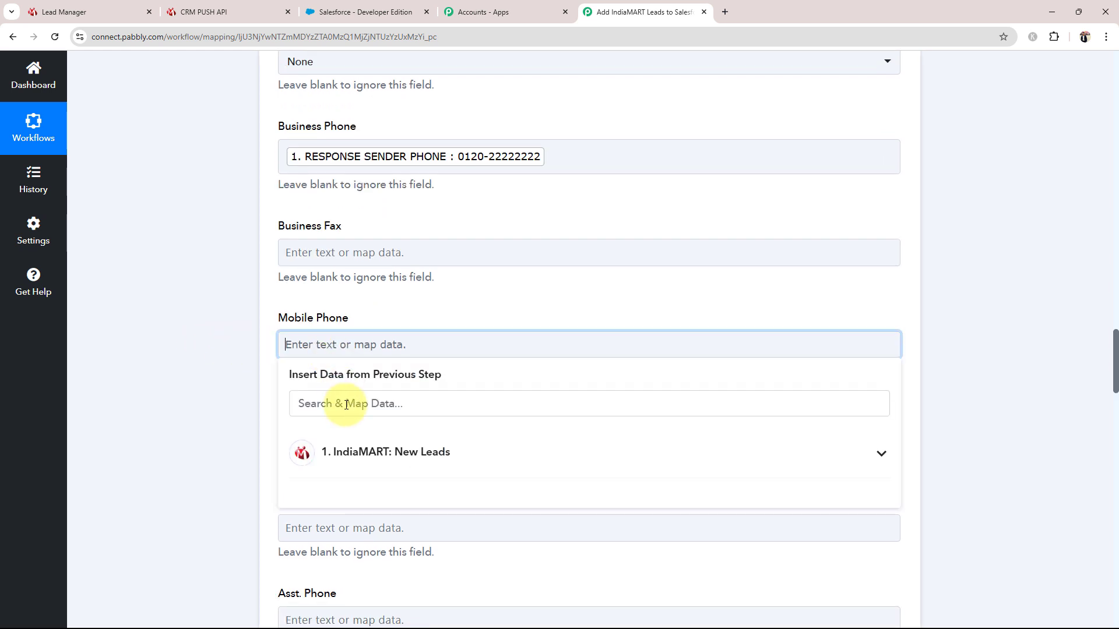
{"action": "left_click", "coordinate": [346, 404]}
{"action": "type", "text": "mo"}
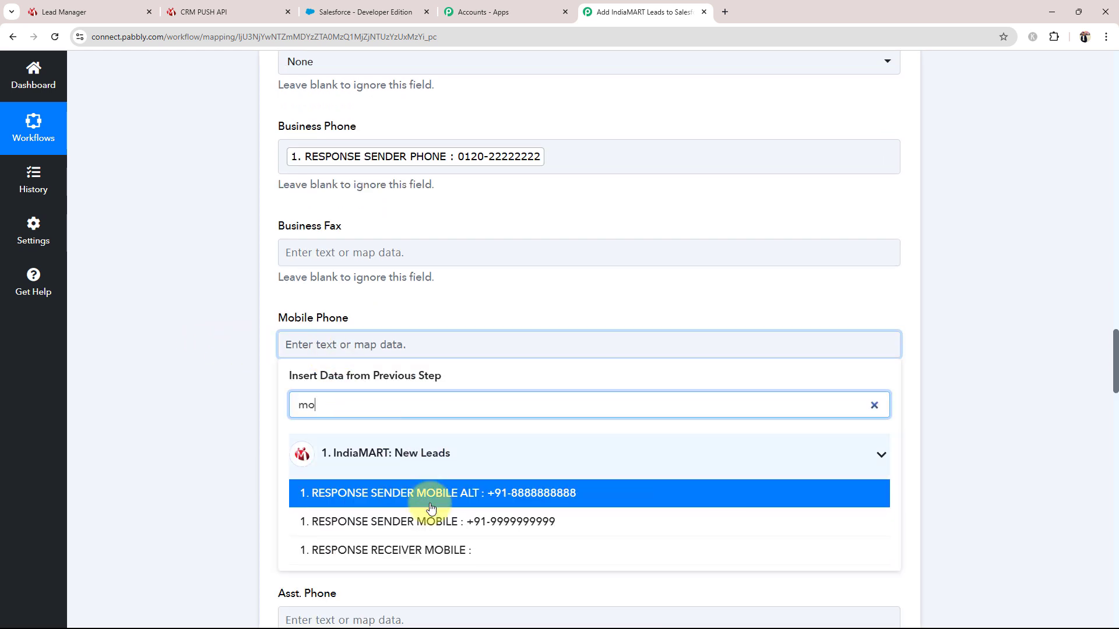
{"action": "left_click", "coordinate": [439, 522]}
{"action": "left_click", "coordinate": [236, 389]}
Step: Map the Email field to the IndiaMART RESPONSE SENDER EMAIL
{"action": "scroll", "coordinate": [235, 389], "scroll_direction": "down", "scroll_amount": 2}
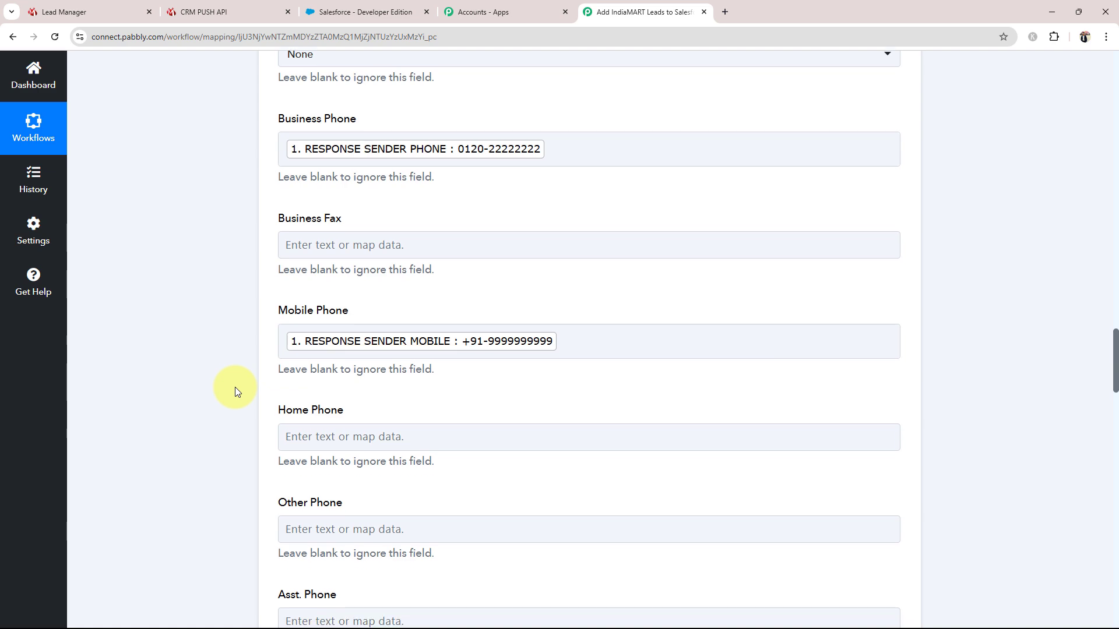
{"action": "scroll", "coordinate": [235, 389], "scroll_direction": "down", "scroll_amount": 2}
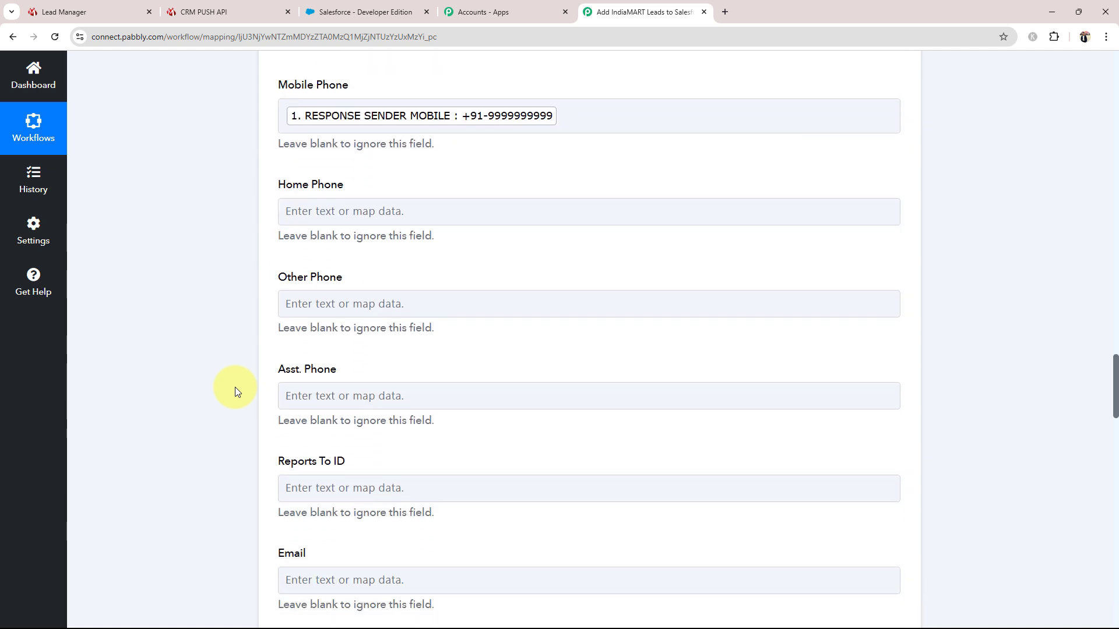
{"action": "scroll", "coordinate": [236, 390], "scroll_direction": "down", "scroll_amount": 2}
{"action": "scroll", "coordinate": [236, 390], "scroll_direction": "down", "scroll_amount": 3}
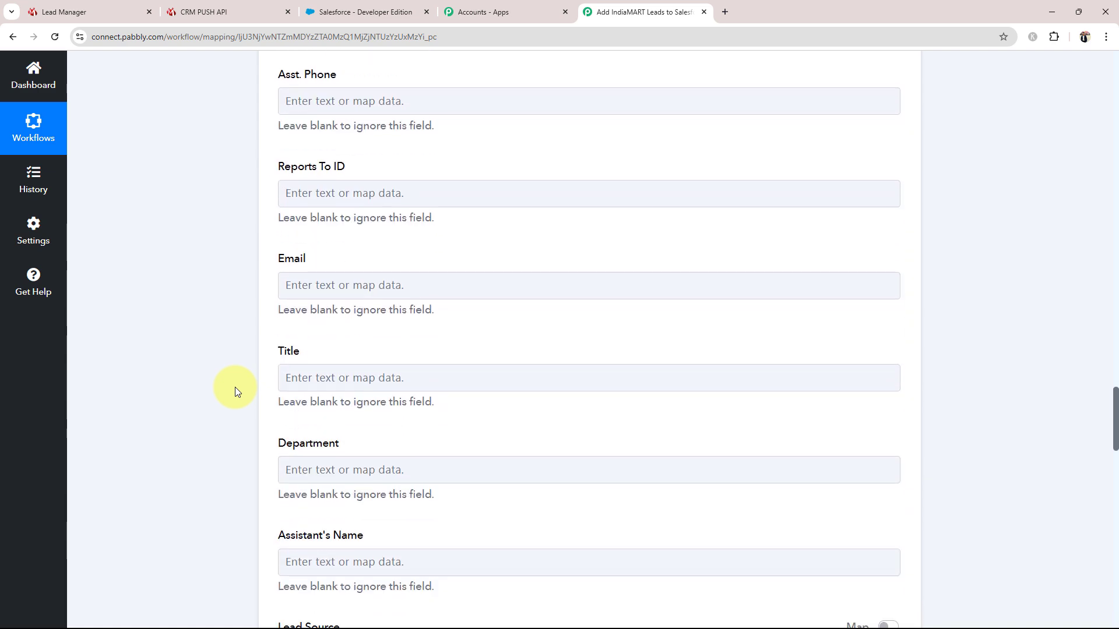
{"action": "scroll", "coordinate": [235, 390], "scroll_direction": "down", "scroll_amount": 1}
{"action": "left_click", "coordinate": [363, 233]}
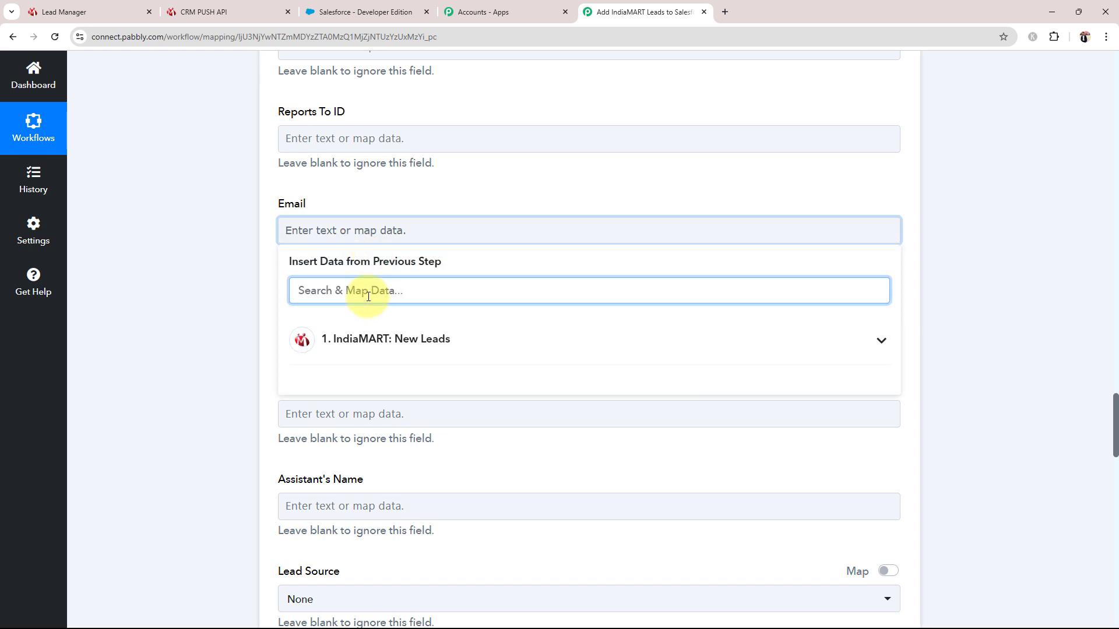
{"action": "type", "text": "@"}
{"action": "left_click", "coordinate": [378, 406]}
{"action": "left_click", "coordinate": [185, 324]}
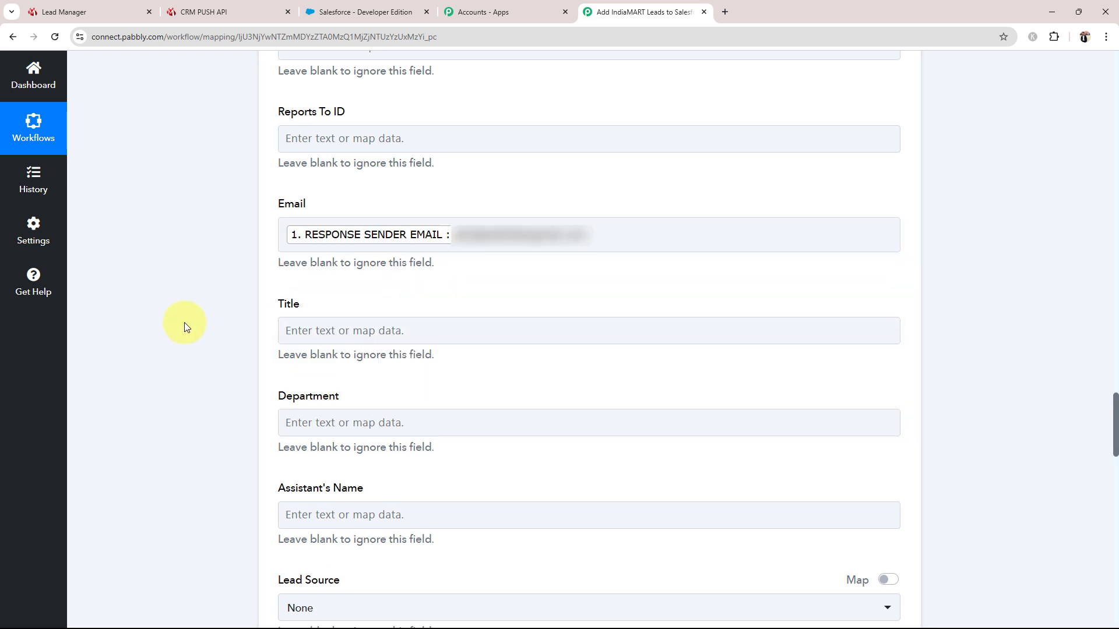
Step: Scroll through the whole Contact form to review the mapped fields
{"action": "scroll", "coordinate": [184, 326], "scroll_direction": "down", "scroll_amount": 11}
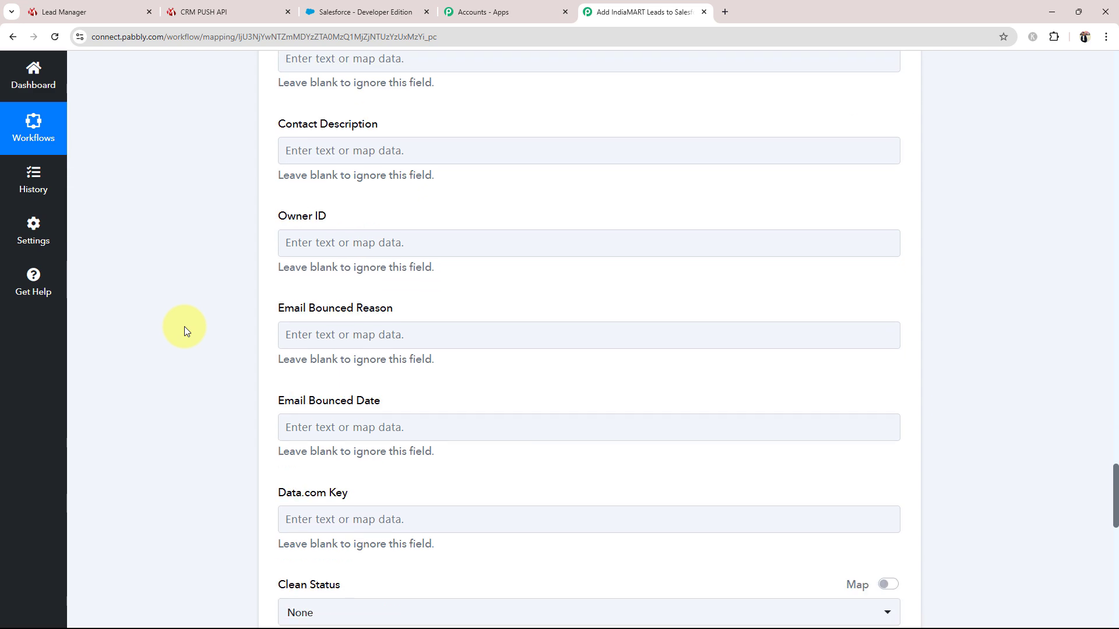
{"action": "scroll", "coordinate": [196, 374], "scroll_direction": "down", "scroll_amount": 10}
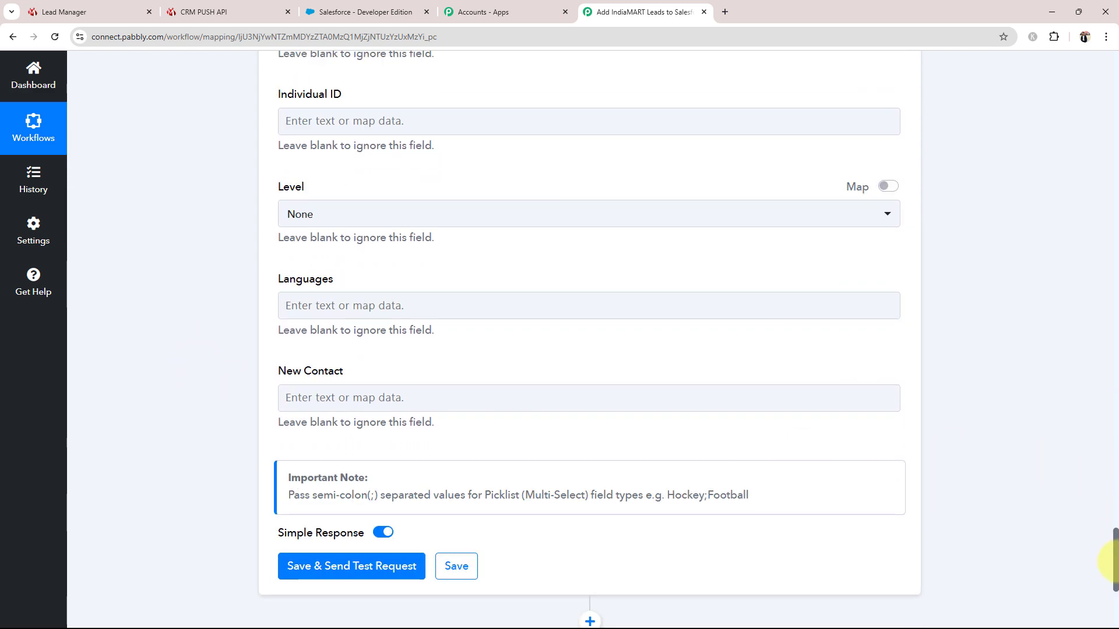
{"action": "scroll", "coordinate": [329, 492], "scroll_direction": "down", "scroll_amount": 2}
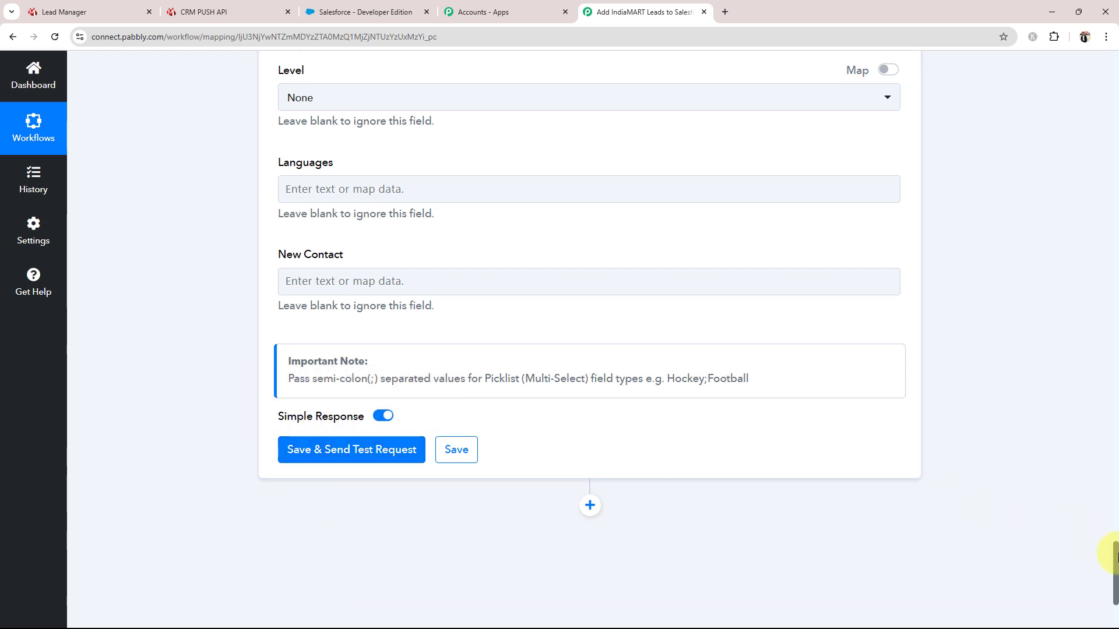
{"action": "left_click_drag", "start_coordinate": [1116, 577], "coordinate": [1116, 158]}
{"action": "scroll", "coordinate": [1113, 160], "scroll_direction": "down", "scroll_amount": 1}
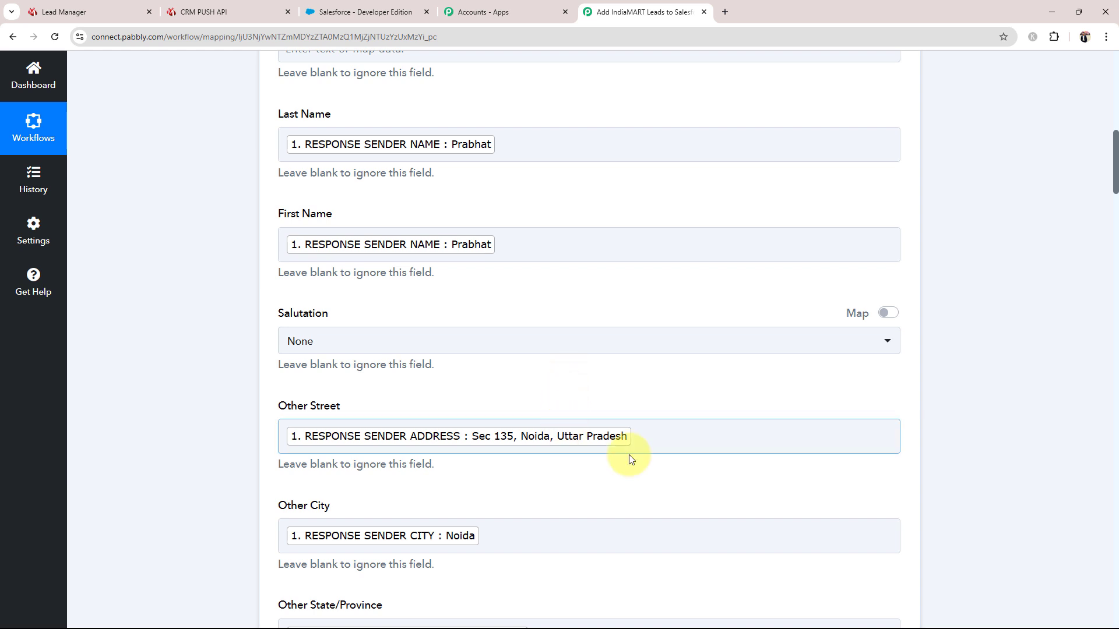
{"action": "left_click", "coordinate": [690, 437]}
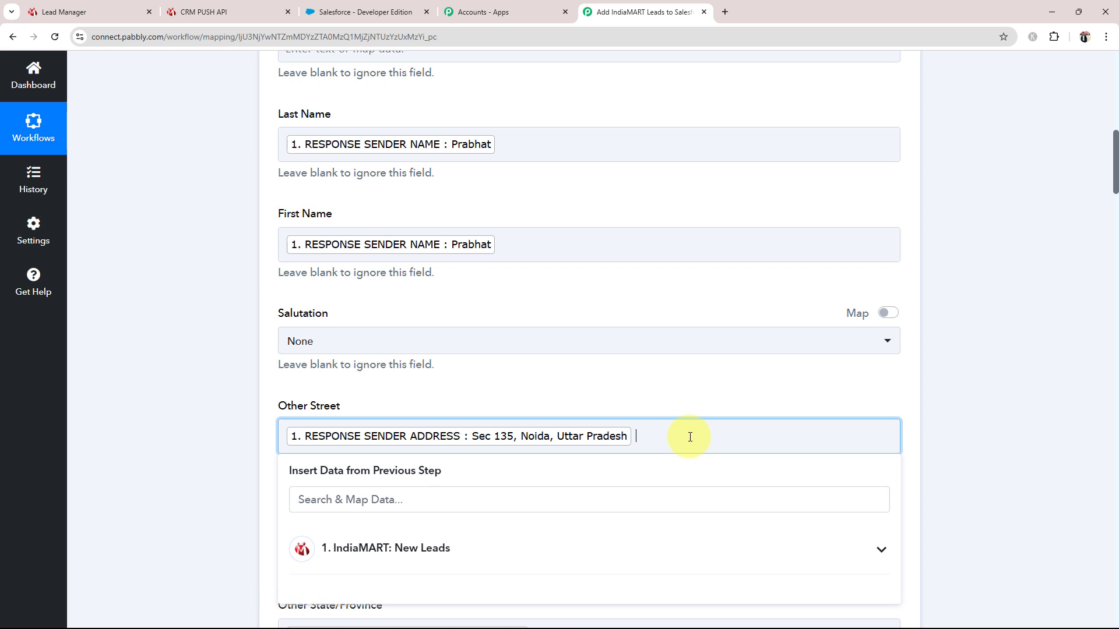
{"action": "type", "text": "utt"}
{"action": "key", "text": "BackSpace"}
{"action": "key", "text": "BackSpace"}
{"action": "key", "text": "BackSpace"}
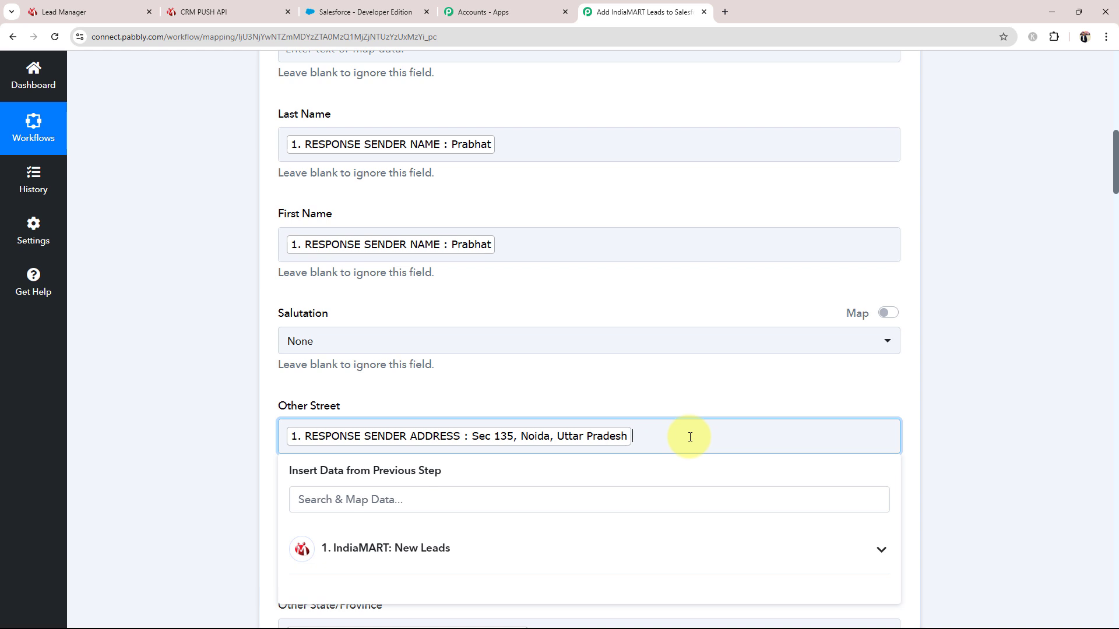
{"action": "left_click", "coordinate": [229, 442]}
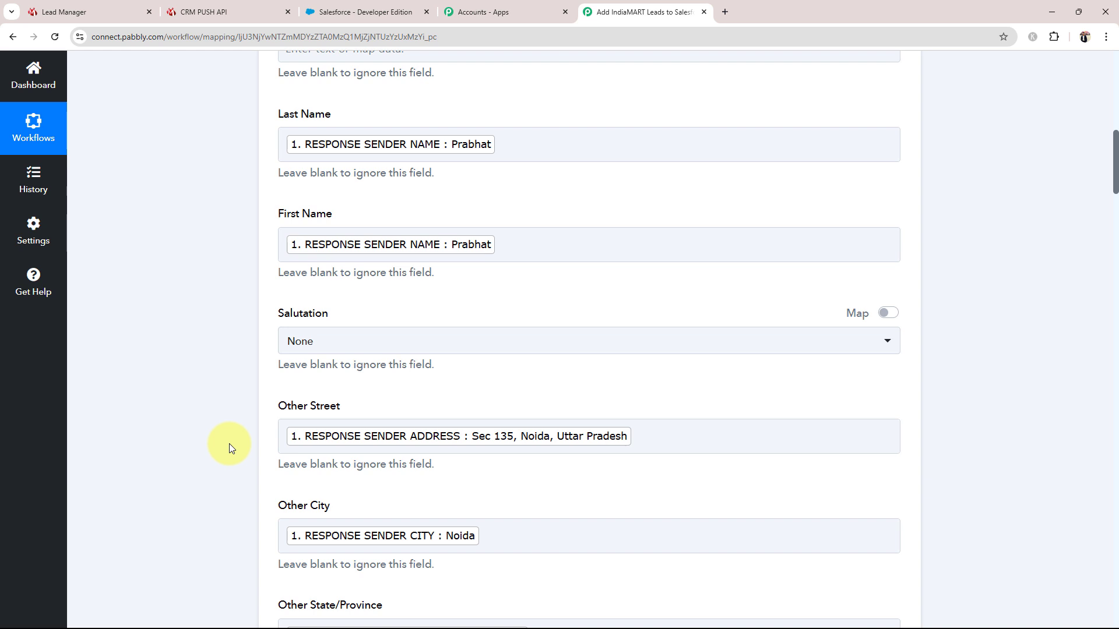
Step: Save the Salesforce action and send a test request
{"action": "scroll", "coordinate": [229, 443], "scroll_direction": "down", "scroll_amount": 2}
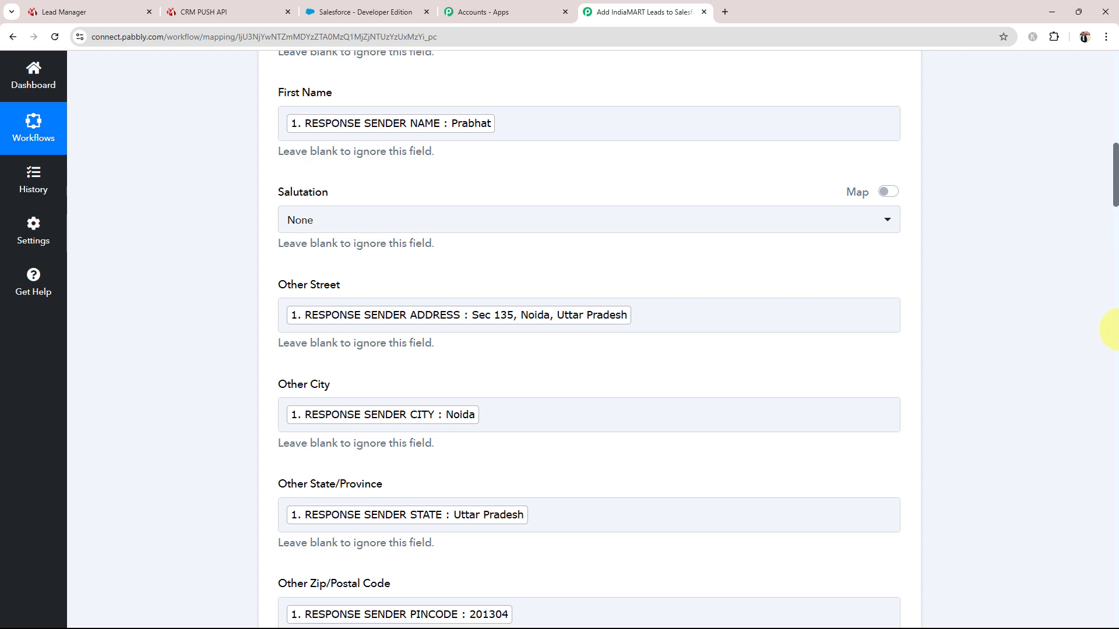
{"action": "left_click_drag", "start_coordinate": [1113, 193], "coordinate": [1113, 588]}
{"action": "left_click", "coordinate": [358, 255]}
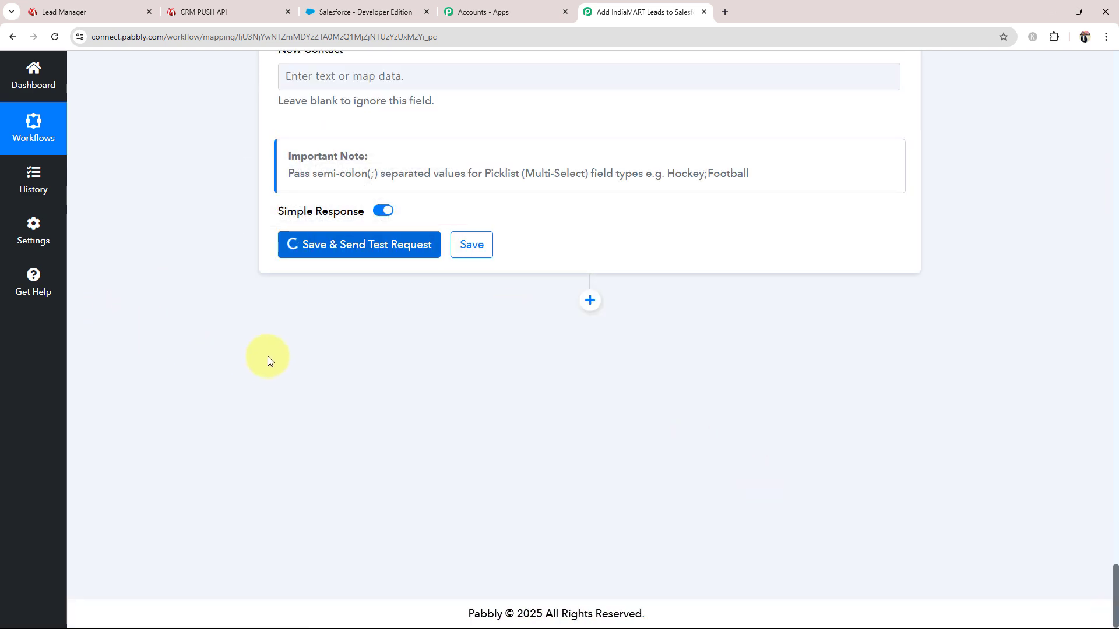
{"action": "scroll", "coordinate": [267, 356], "scroll_direction": "up", "scroll_amount": 1}
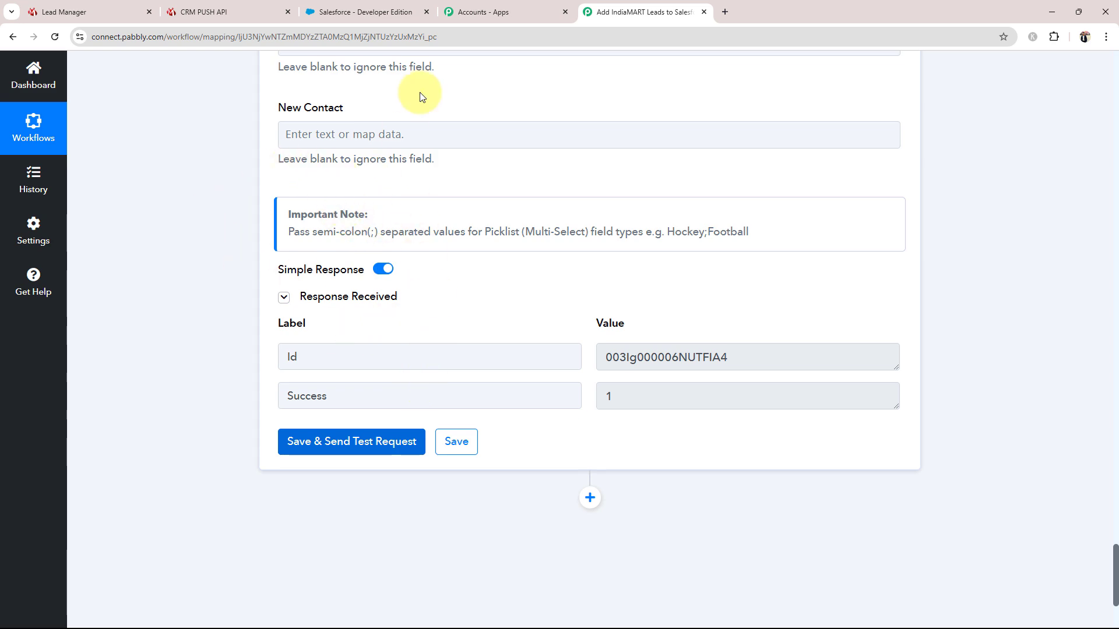
Step: Switch to the Salesforce tab and open the Contacts list
{"action": "left_click", "coordinate": [364, 12]}
{"action": "left_click", "coordinate": [287, 131]}
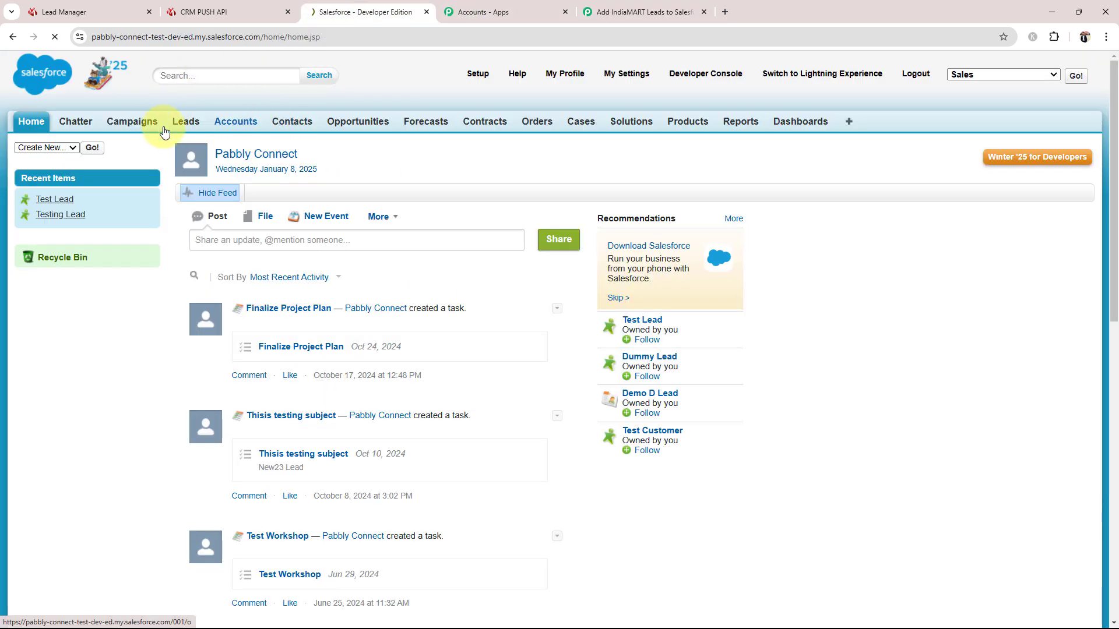
Step: Open the newly created contact record and review its name, phone, mobile and address details
{"action": "left_click", "coordinate": [210, 276]}
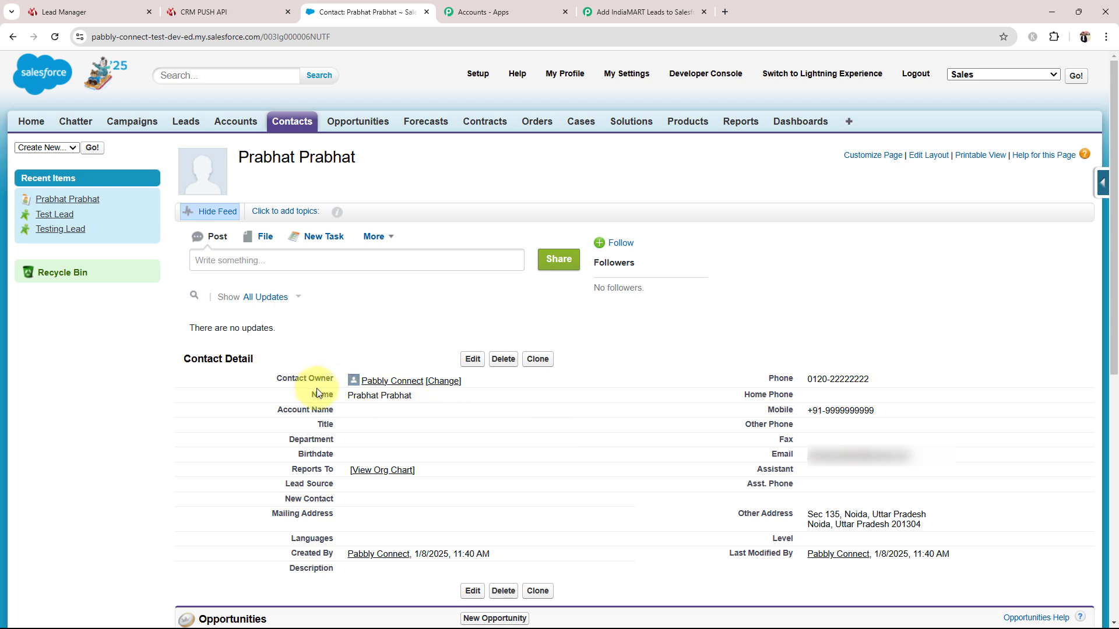
{"action": "left_click_drag", "start_coordinate": [807, 380], "coordinate": [935, 394]}
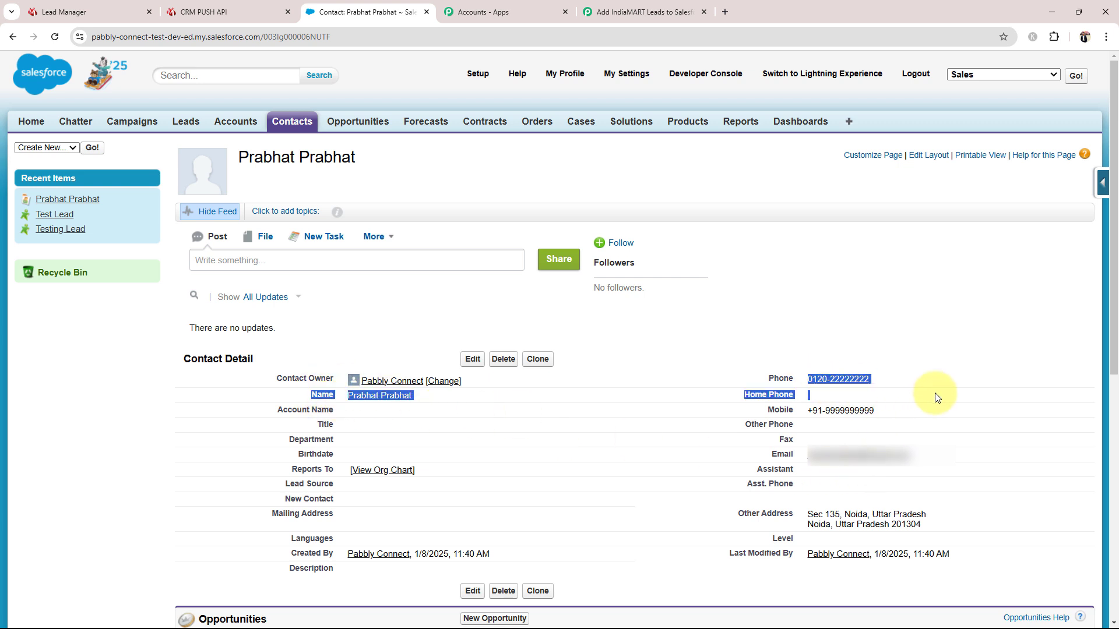
{"action": "left_click_drag", "start_coordinate": [865, 411], "coordinate": [806, 412]}
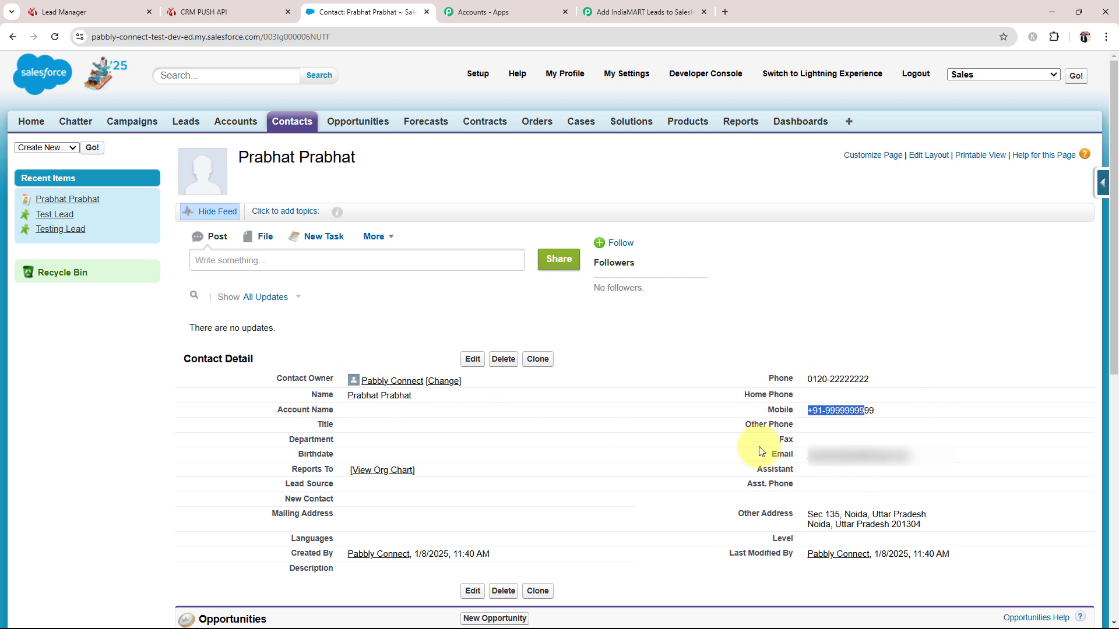
{"action": "left_click", "coordinate": [599, 430]}
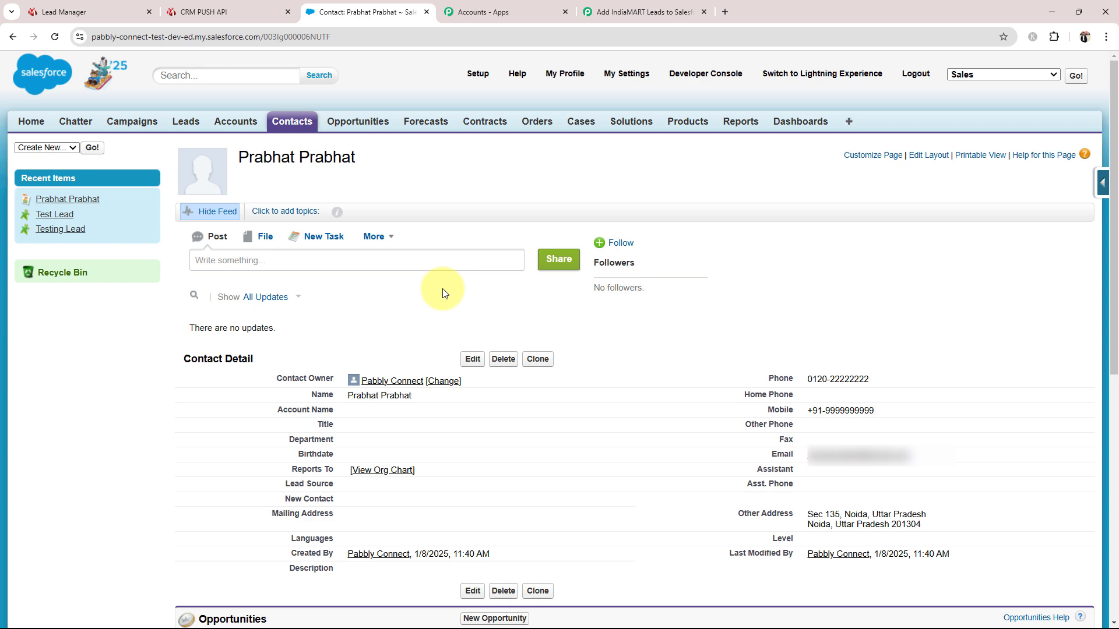
Step: Return to the Pabbly Connect workflow, collapse the Salesforce action step, and review the workflow title
{"action": "left_click", "coordinate": [645, 5]}
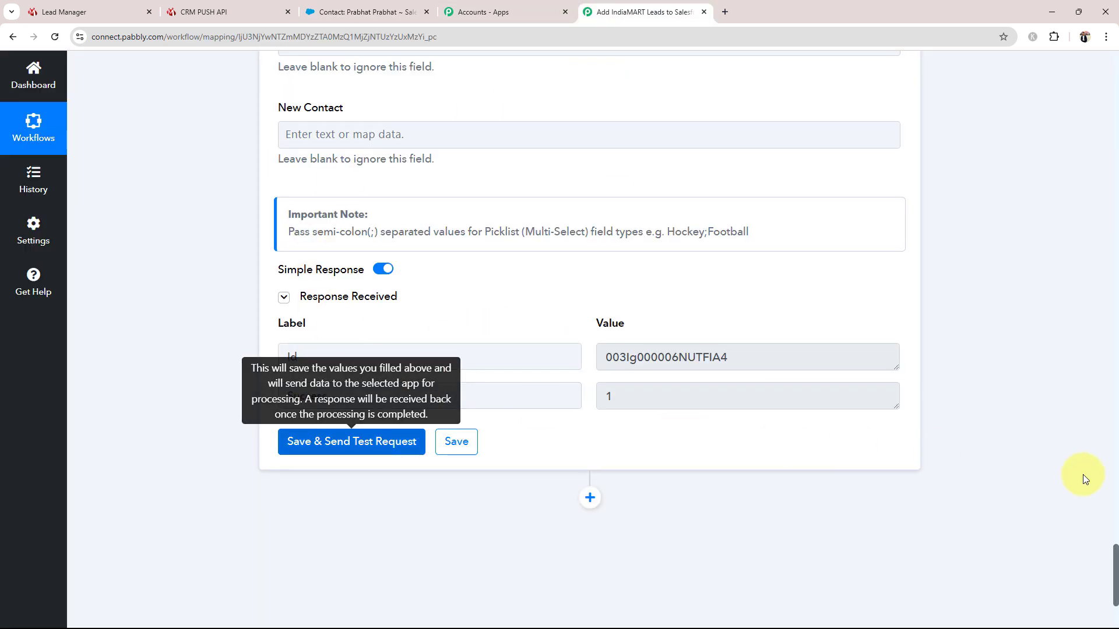
{"action": "left_click_drag", "start_coordinate": [1115, 573], "coordinate": [1112, 100]}
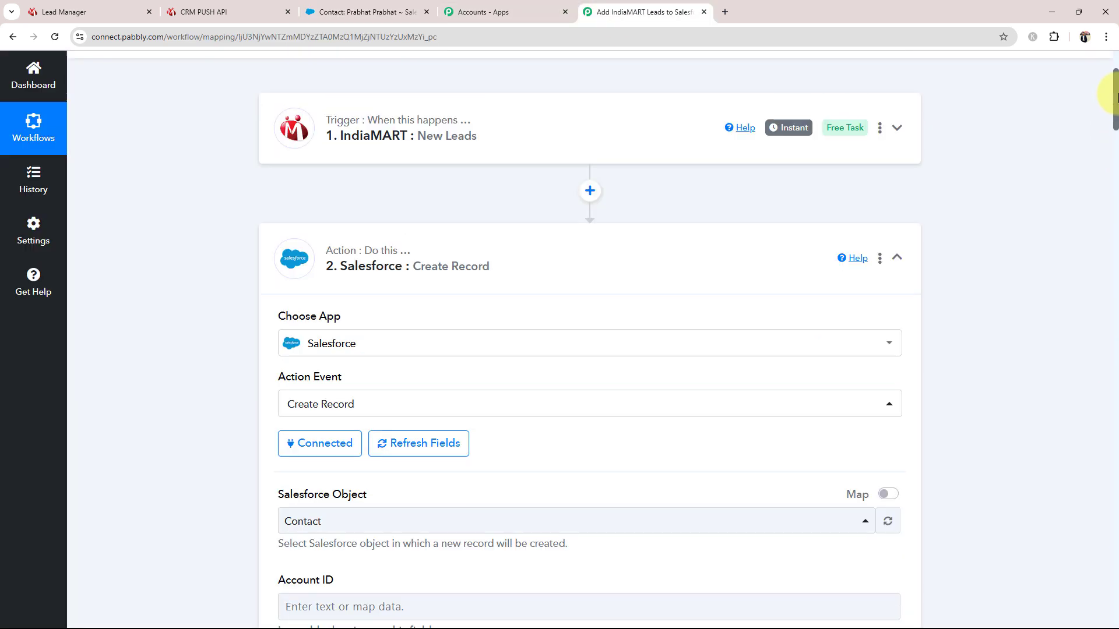
{"action": "left_click", "coordinate": [462, 277]}
{"action": "scroll", "coordinate": [393, 430], "scroll_direction": "up", "scroll_amount": 3}
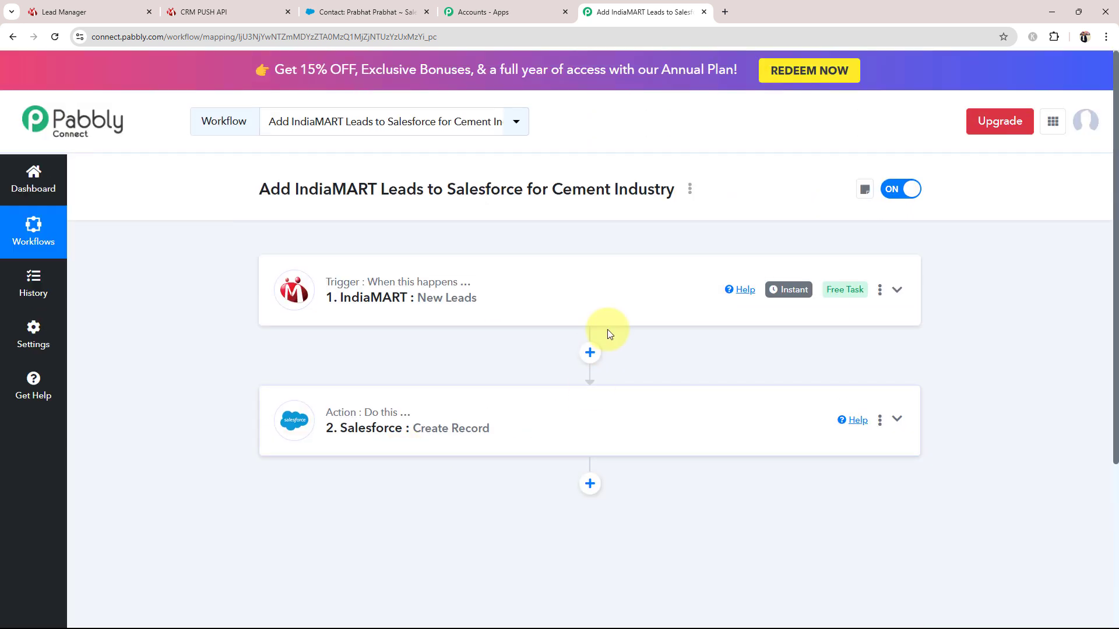
{"action": "left_click_drag", "start_coordinate": [552, 190], "coordinate": [674, 194]}
{"action": "left_click", "coordinate": [243, 323]}
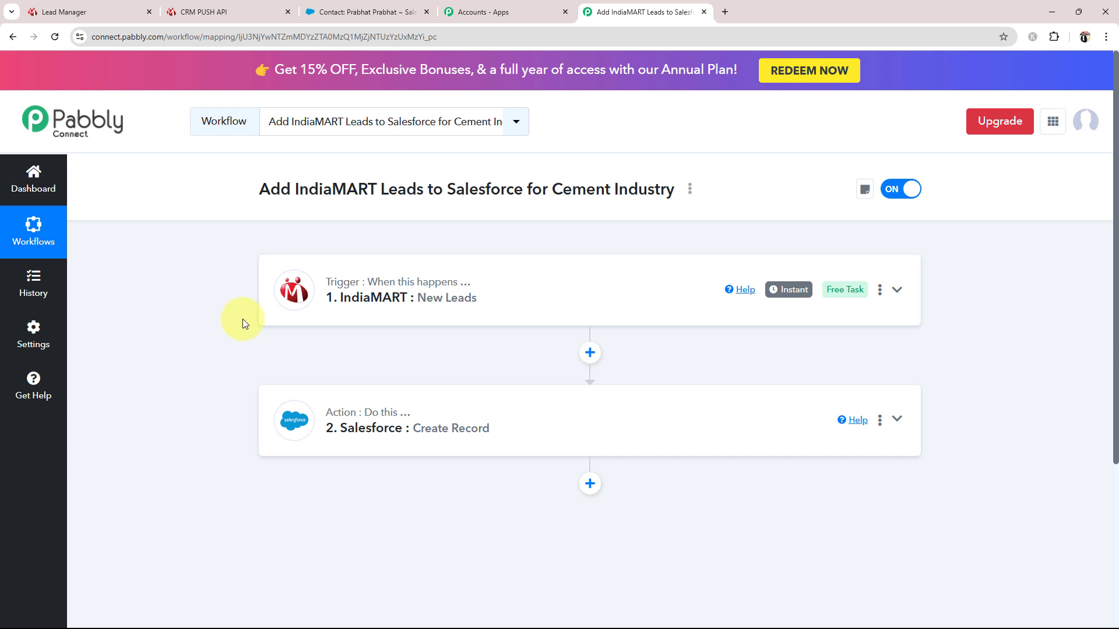